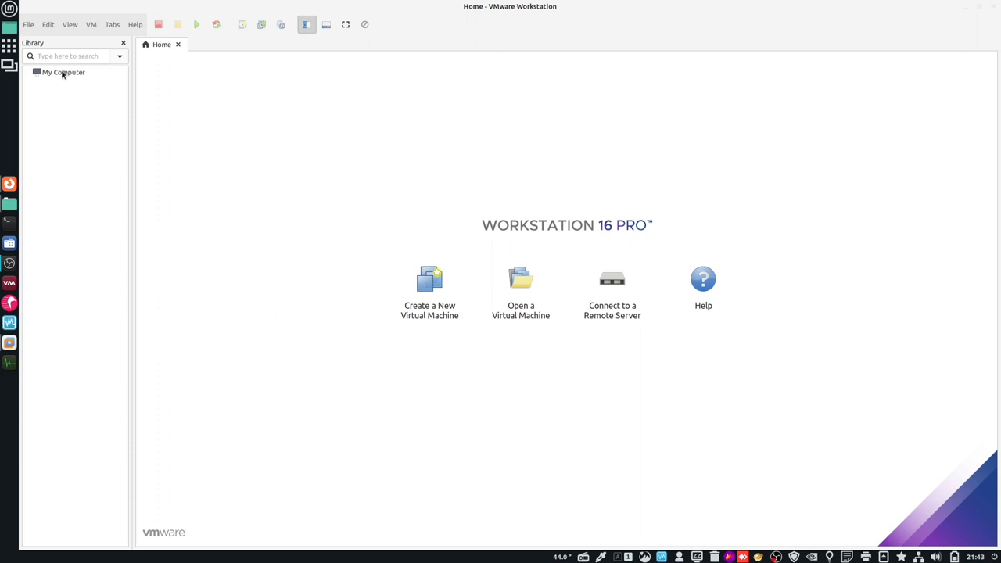
- Create a new library folder named Template under My Computer
right_click(64, 72)
left_click(92, 122)
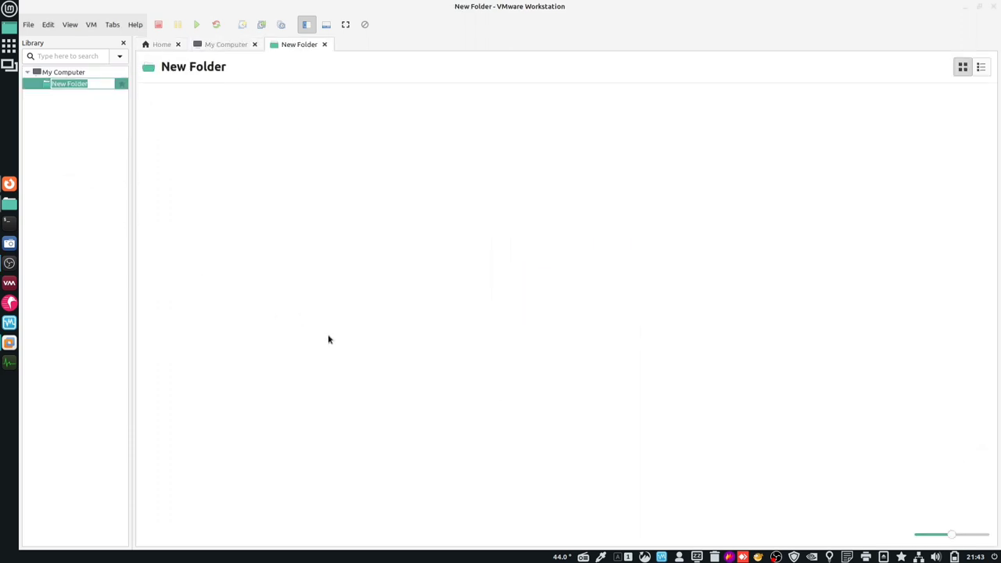
type("Template")
key("Return")
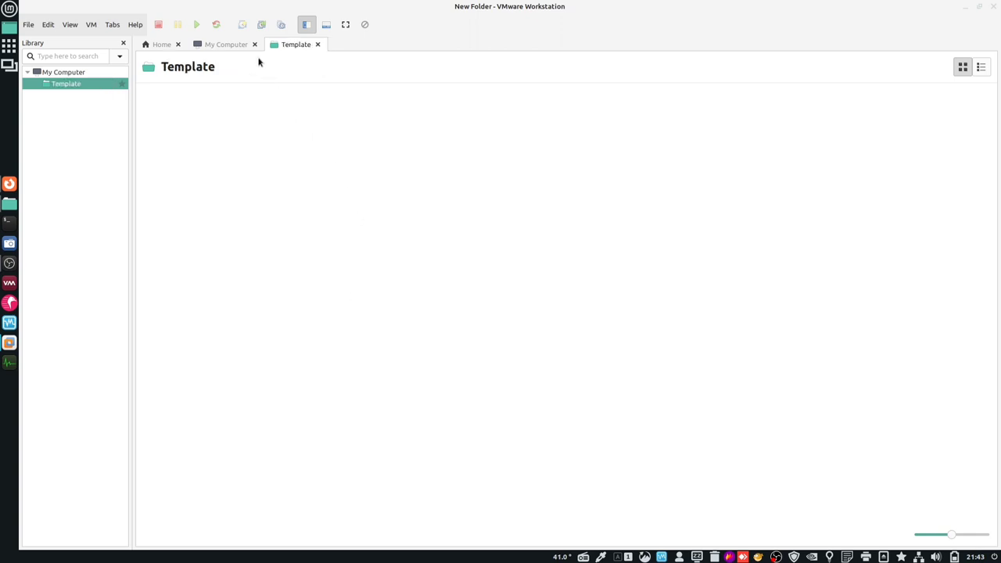
- Close the My Computer and Template tabs and launch the New Virtual Machine Wizard
left_click(254, 44)
left_click(242, 44)
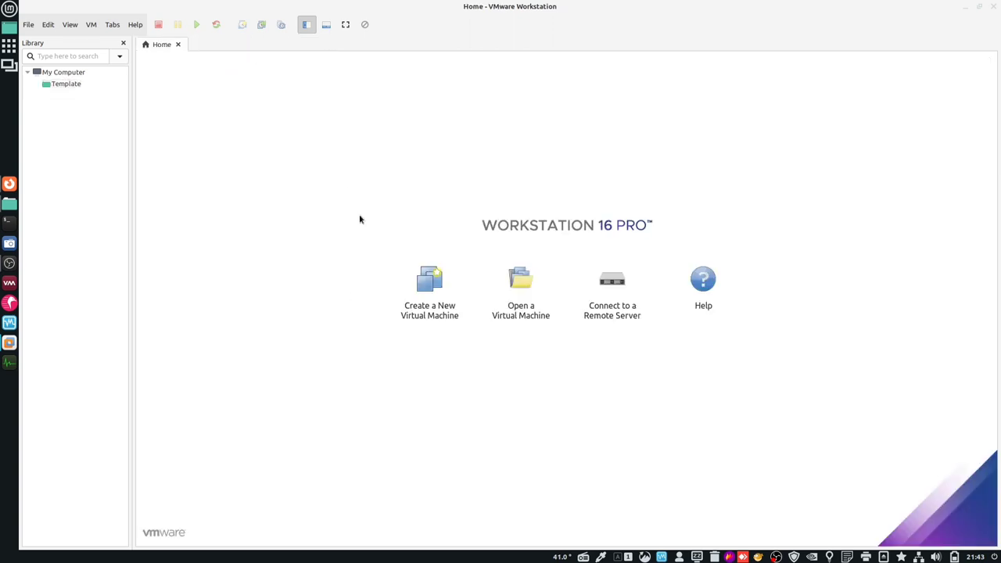
left_click(420, 303)
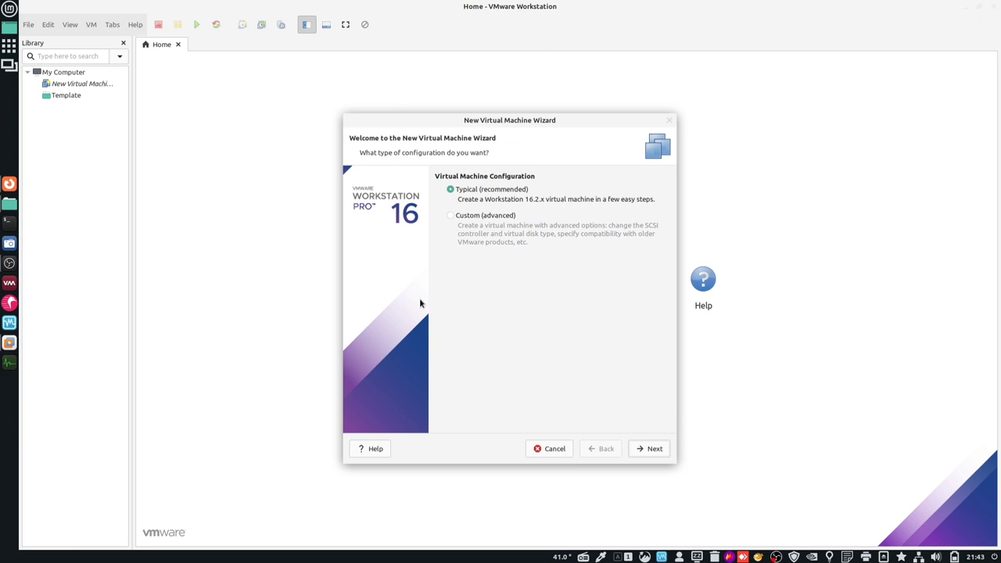
- Choose a Typical setup with the OS installed later, Debian 10.x 32-bit, named x32
left_click(657, 450)
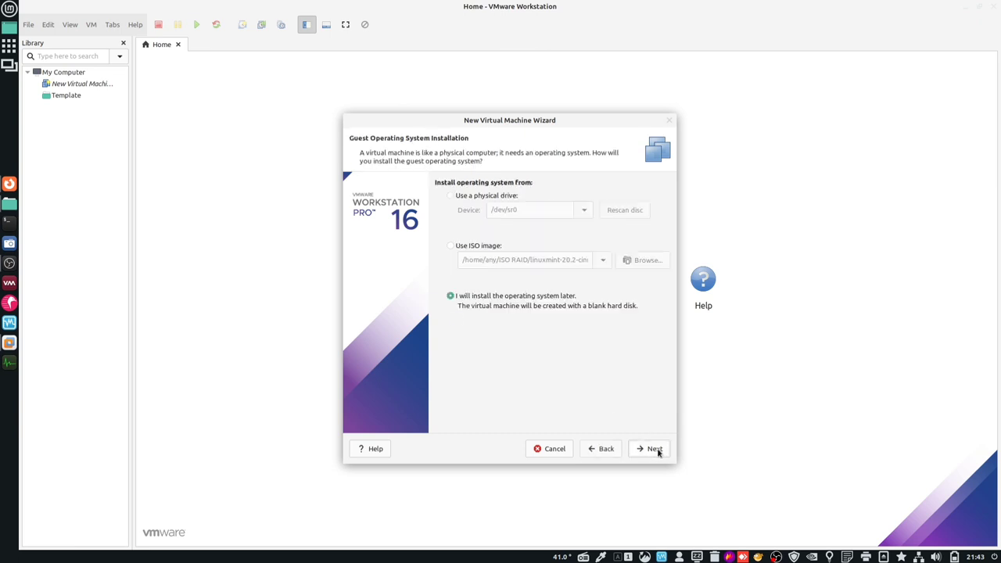
left_click(656, 450)
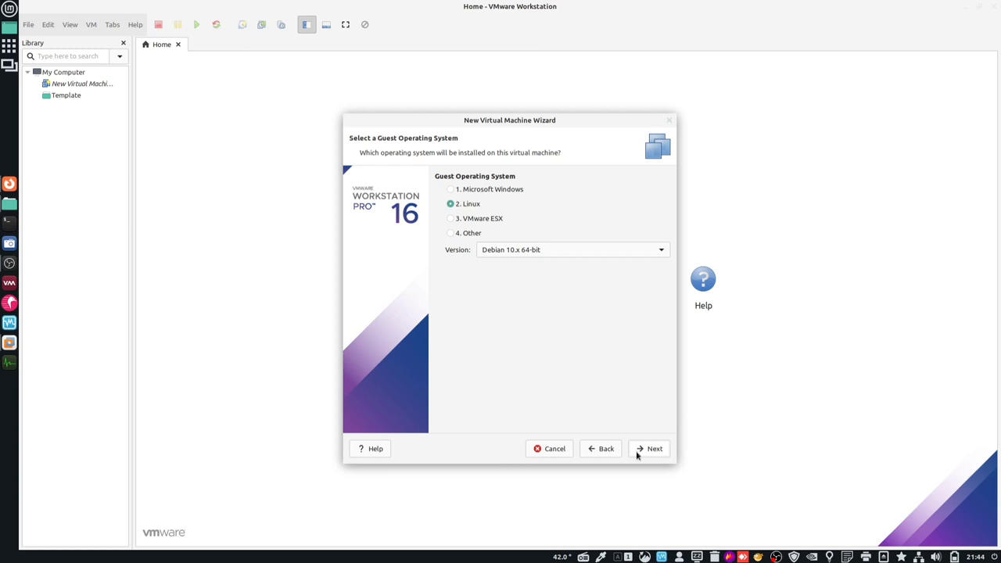
left_click(565, 249)
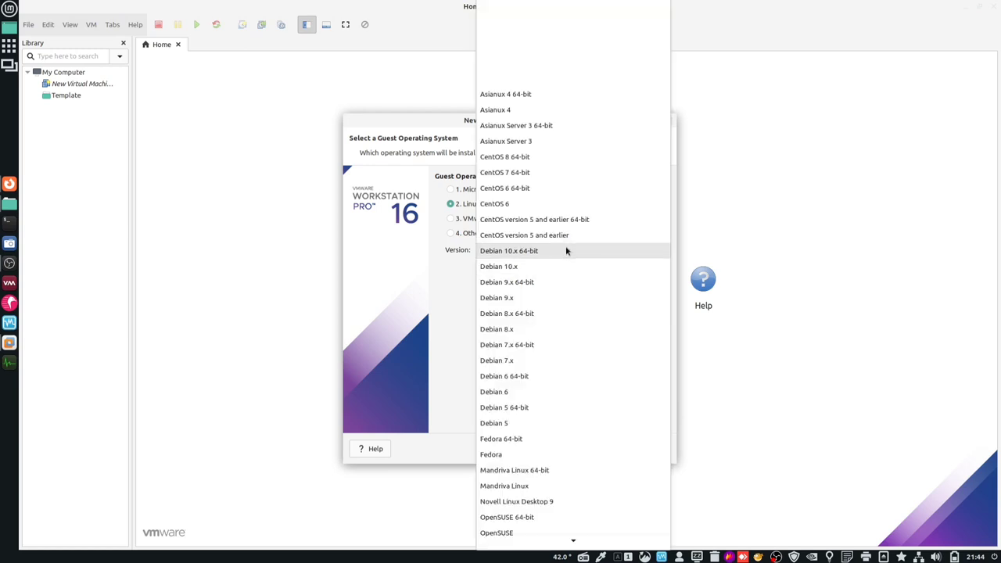
left_click(569, 265)
left_click(656, 451)
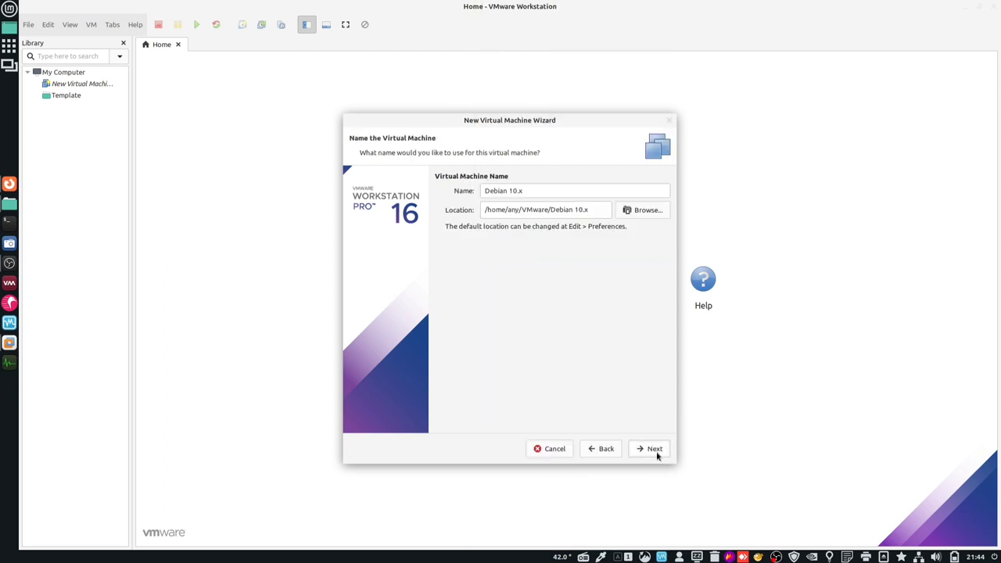
left_click_drag(543, 192, 464, 195)
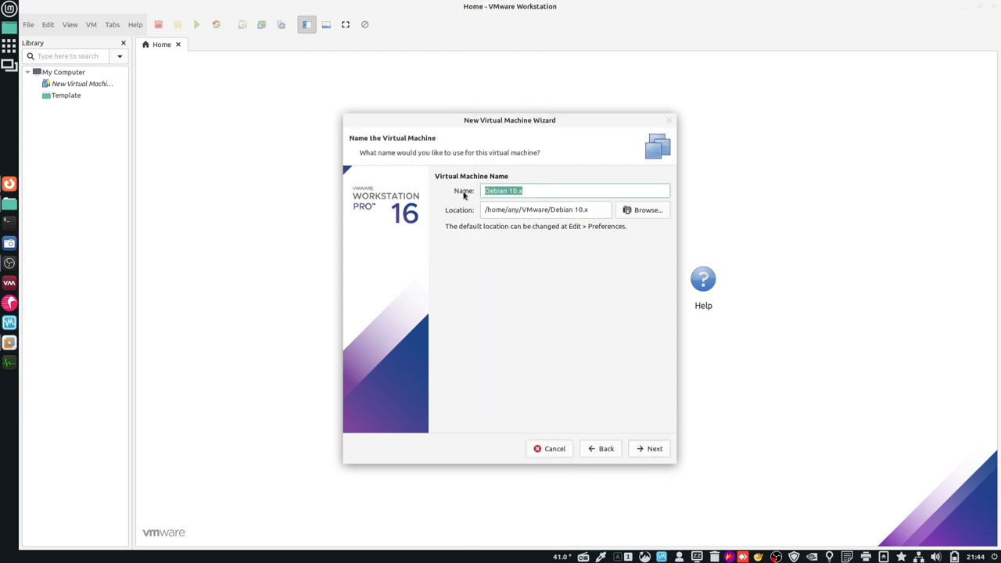
type("X32")
key("BackSpace")
key("BackSpace")
key("BackSpace")
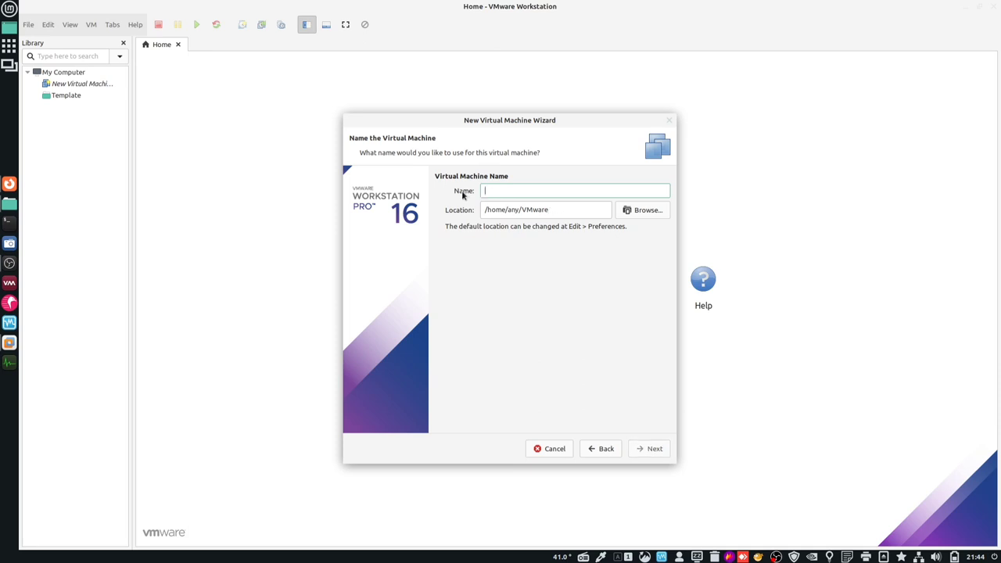
type("x32")
left_click(646, 450)
- Give x32 a 40 GB disk stored as a single file and finish the wizard
left_click(472, 261)
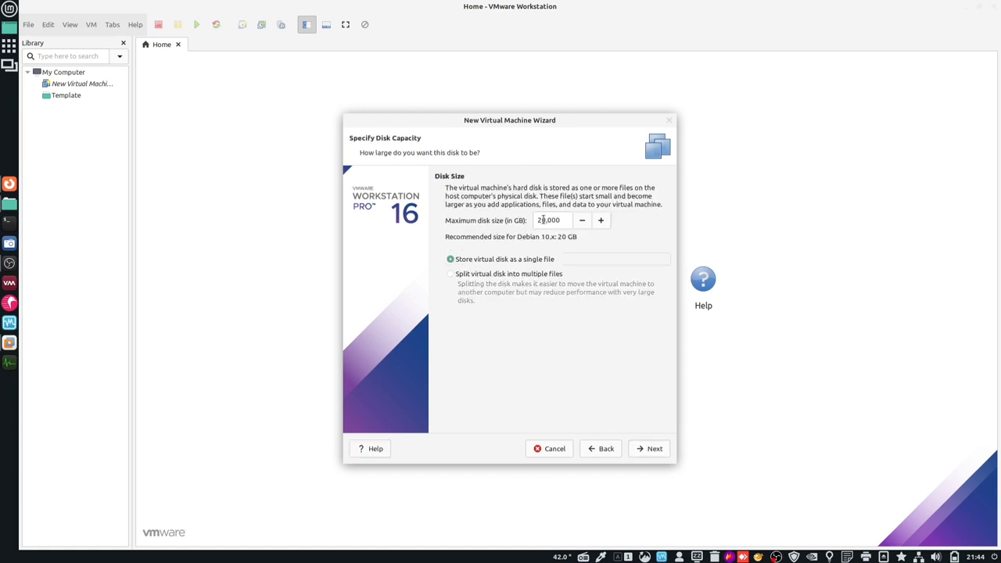
double_click(543, 221)
type("40")
left_click(643, 454)
left_click(639, 451)
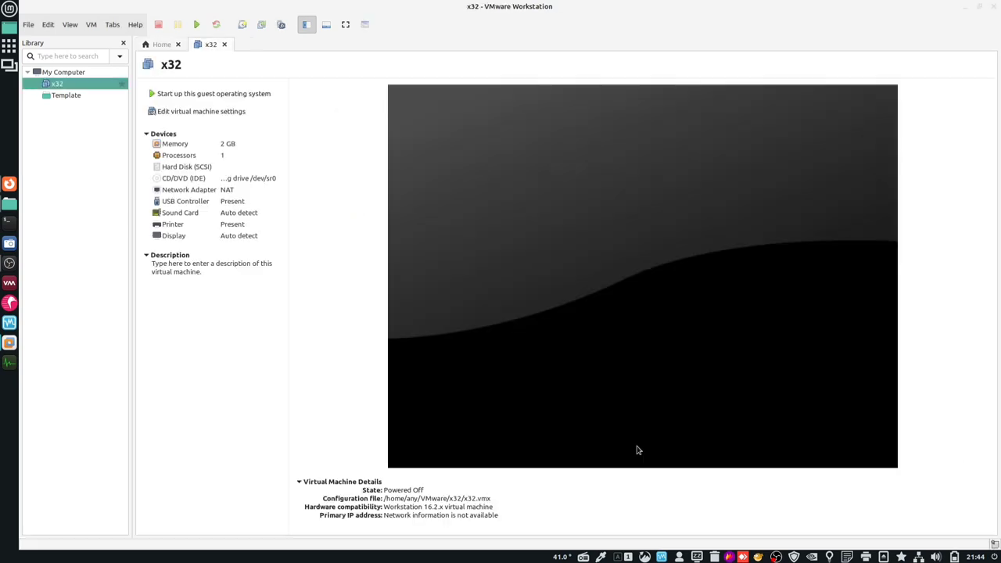
- Set the x32 machine to 4 cores per processor
left_click(183, 111)
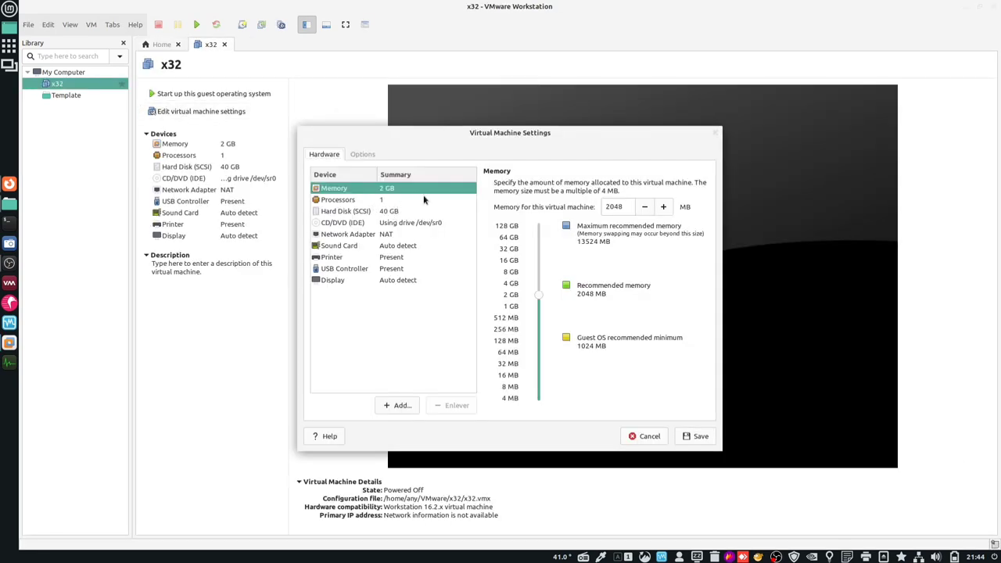
left_click(379, 203)
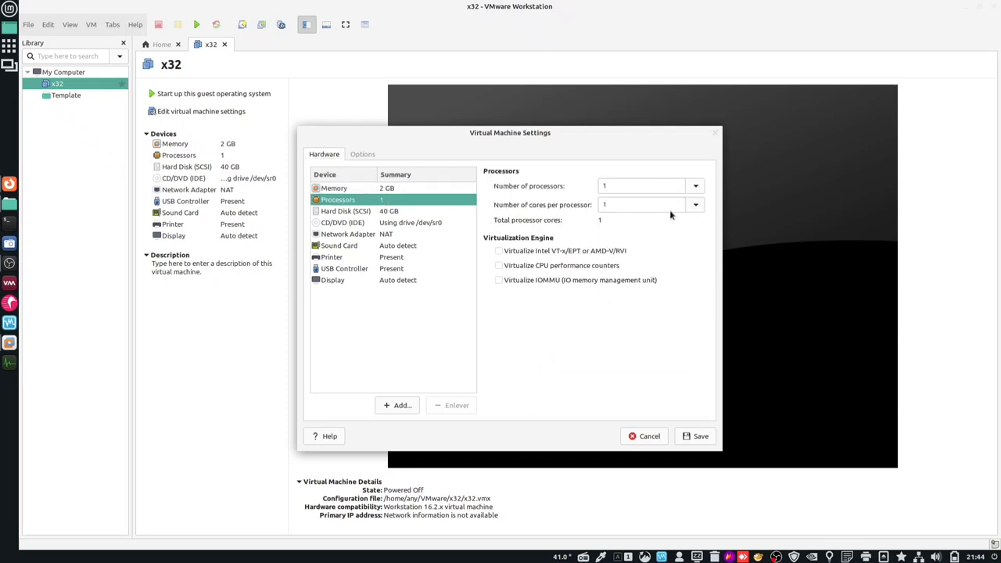
left_click(694, 205)
left_click(685, 274)
- Review the hard disk, CD/DVD, network, sound, printer, USB and display device settings
left_click(365, 213)
left_click(354, 224)
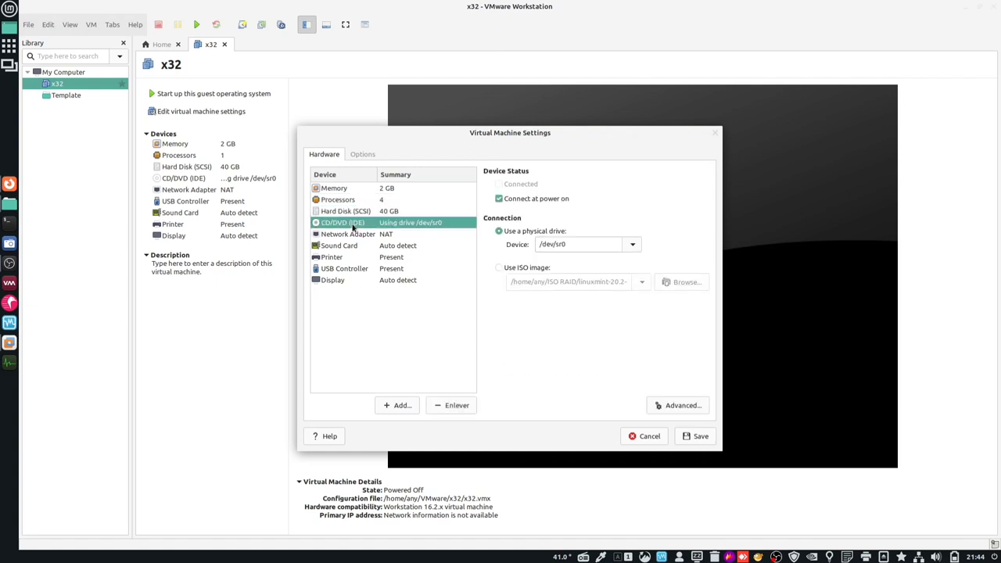
left_click(354, 236)
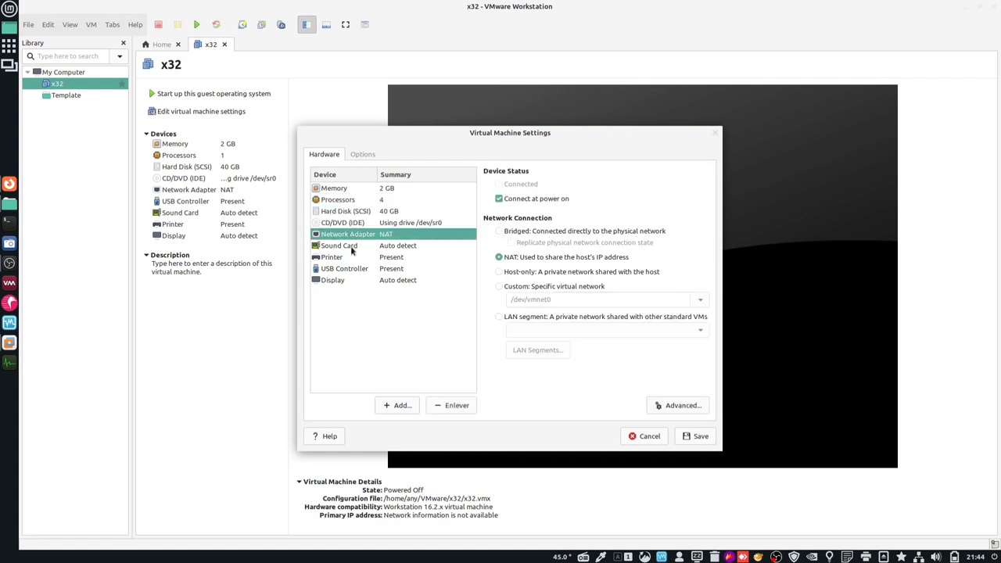
left_click(350, 245)
left_click(350, 259)
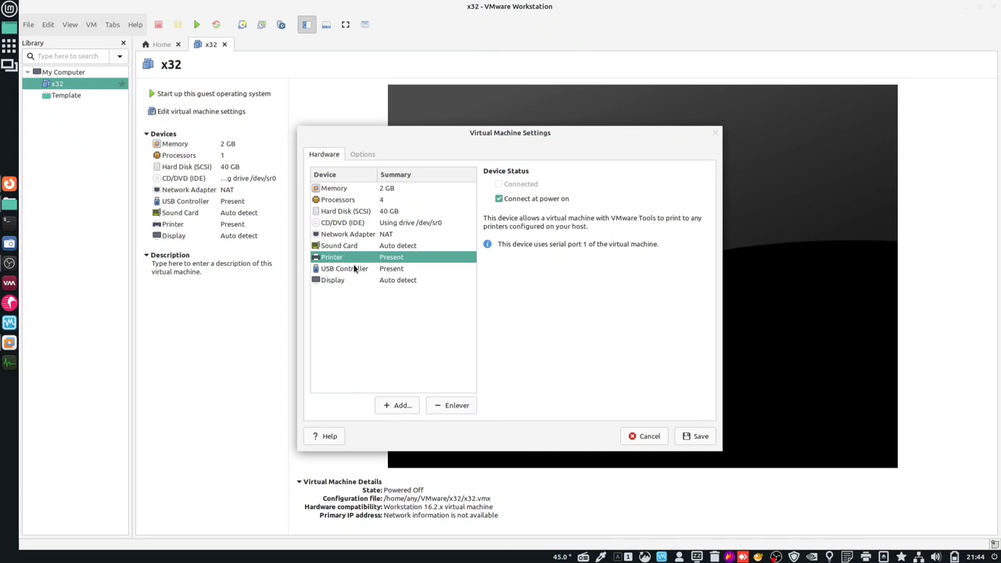
left_click(358, 270)
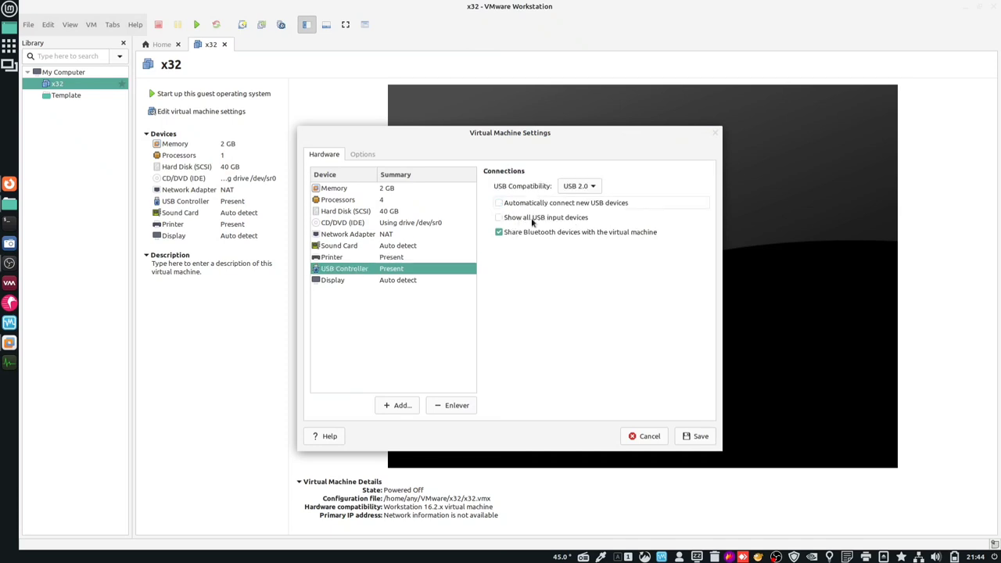
left_click(391, 283)
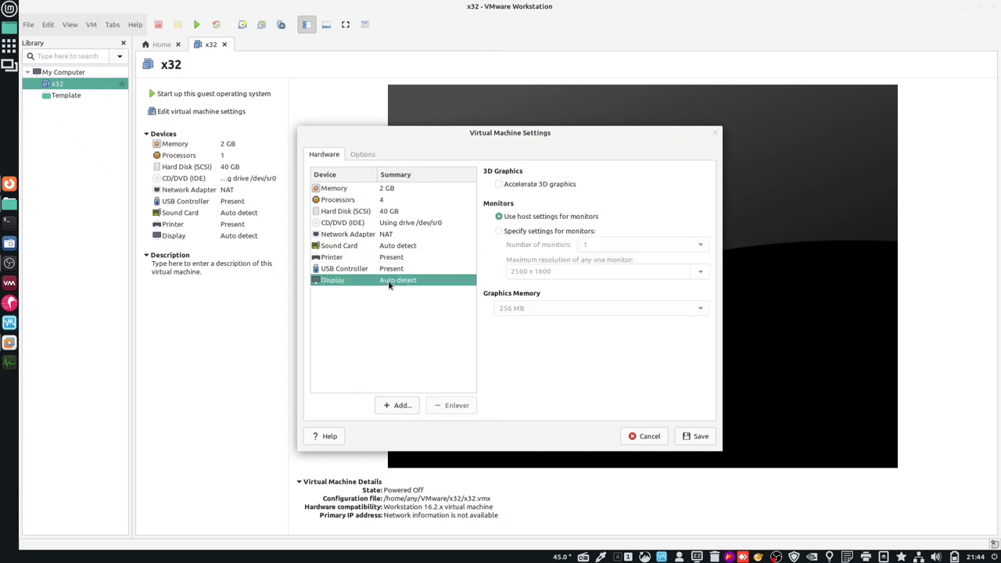
left_click(363, 155)
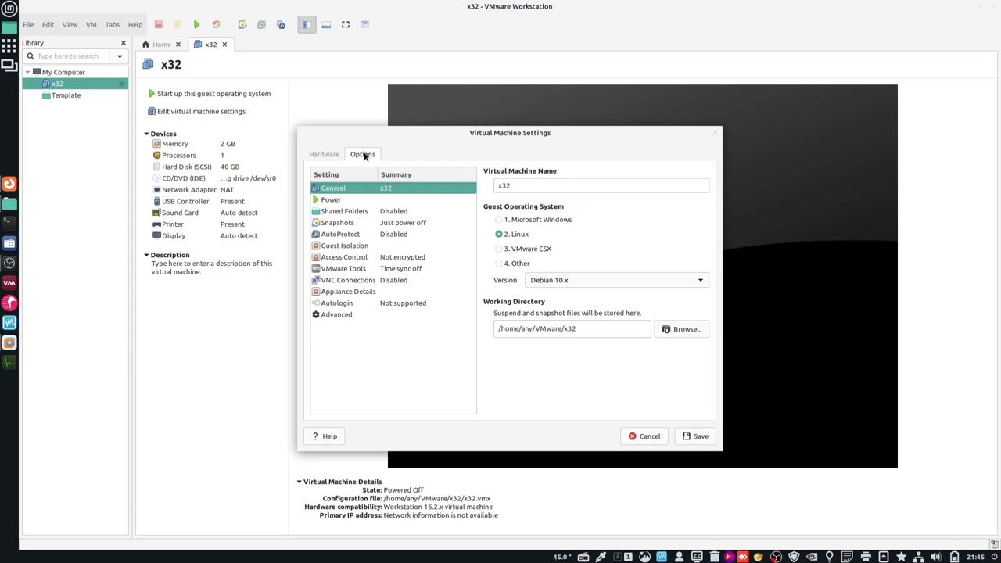
- Report battery information to the guest, sync guest time with the host, and save x32's settings
left_click(348, 201)
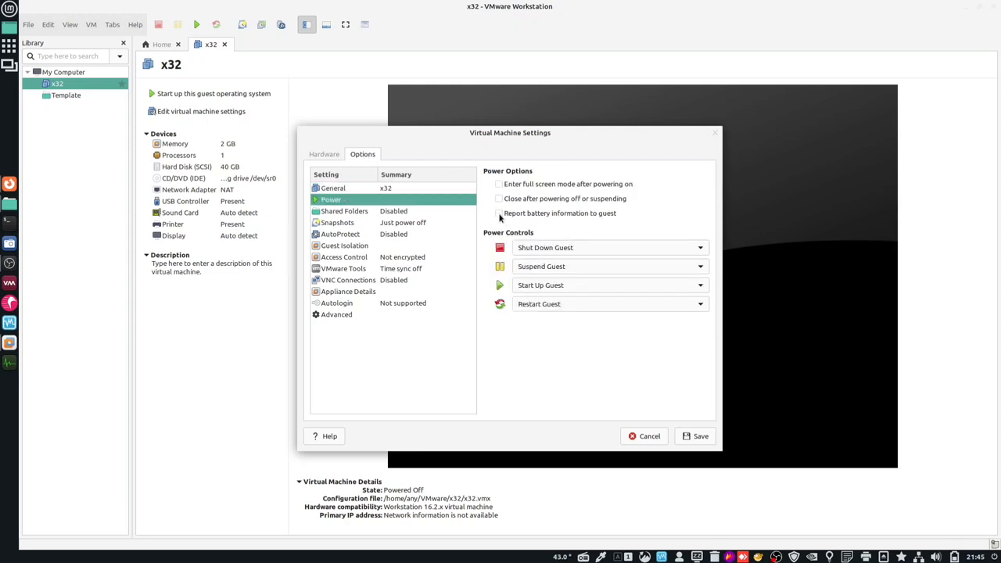
left_click(500, 216)
left_click(361, 211)
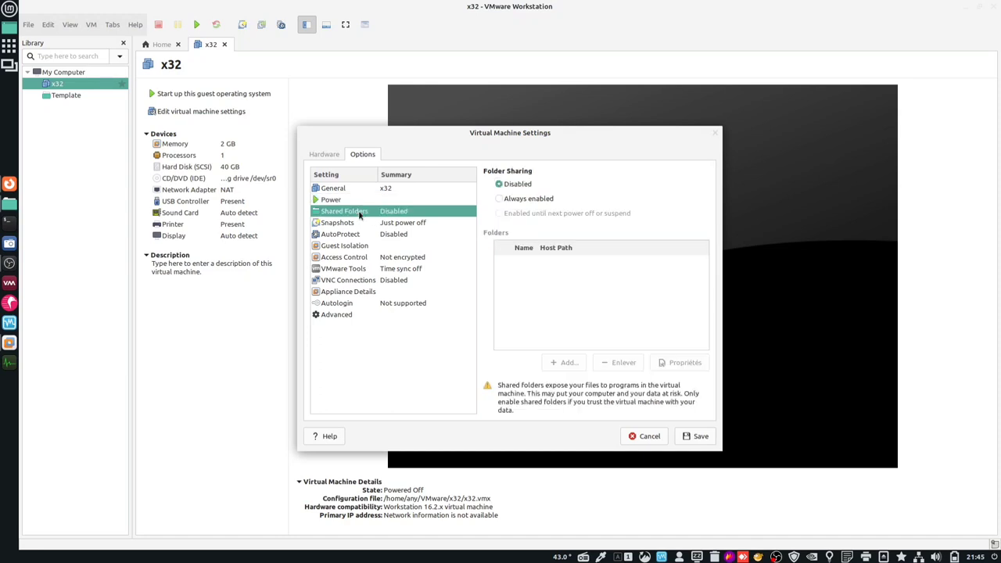
left_click(349, 225)
left_click(347, 233)
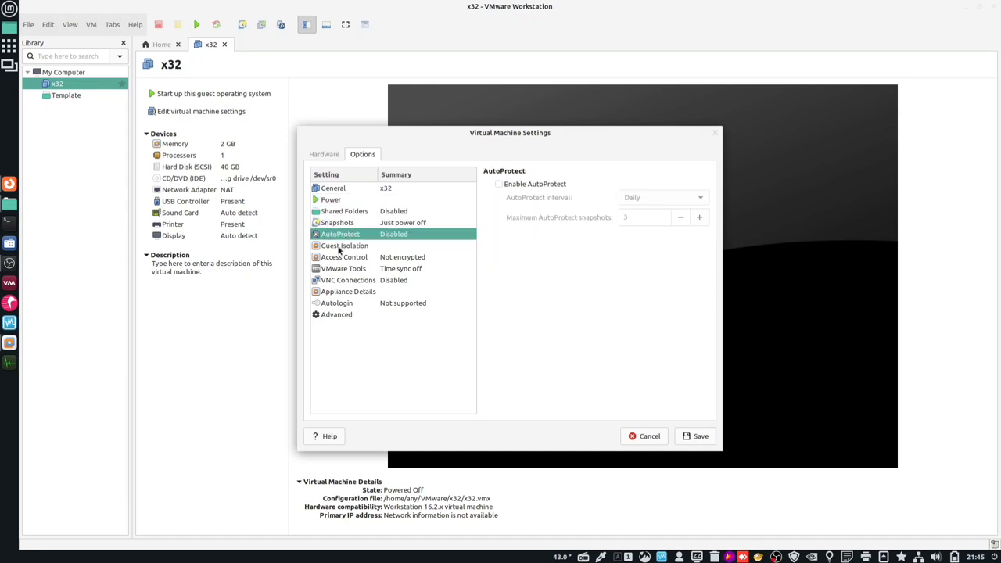
left_click(341, 269)
left_click(510, 189)
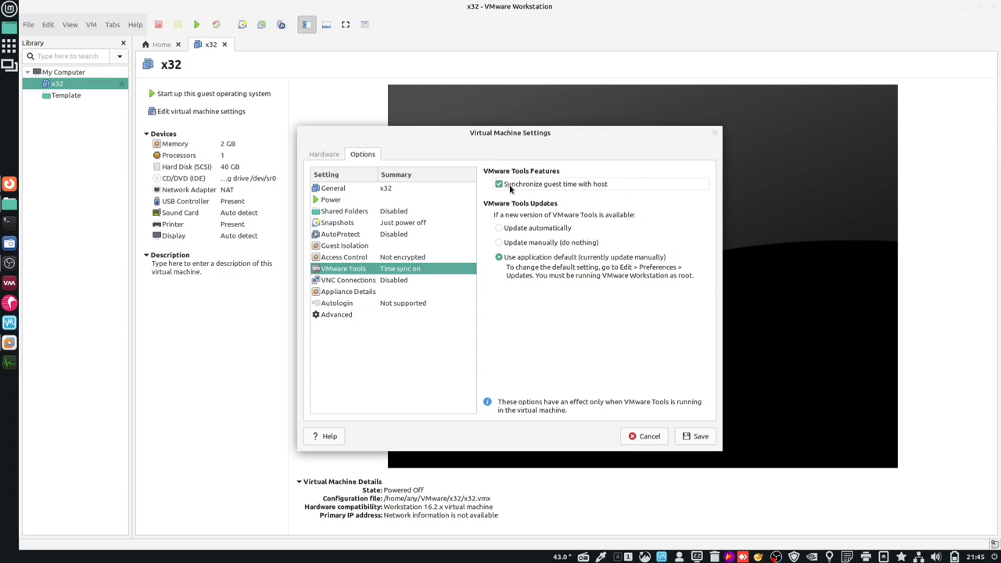
left_click(348, 316)
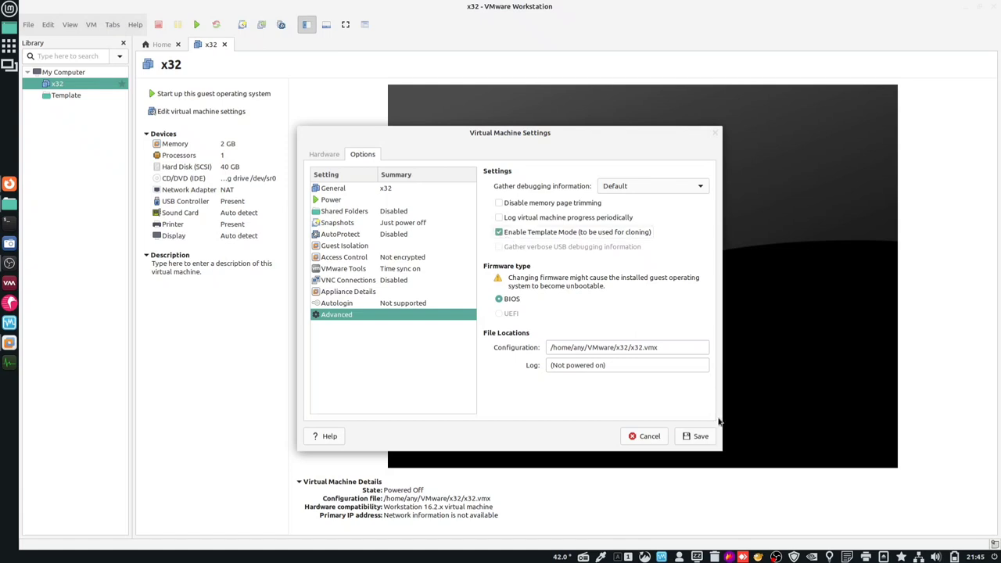
left_click(699, 436)
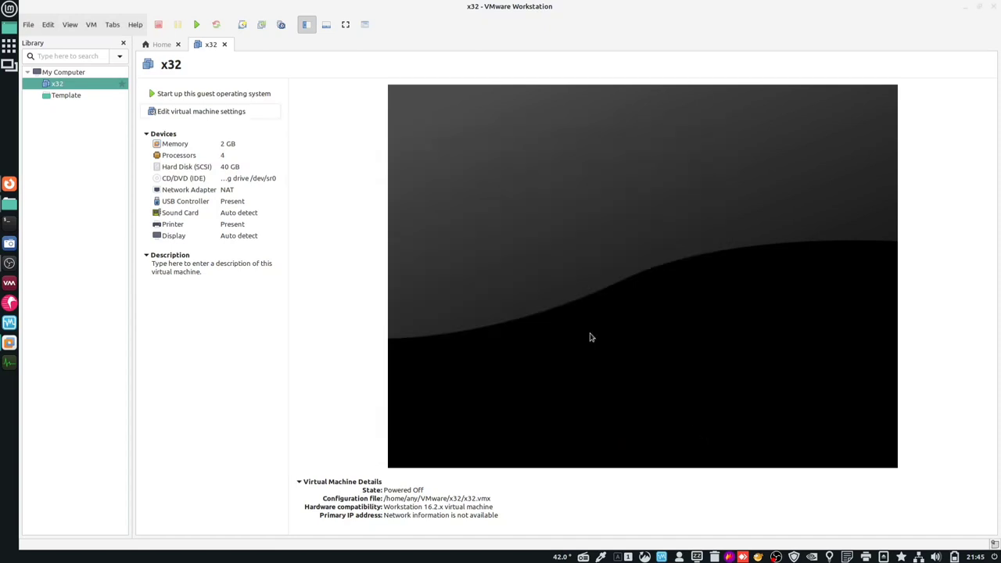
- Take a snapshot of x32 named ok, then start a new virtual machine from Home
left_click(242, 25)
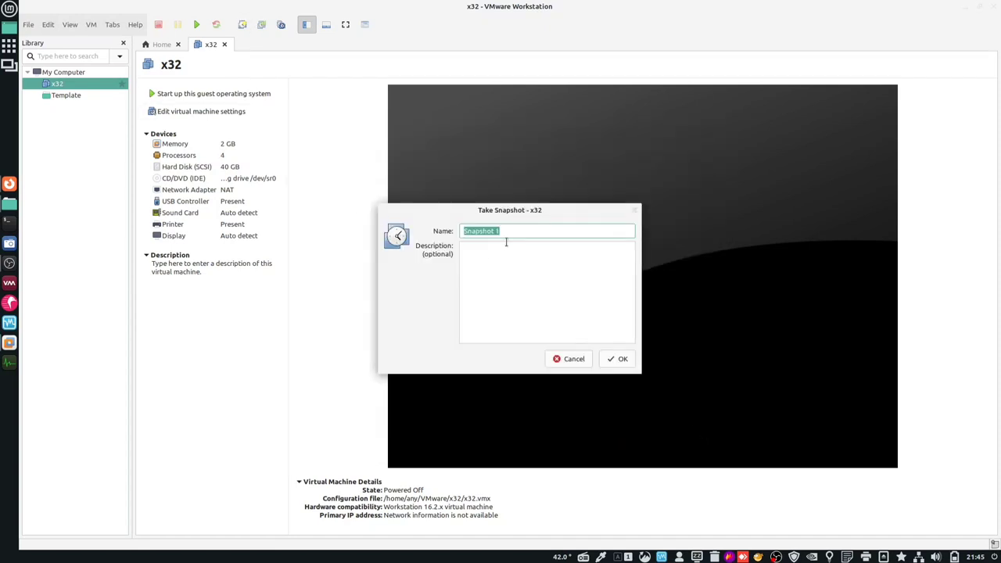
type("ok")
key("Return")
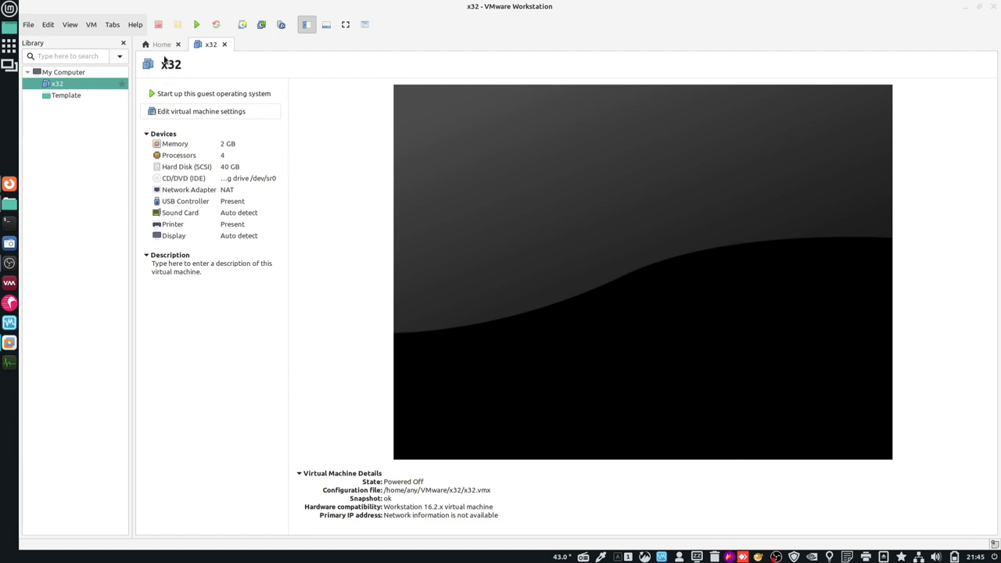
left_click(162, 44)
left_click(429, 291)
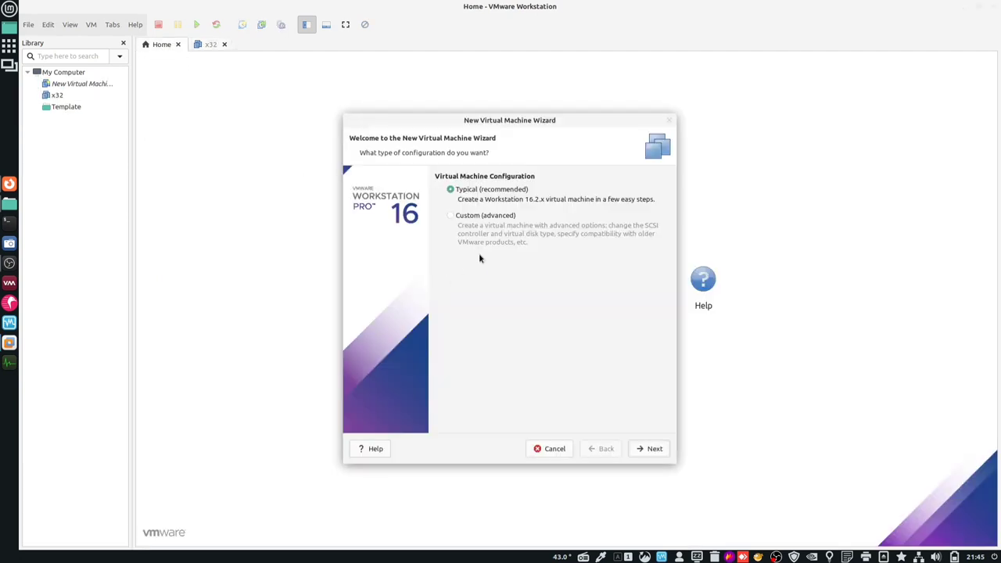
- Choose a Typical setup with Debian 10.x 64-bit as the guest, named x64
left_click(649, 451)
left_click(649, 452)
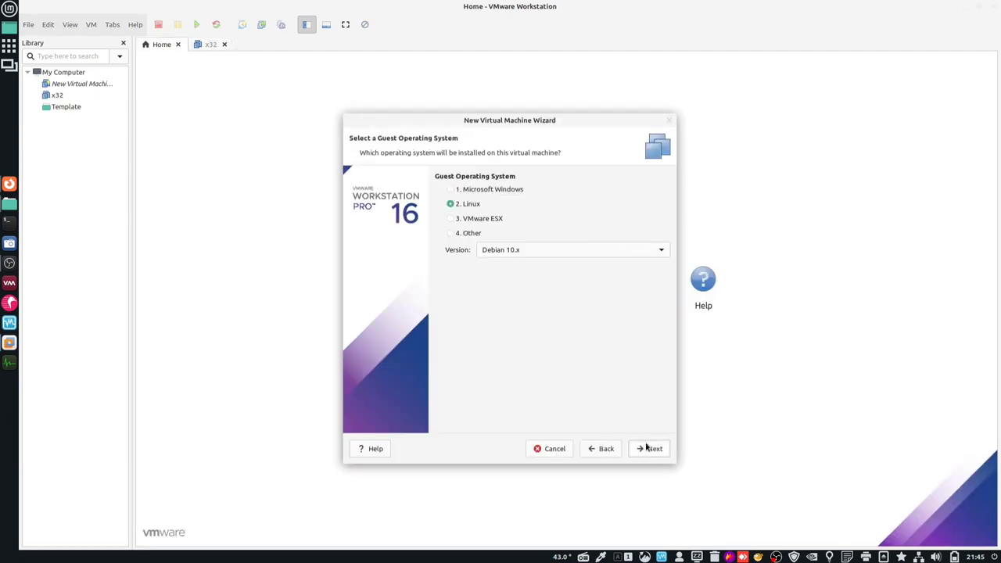
left_click(516, 250)
left_click(520, 237)
left_click(652, 448)
left_click_drag(559, 193, 469, 193)
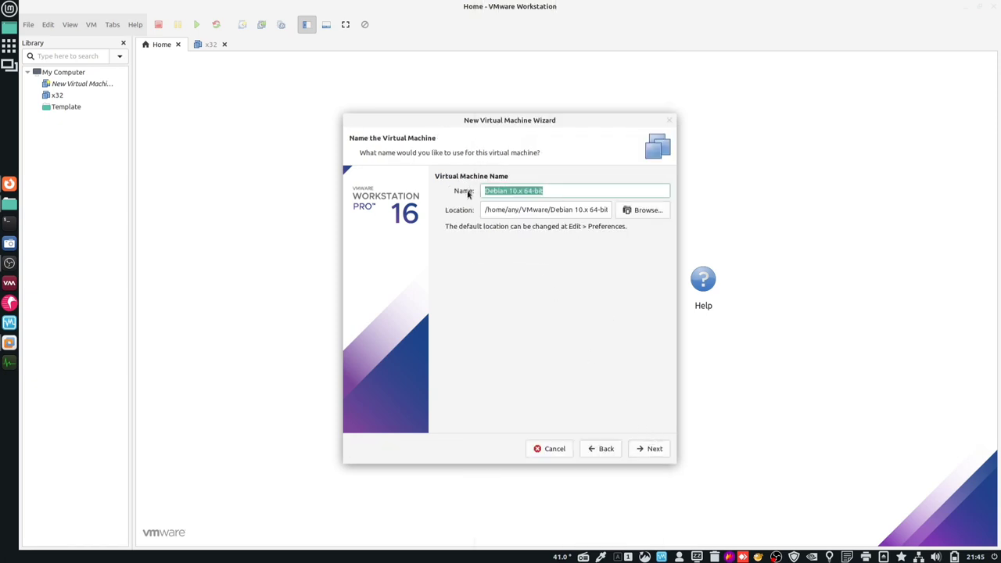
type("x64")
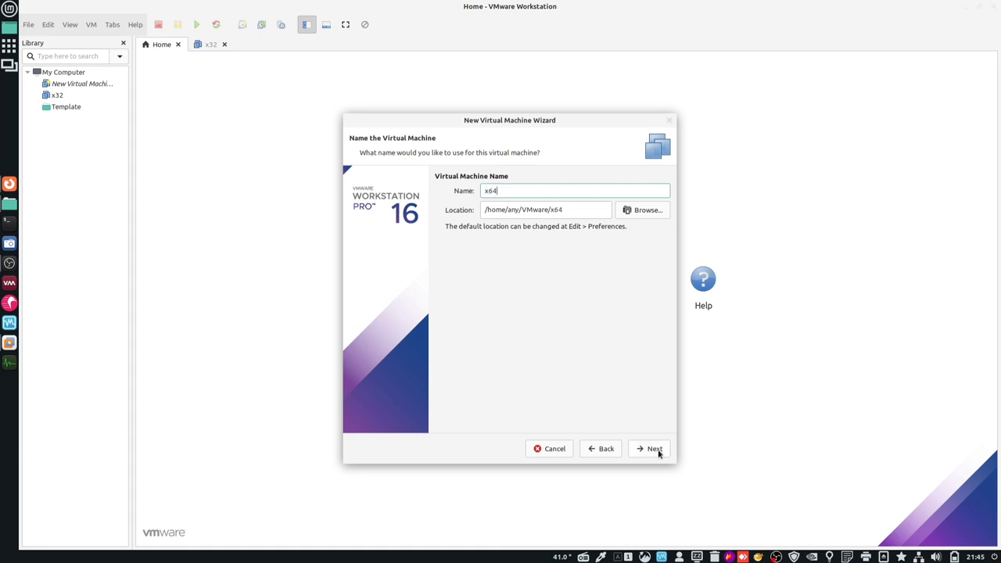
- Give x64 a 40 GB disk stored as a single file and finish the wizard
left_click(655, 451)
left_click_drag(546, 220, 538, 220)
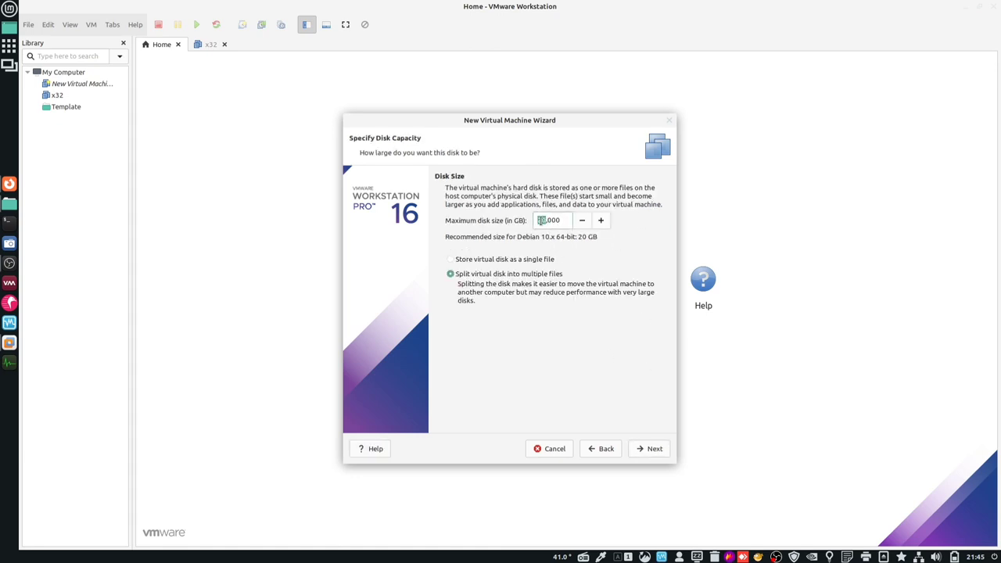
type("40")
left_click(477, 260)
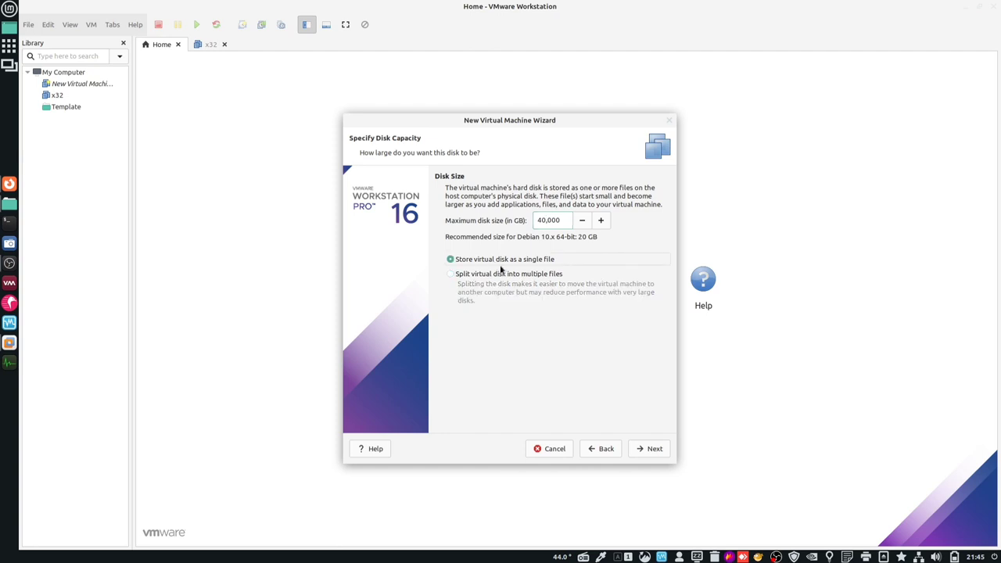
left_click(654, 449)
left_click(653, 449)
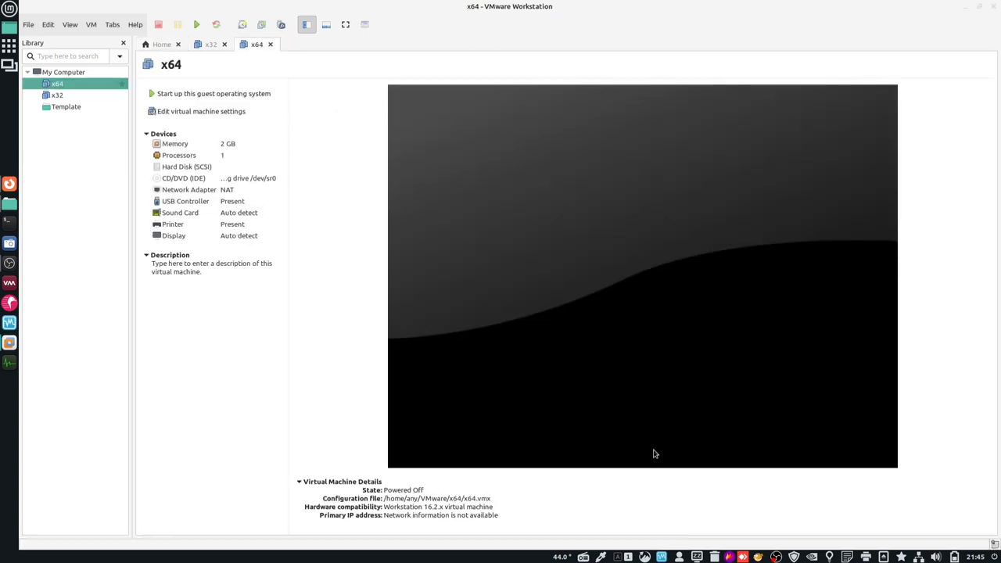
- Set x64 to 4 cores per processor and review its disk, USB and display settings
left_click(203, 112)
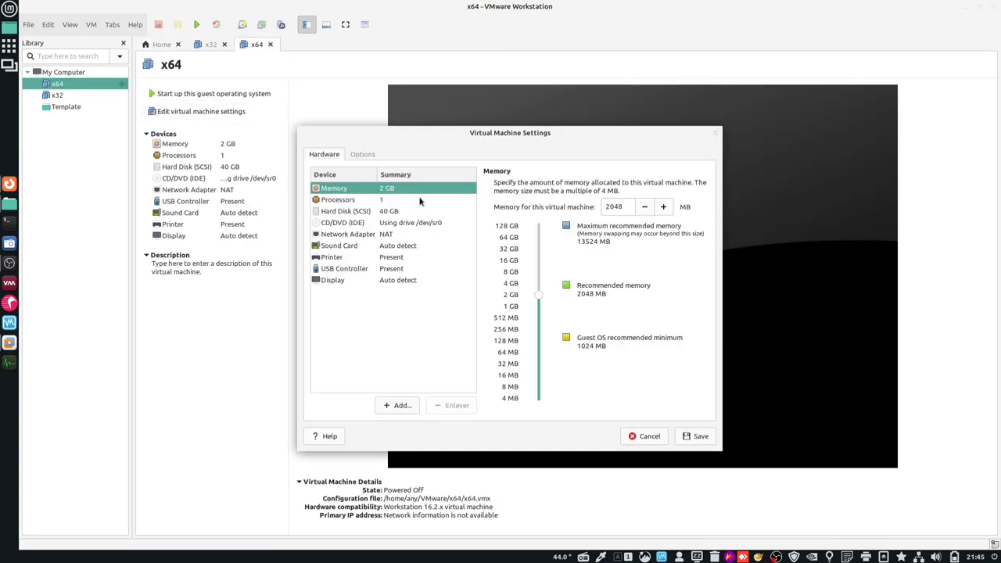
left_click(354, 203)
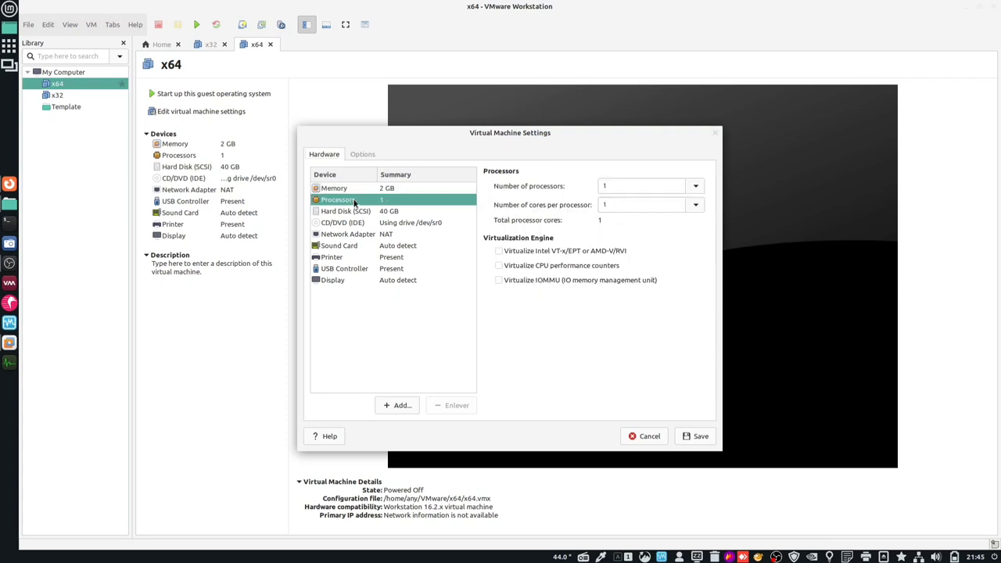
left_click(692, 207)
left_click(657, 269)
left_click(384, 214)
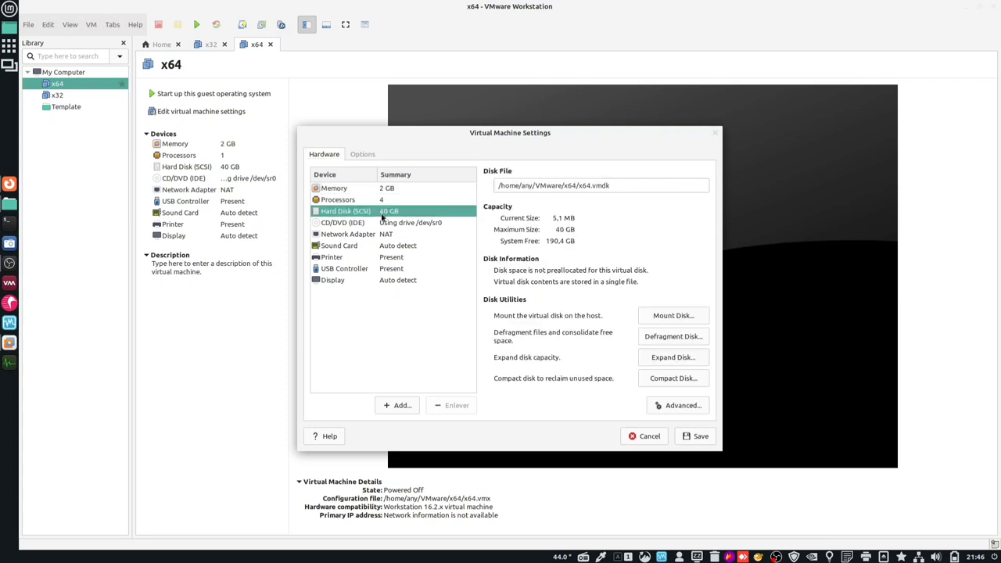
left_click(344, 269)
left_click(405, 280)
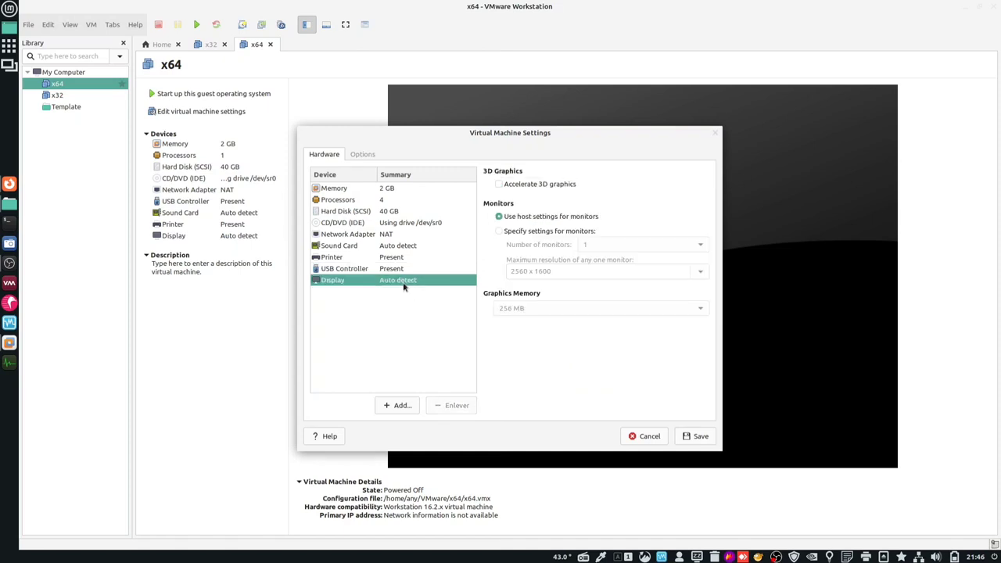
- Enable guest time sync and template mode for x64, then save the settings
left_click(362, 156)
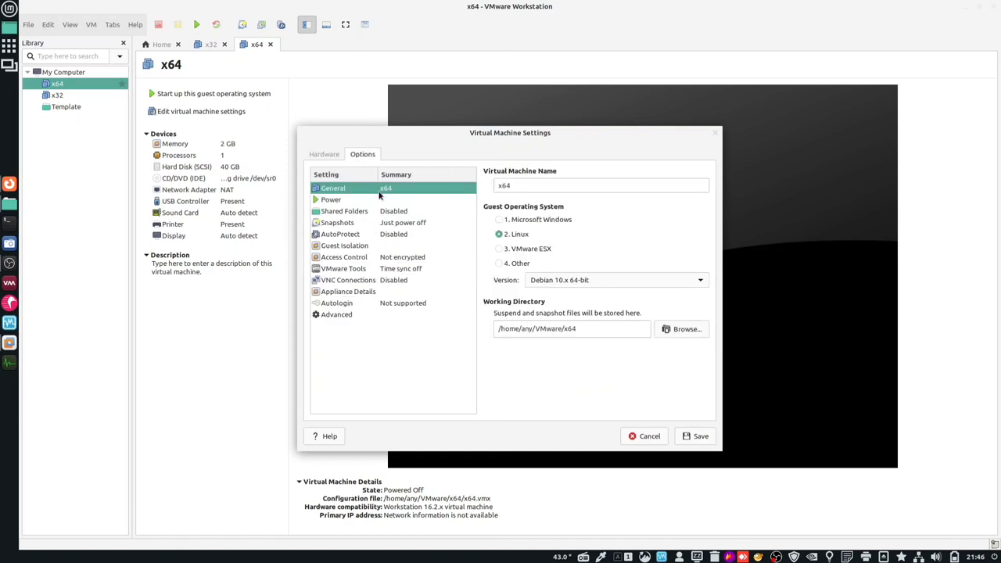
left_click(337, 202)
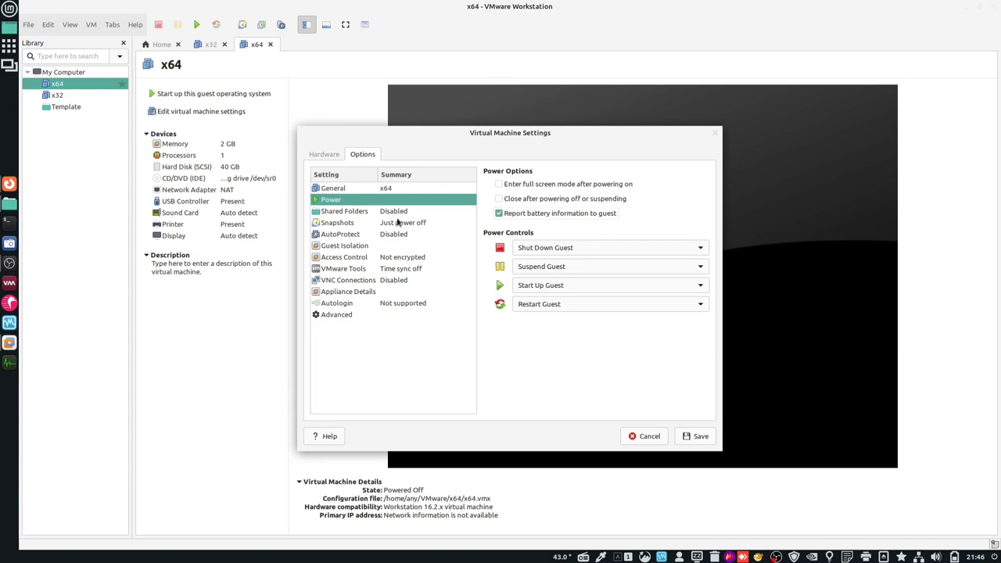
left_click(350, 269)
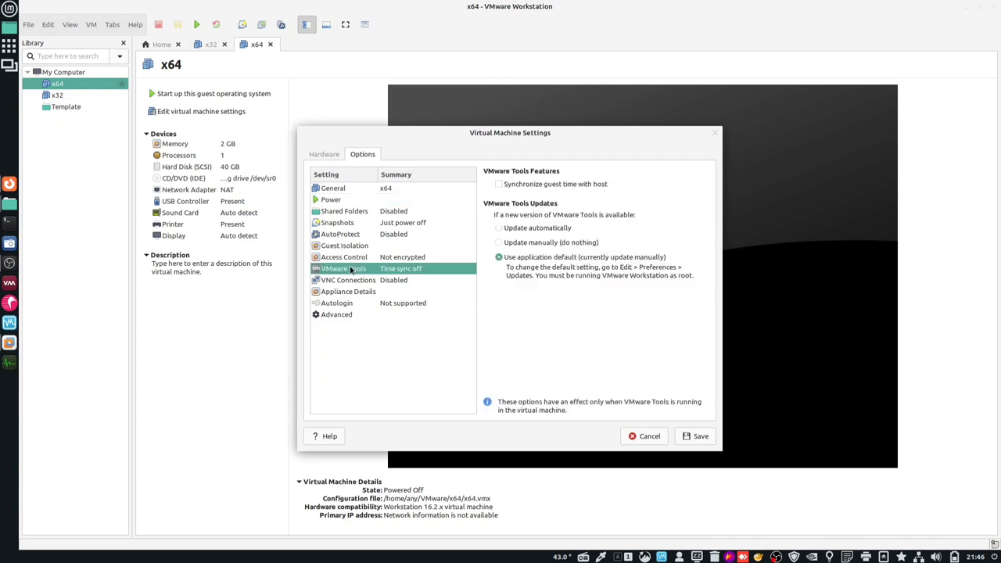
left_click(555, 185)
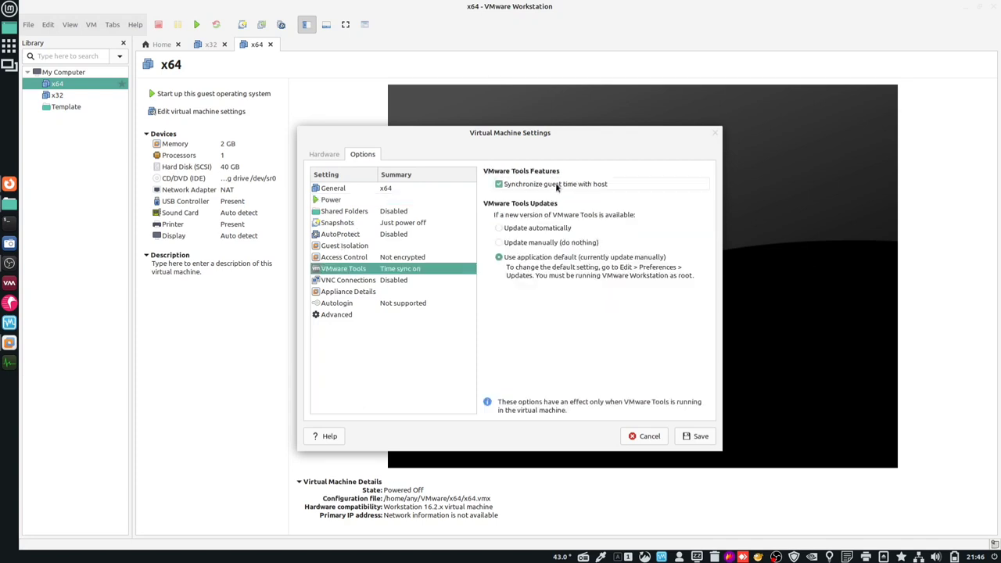
left_click(330, 316)
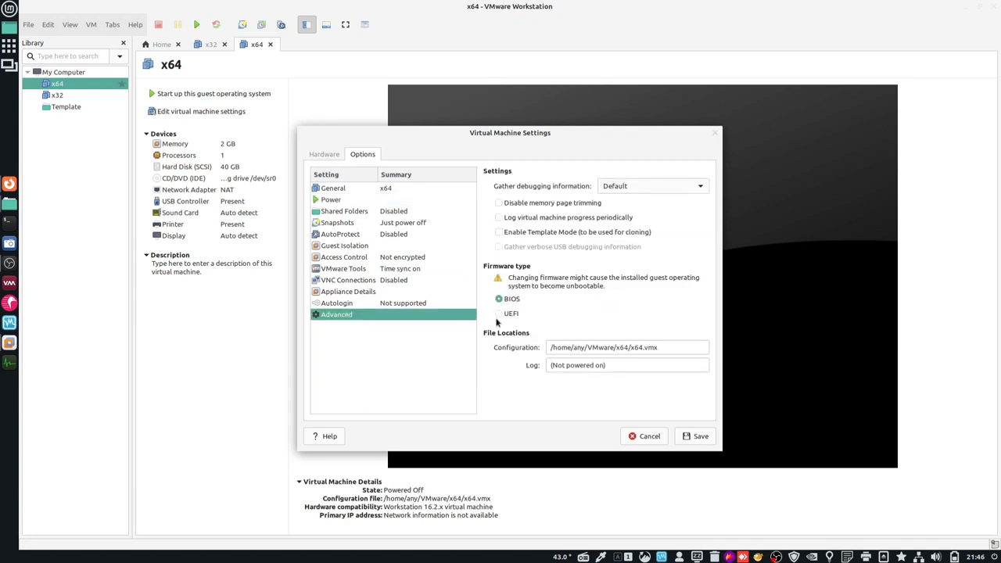
left_click(520, 233)
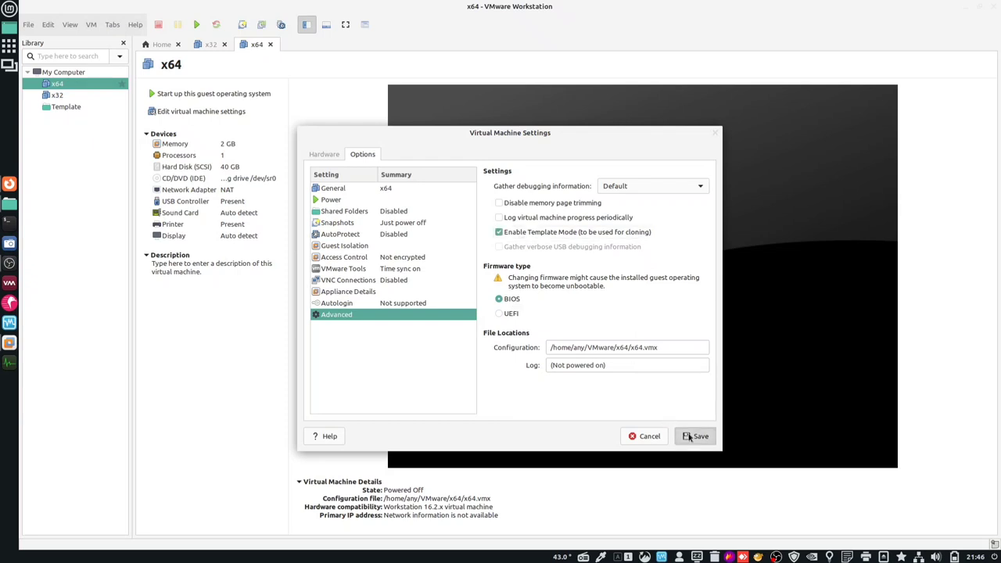
left_click(694, 436)
- Take a snapshot of x64 named ok and return to the Home page
left_click(242, 25)
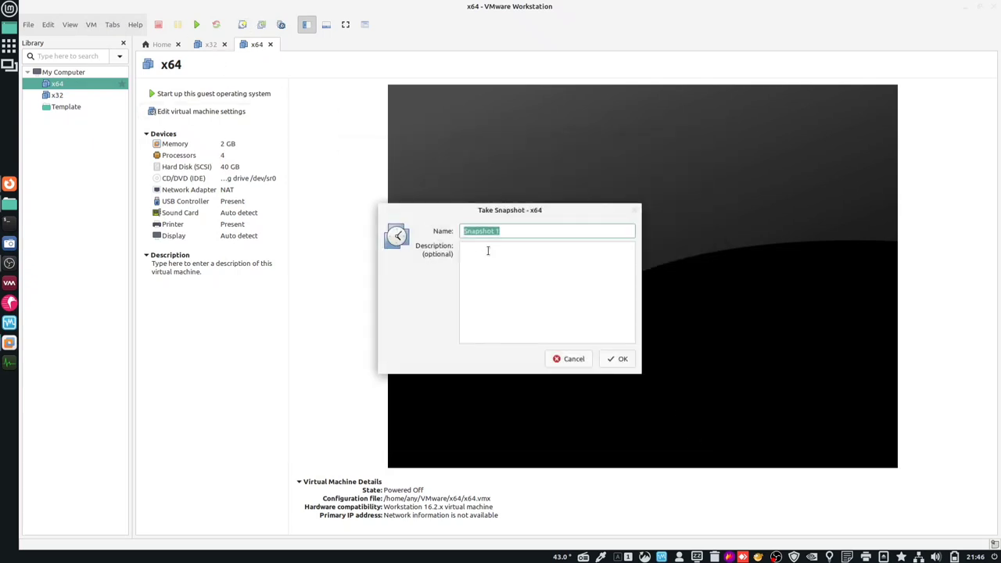
type("ok")
key("Return")
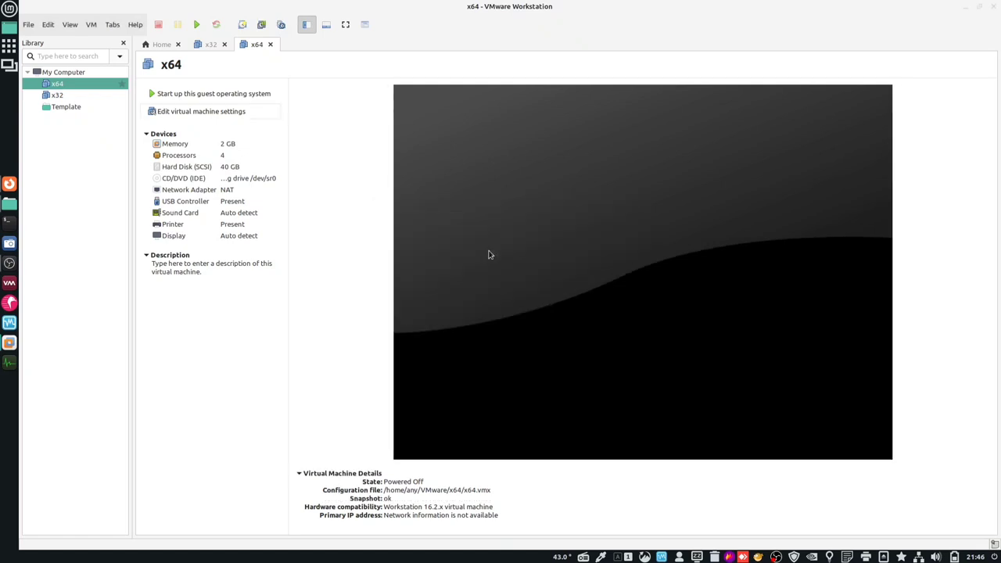
left_click(161, 44)
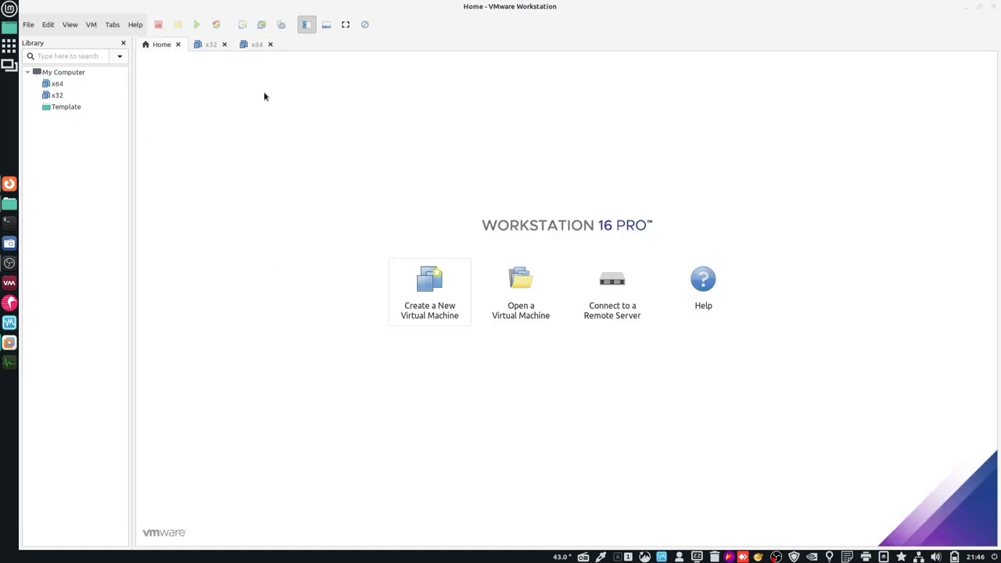
- Start a Typical Debian 10.x 64-bit machine named UEFI, located in the VMware folder
left_click(450, 293)
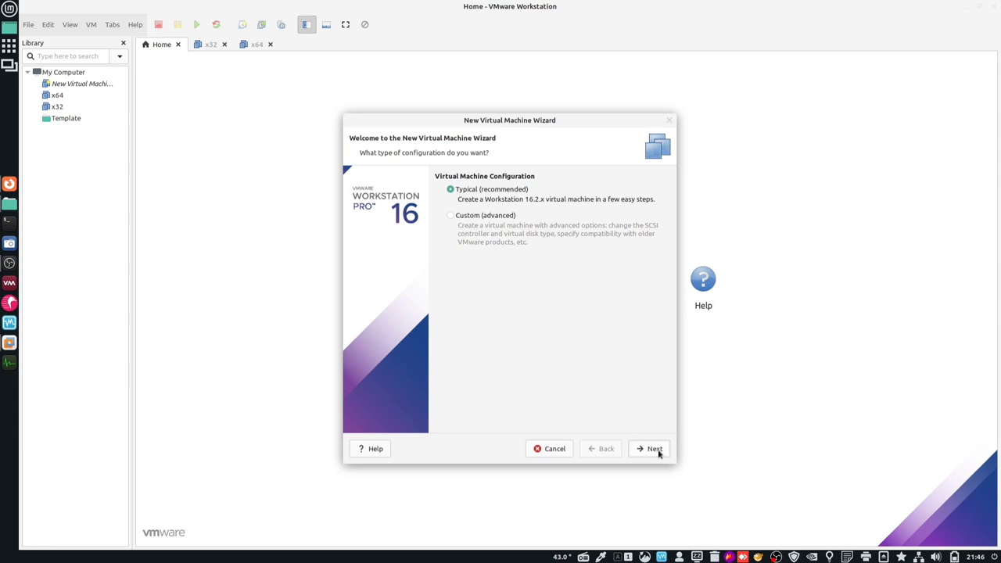
left_click(654, 449)
left_click(654, 449)
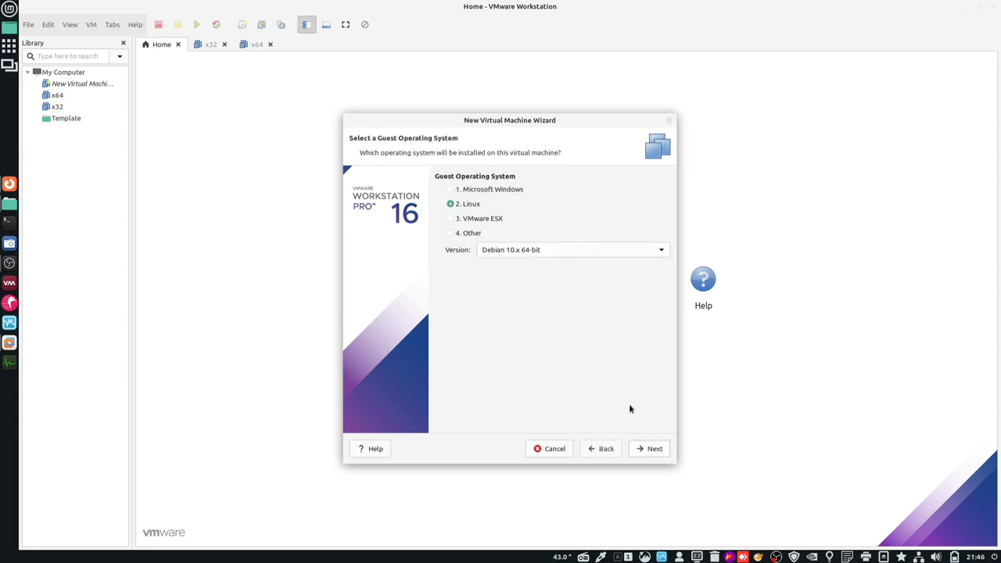
left_click(654, 451)
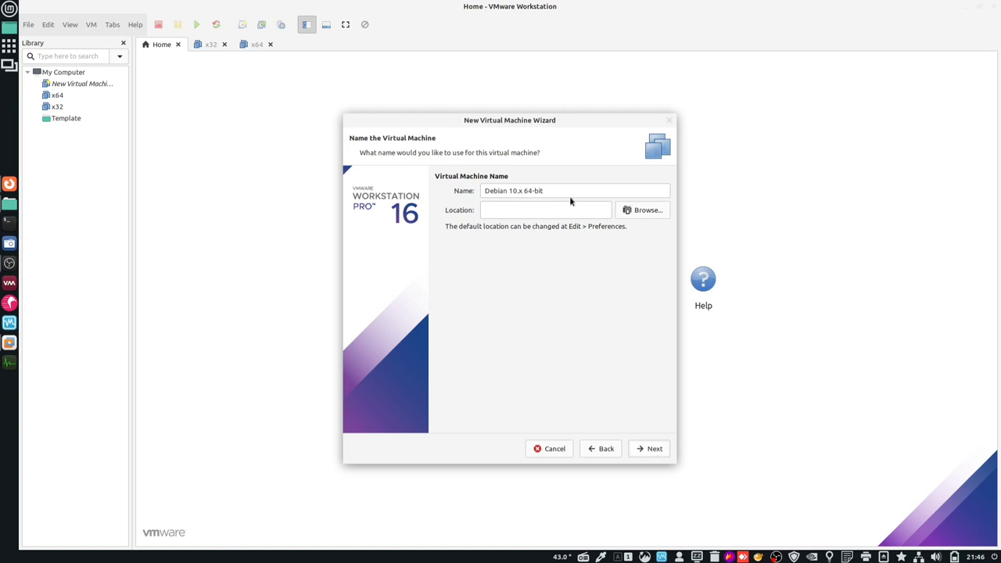
left_click_drag(567, 192, 467, 193)
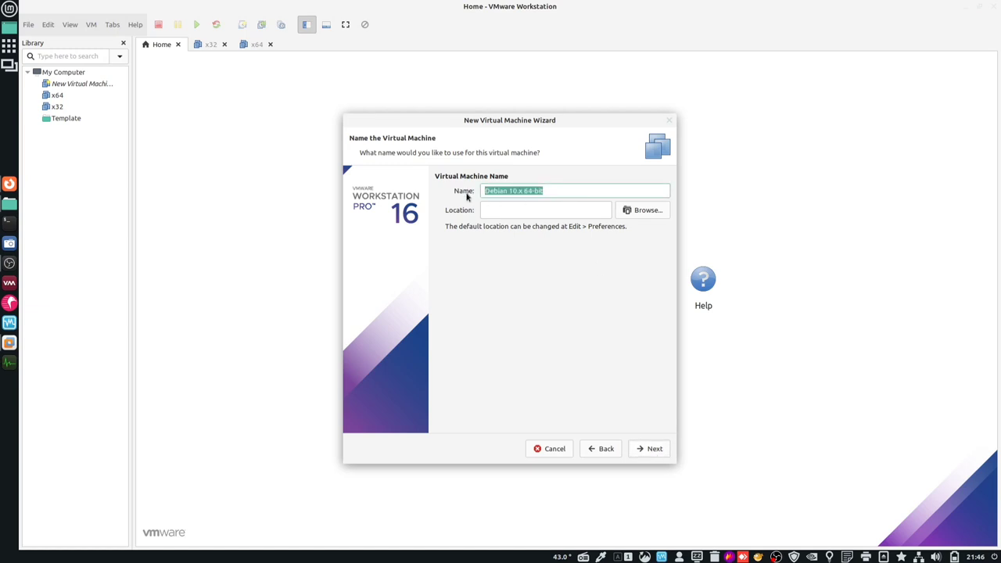
type("UEFI")
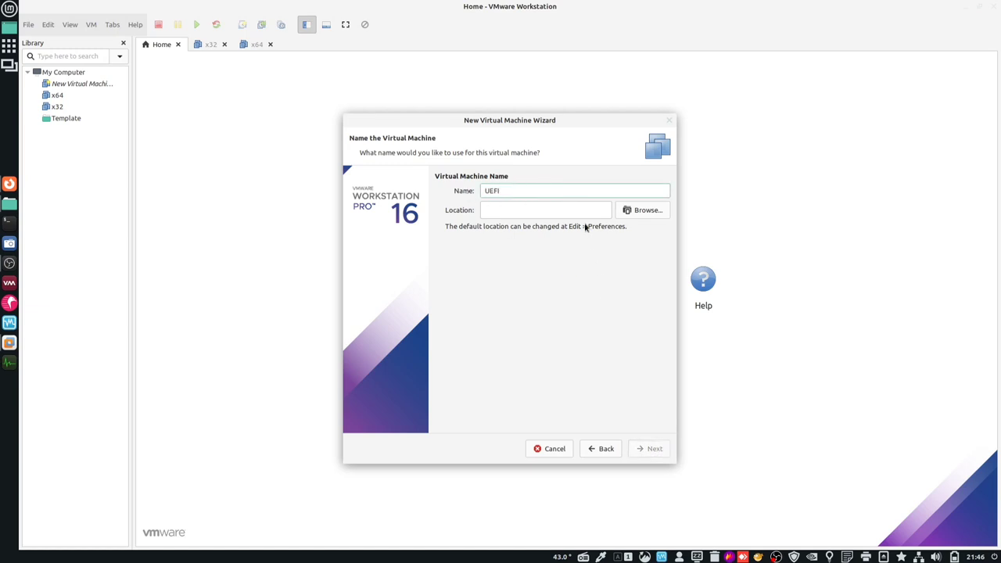
left_click(635, 209)
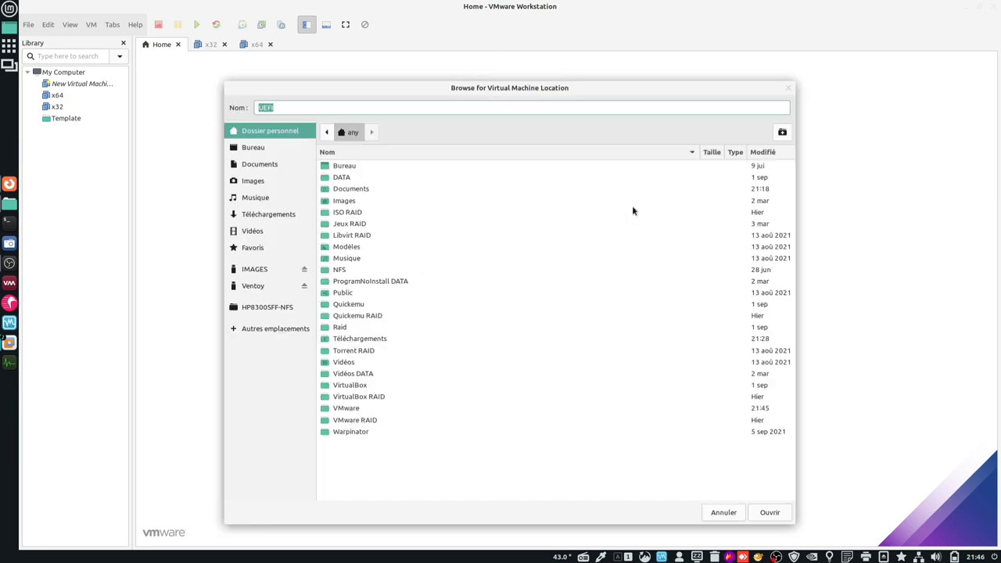
double_click(347, 408)
left_click(770, 513)
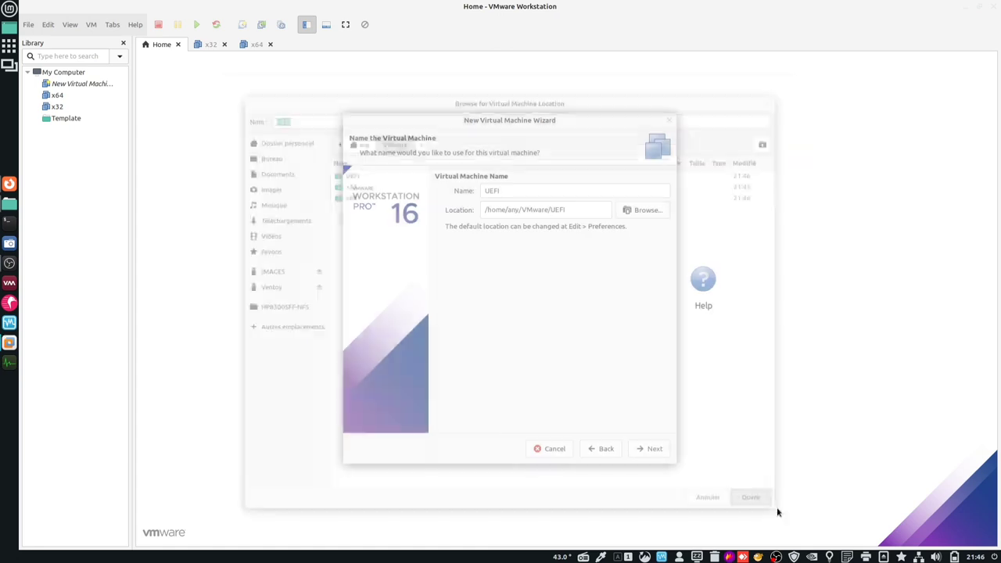
- Give UEFI a 40 GB disk stored as a single file and finish the wizard
left_click(654, 450)
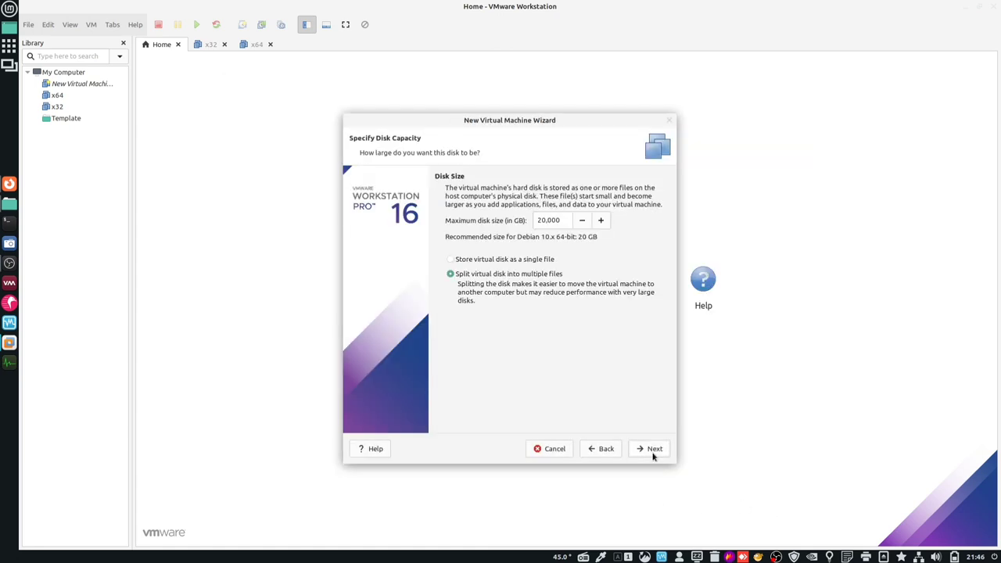
double_click(538, 220)
type("40")
left_click(503, 261)
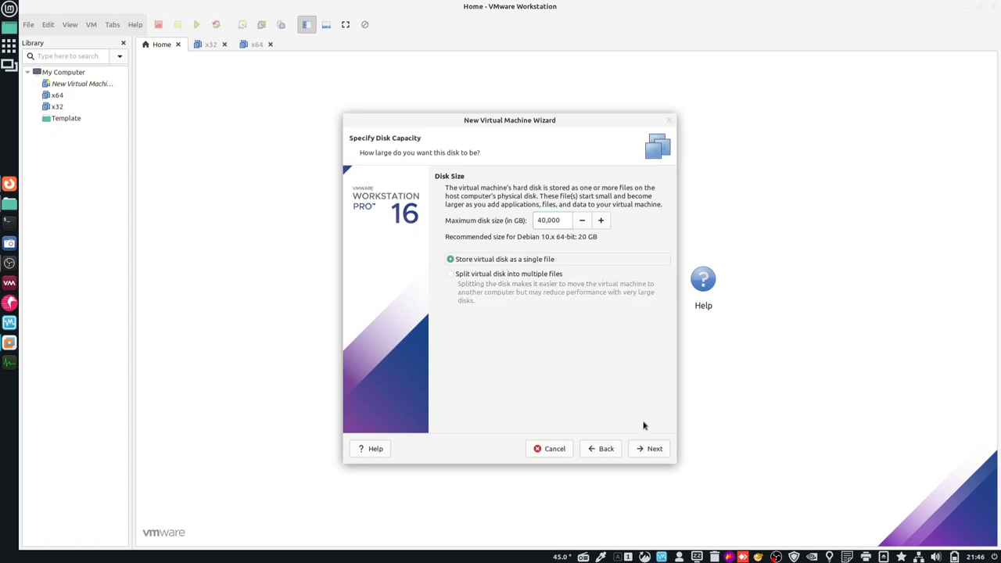
left_click(648, 449)
left_click(647, 449)
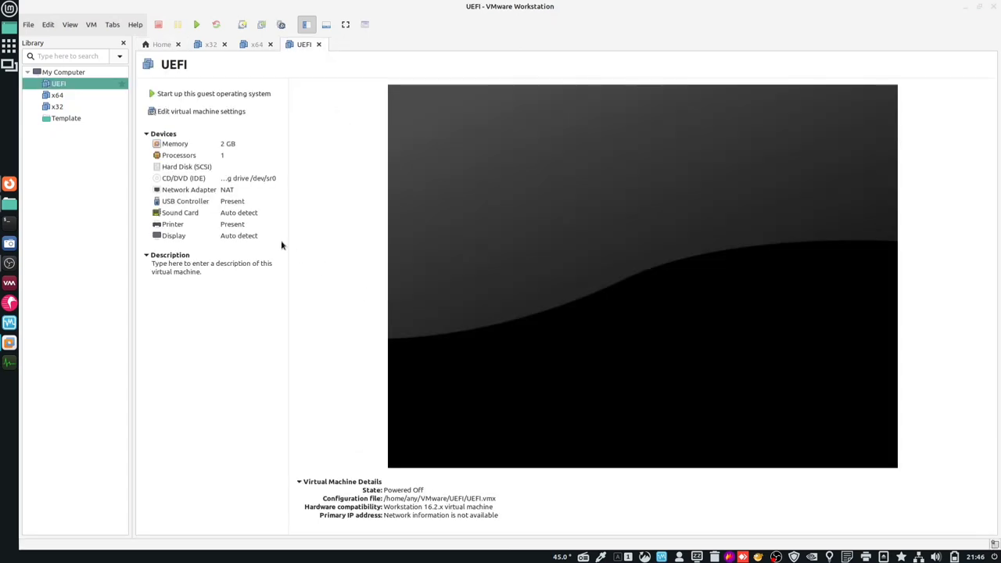
- Set the UEFI machine to 4 cores per processor and review its printer, USB and display settings
left_click(219, 111)
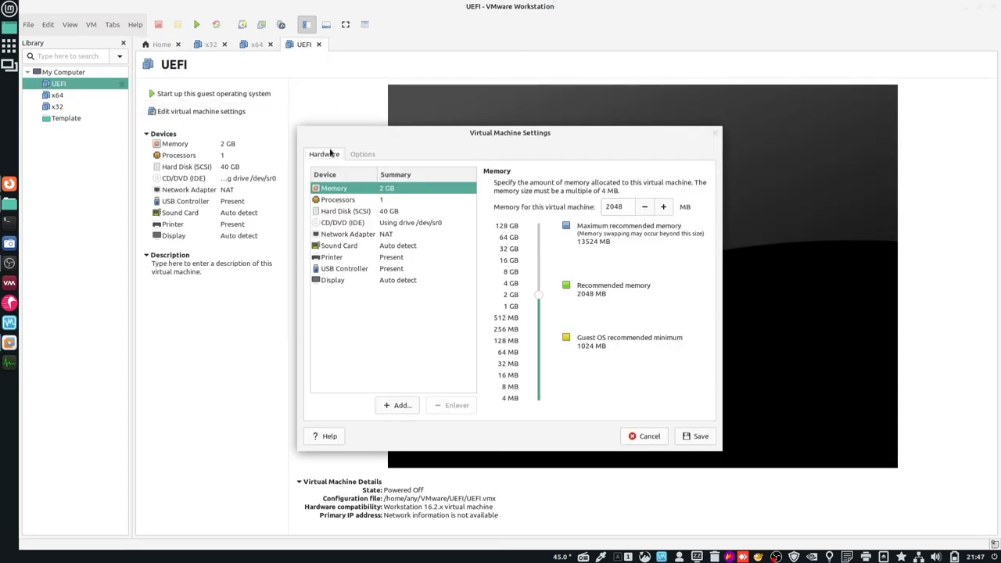
left_click(356, 200)
left_click(695, 205)
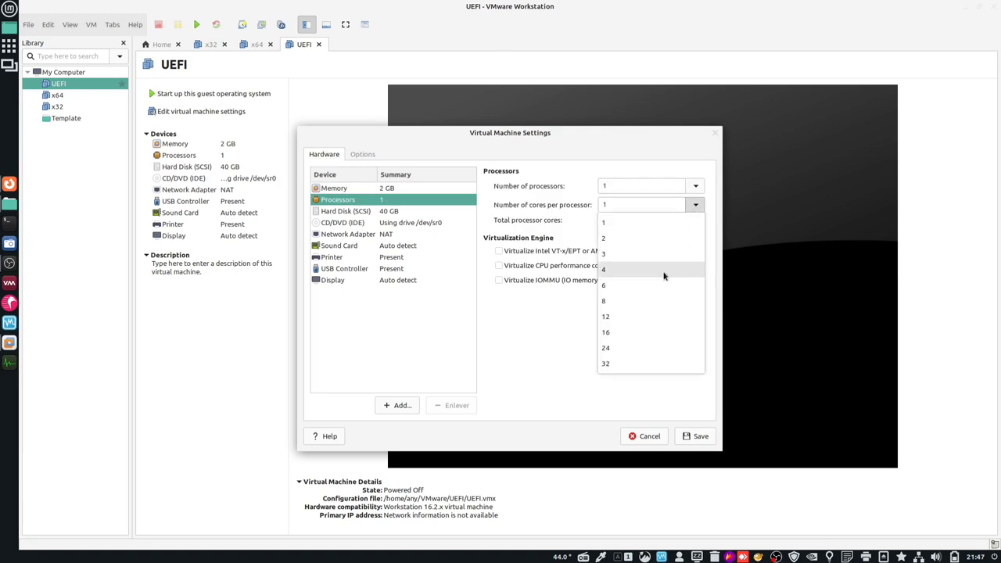
left_click(664, 276)
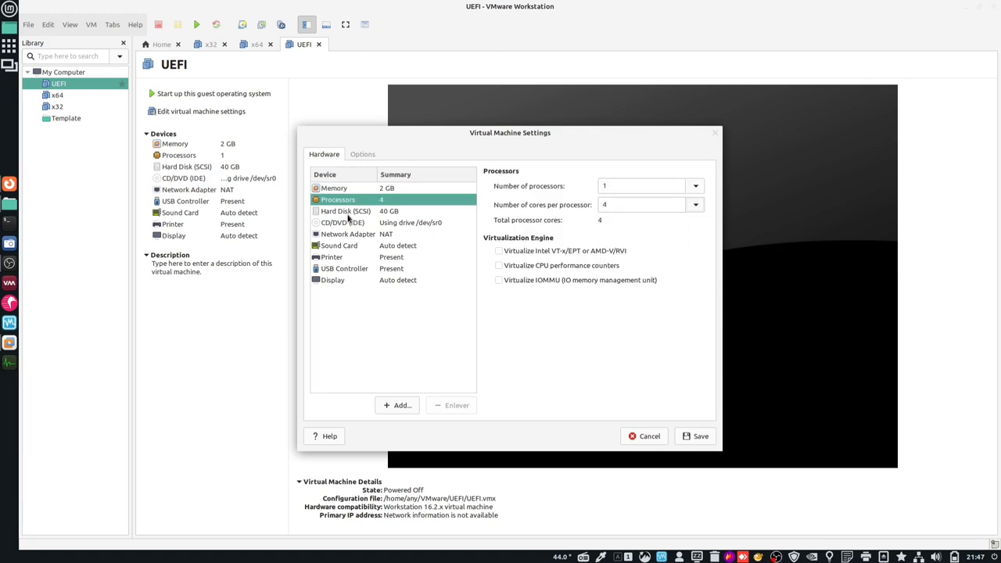
left_click(335, 258)
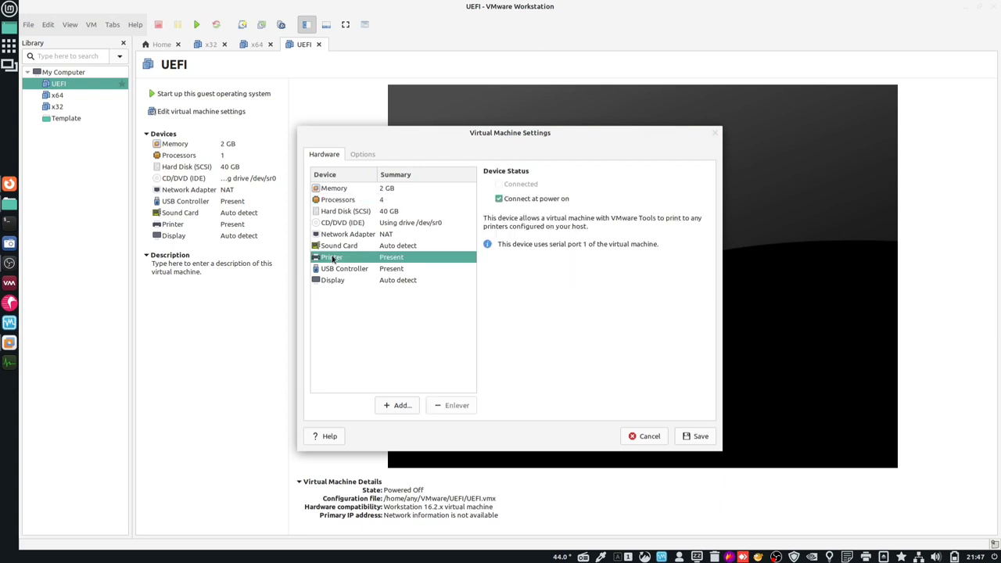
left_click(337, 269)
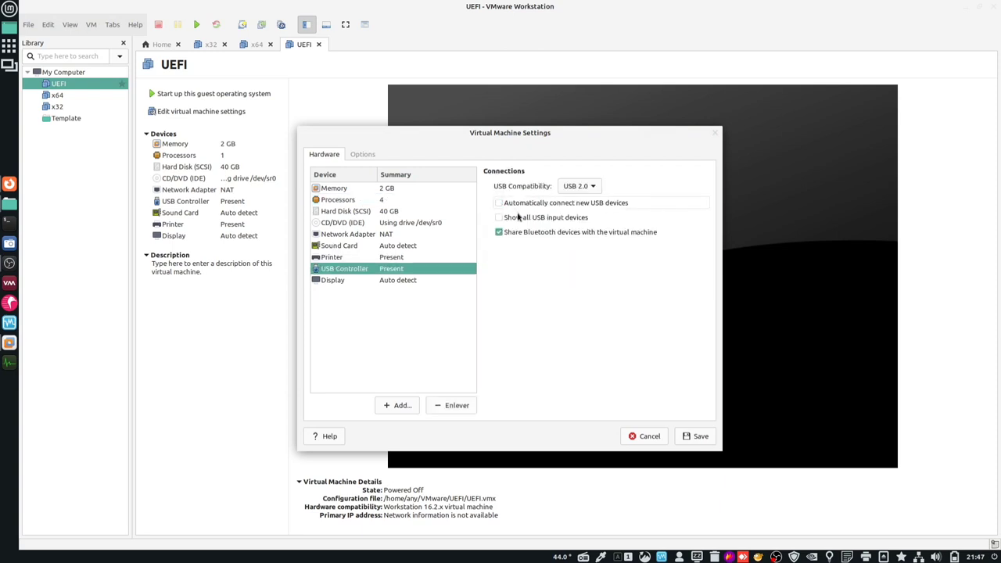
left_click(393, 283)
- Enable guest time sync, UEFI firmware and template mode, then save the settings
left_click(368, 155)
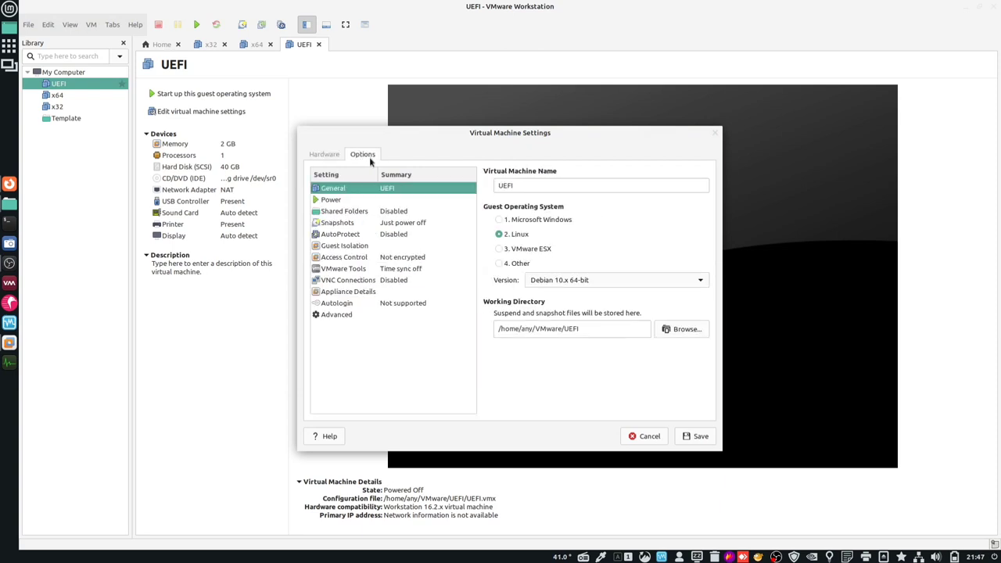
left_click(344, 202)
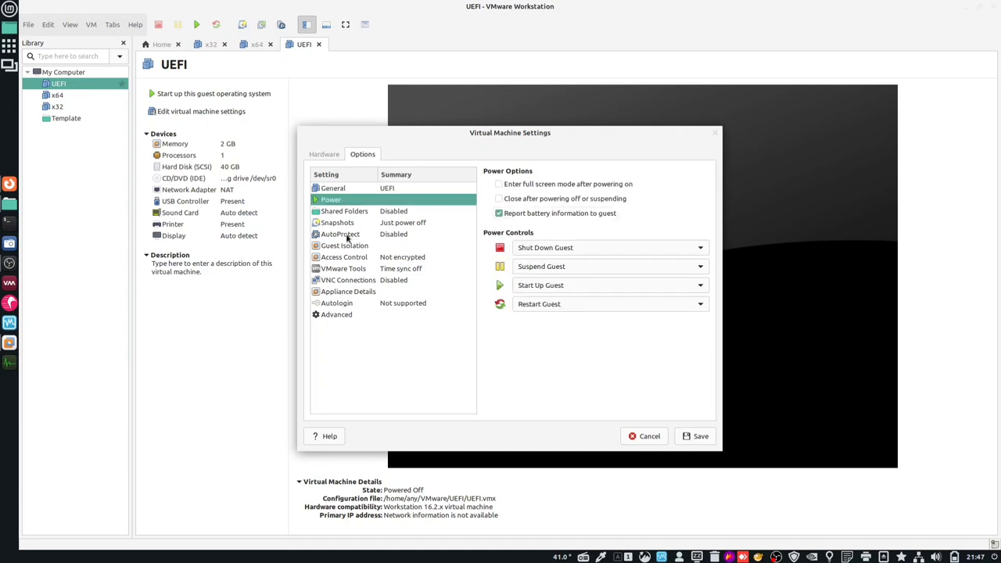
left_click(336, 269)
left_click(550, 184)
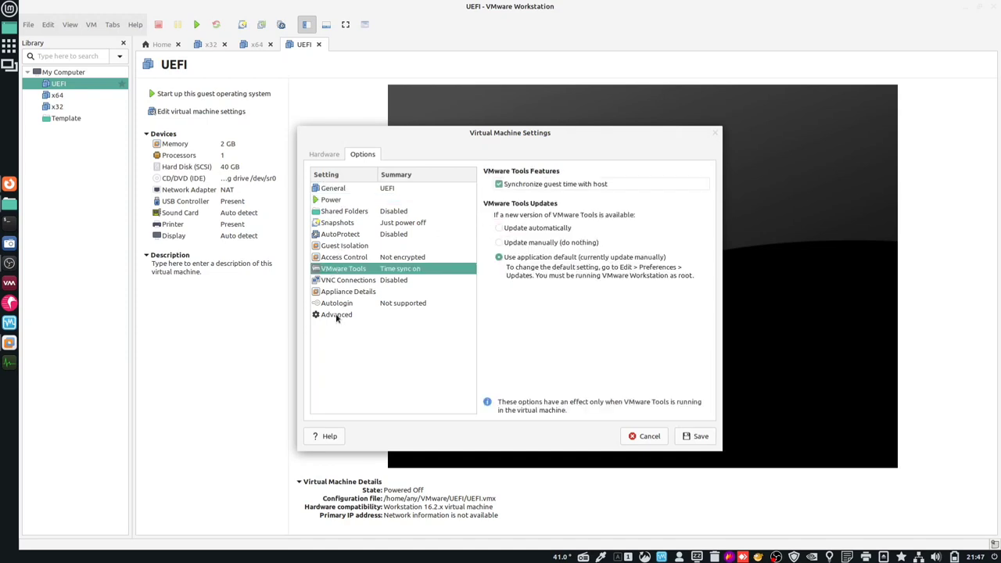
left_click(338, 316)
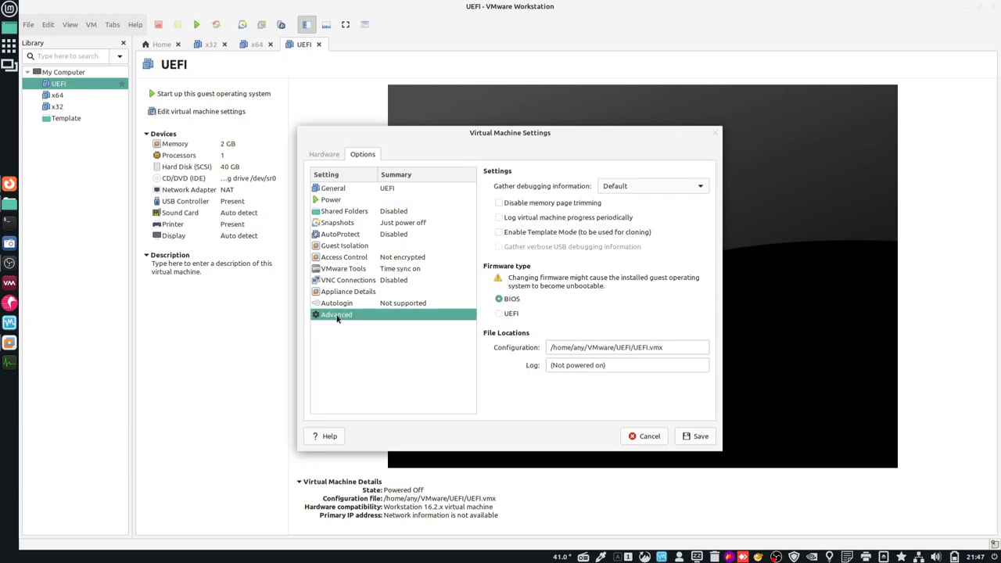
left_click(502, 314)
left_click(499, 234)
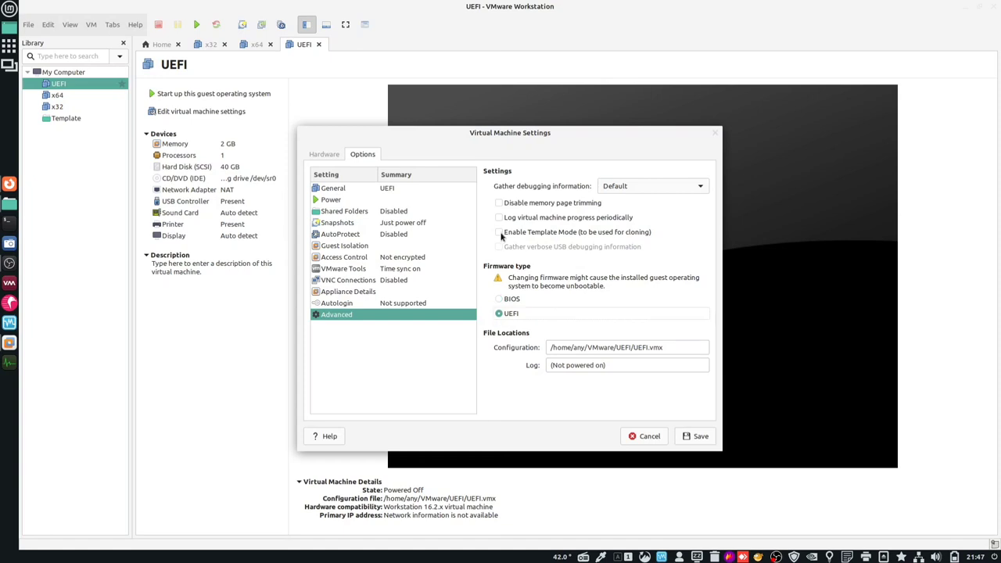
left_click(703, 436)
- Take a snapshot named ok, then start a new virtual machine from Home
left_click(241, 28)
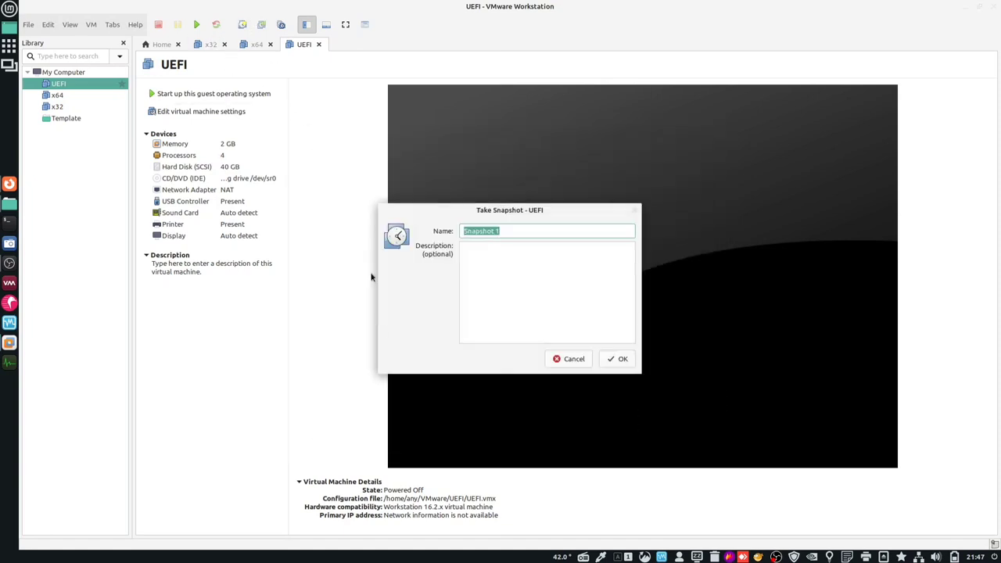
type("ok")
key("Return")
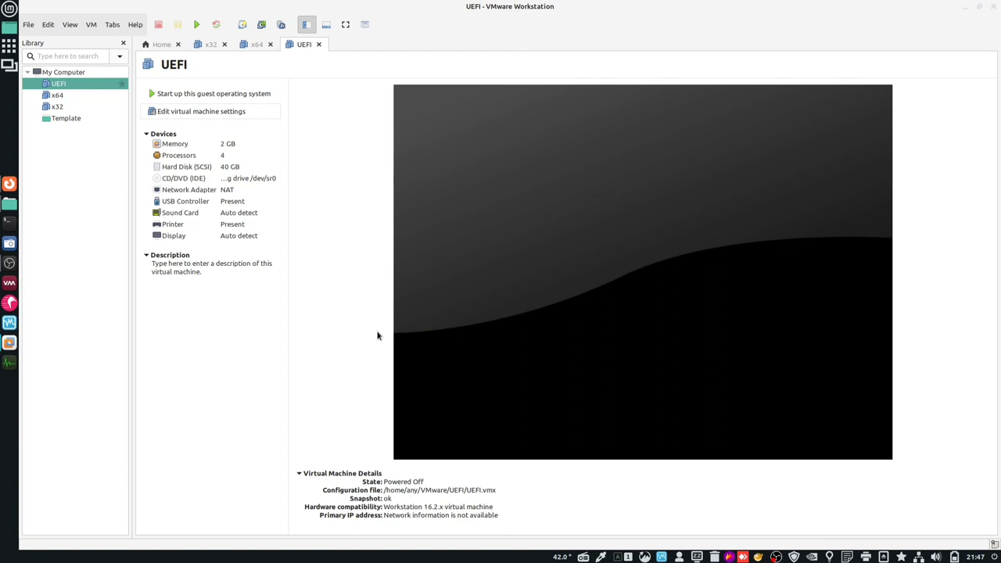
left_click(159, 44)
left_click(406, 300)
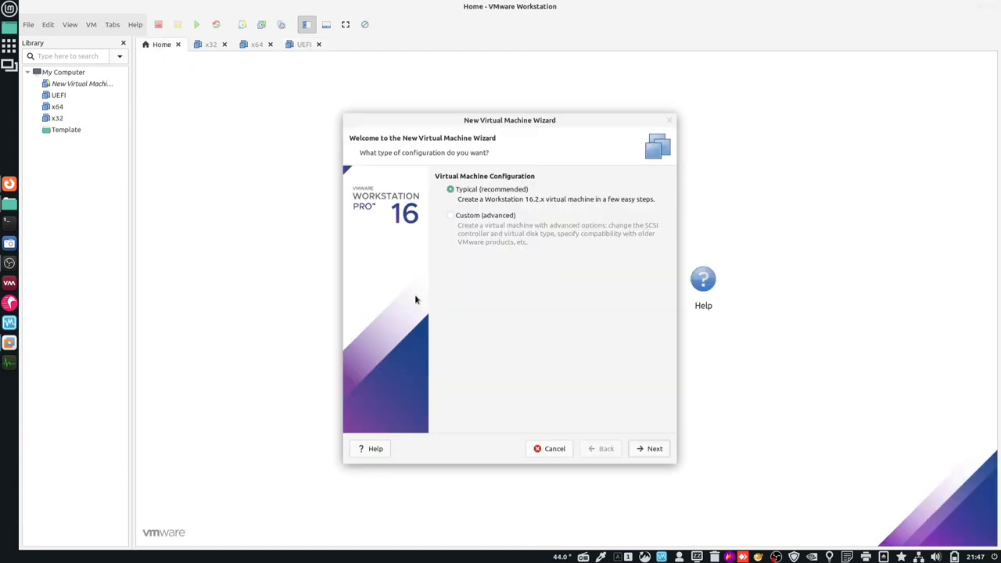
left_click(649, 451)
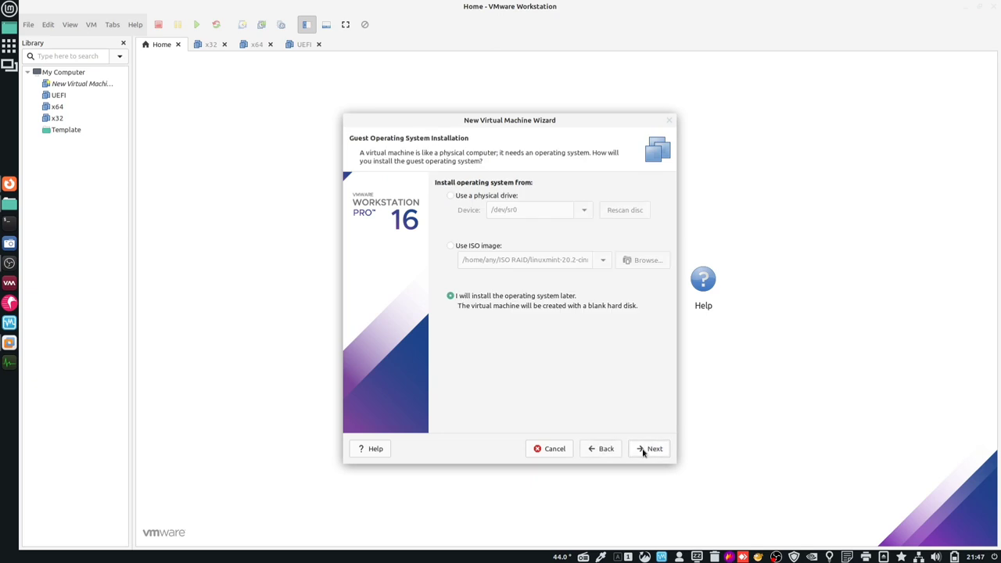
left_click(588, 449)
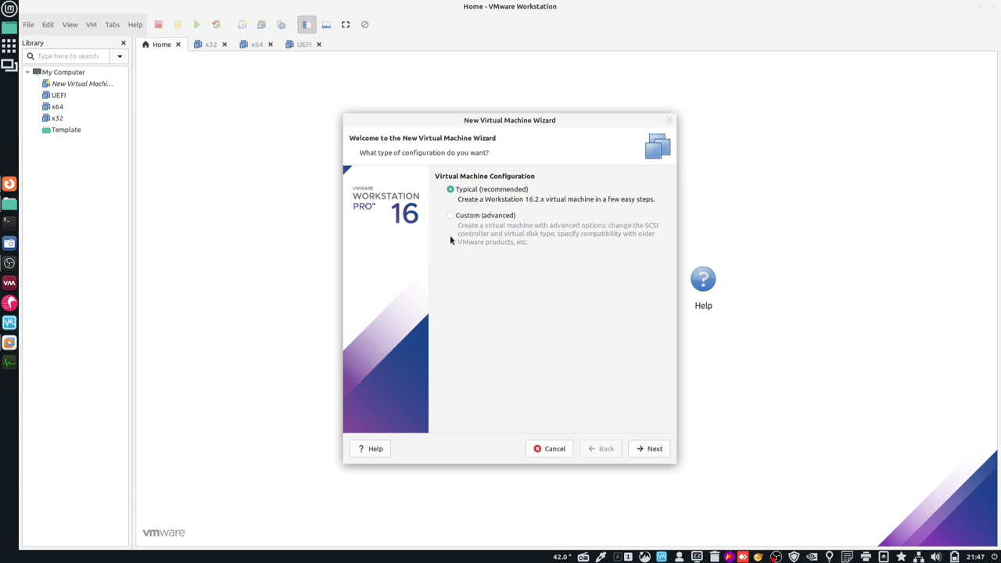
left_click(463, 221)
- Choose Windows 10 x64 as the guest OS and name the machine SECUREBOOT
left_click(654, 453)
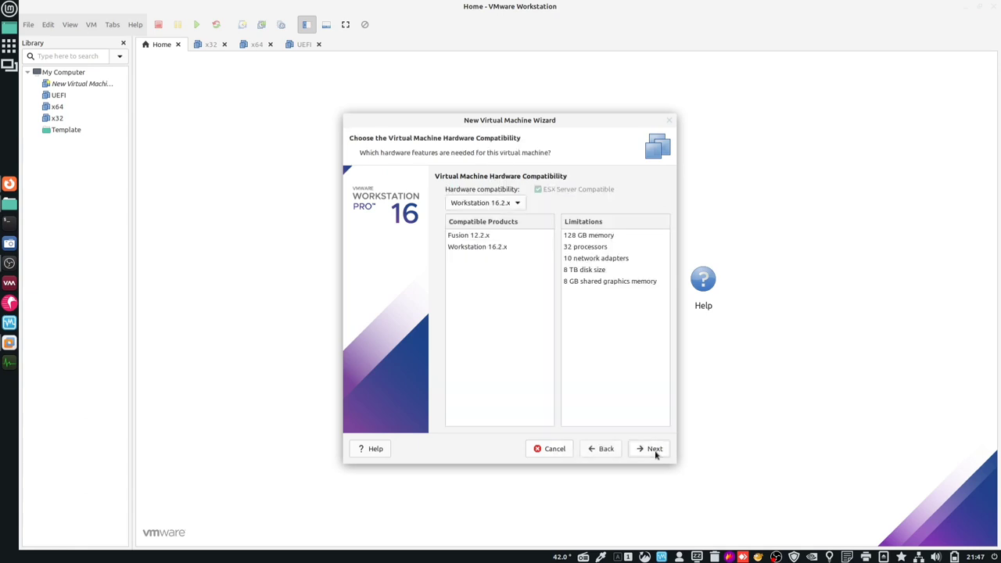
left_click(655, 451)
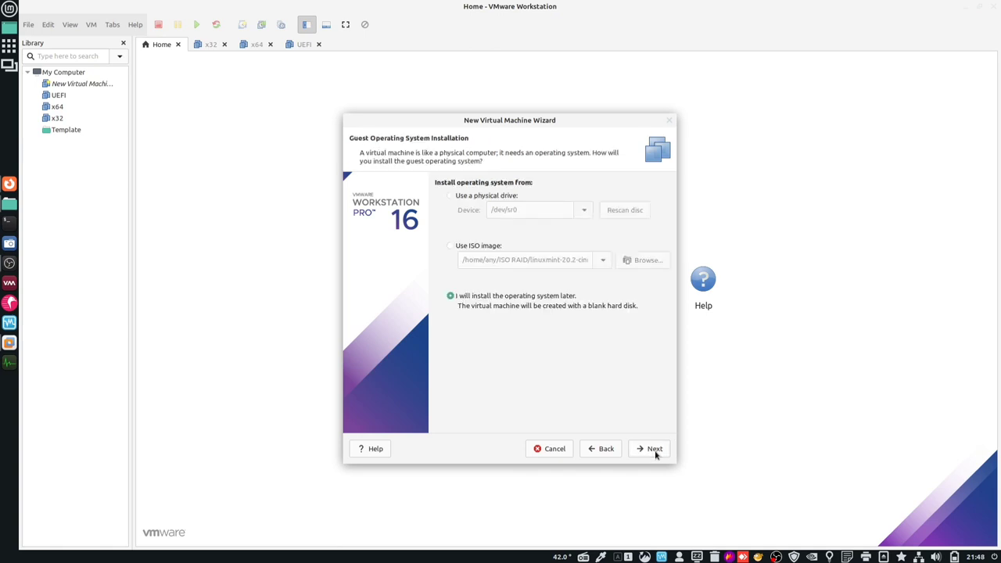
left_click(655, 451)
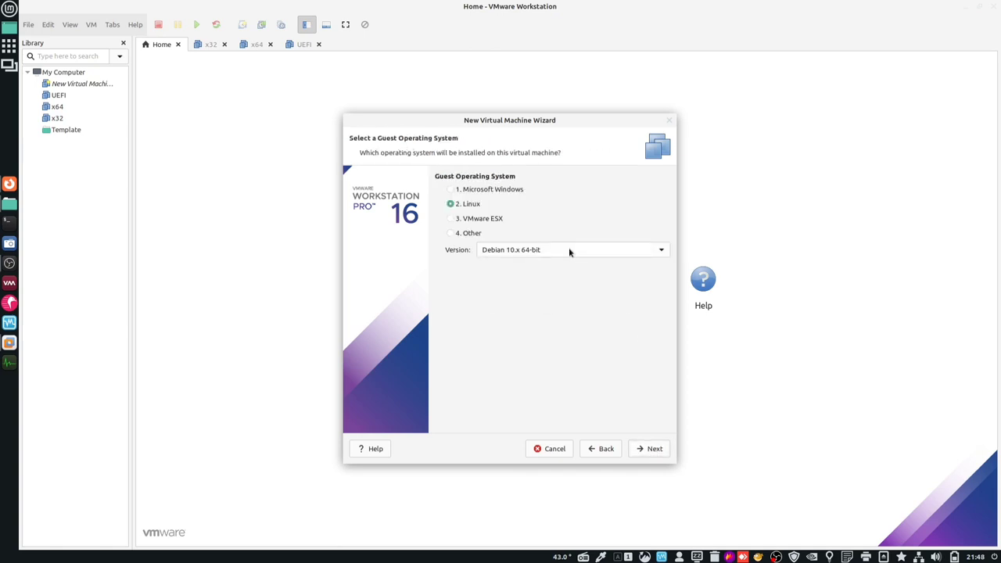
left_click(474, 191)
left_click(646, 455)
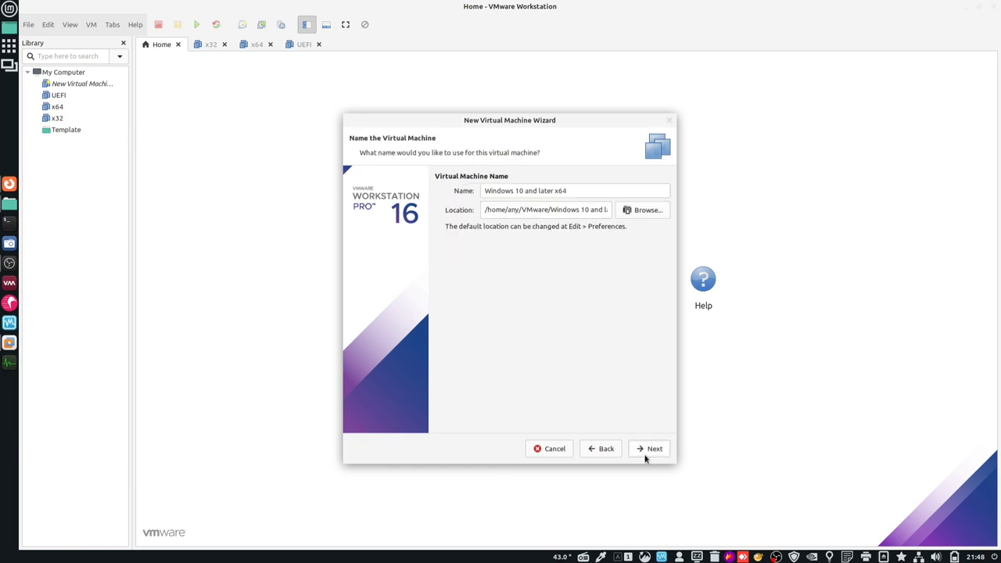
left_click_drag(580, 191, 471, 191)
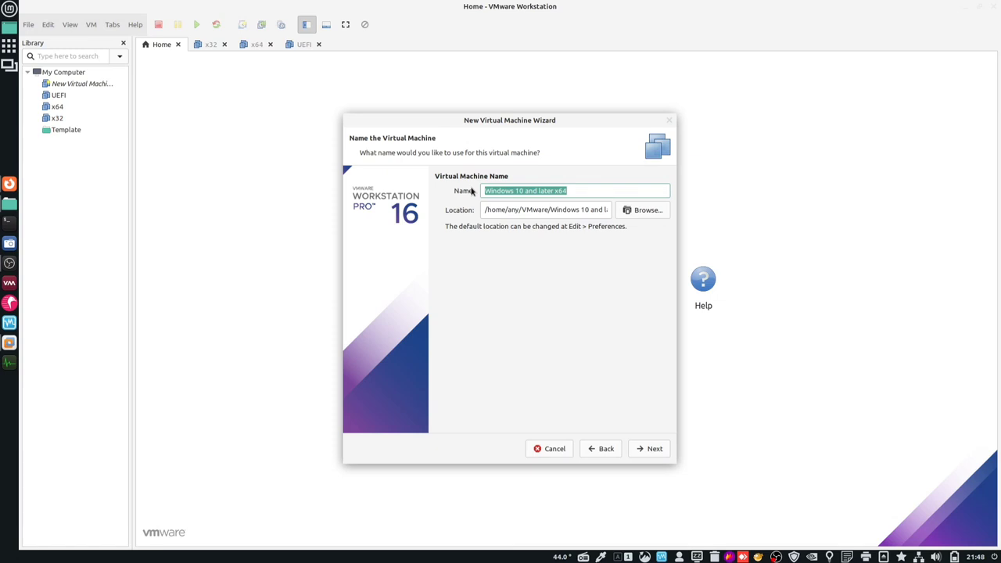
type("SECUREBOOT")
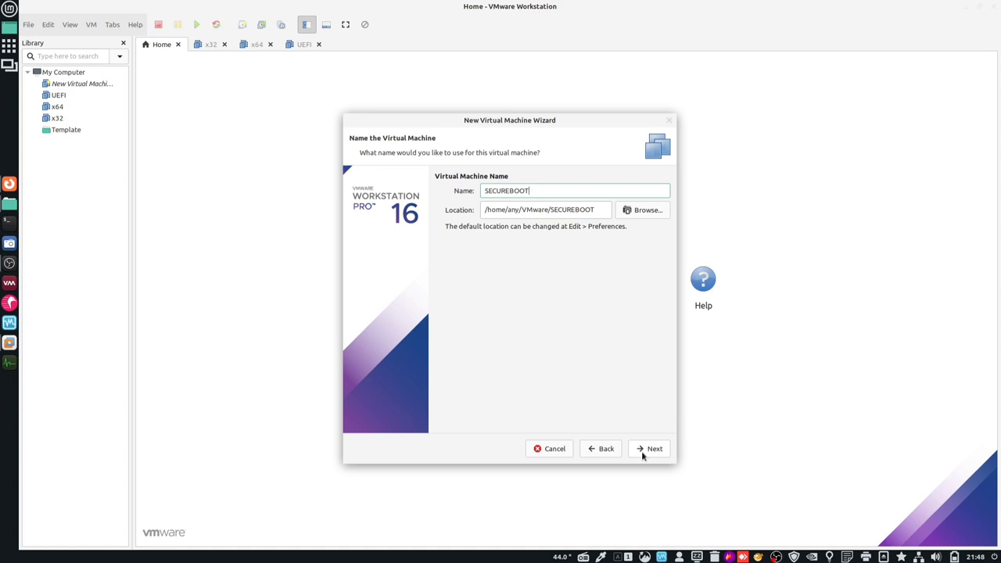
- Turn on Secure Boot and configure 1 processor with 4 cores
left_click(649, 449)
left_click(475, 218)
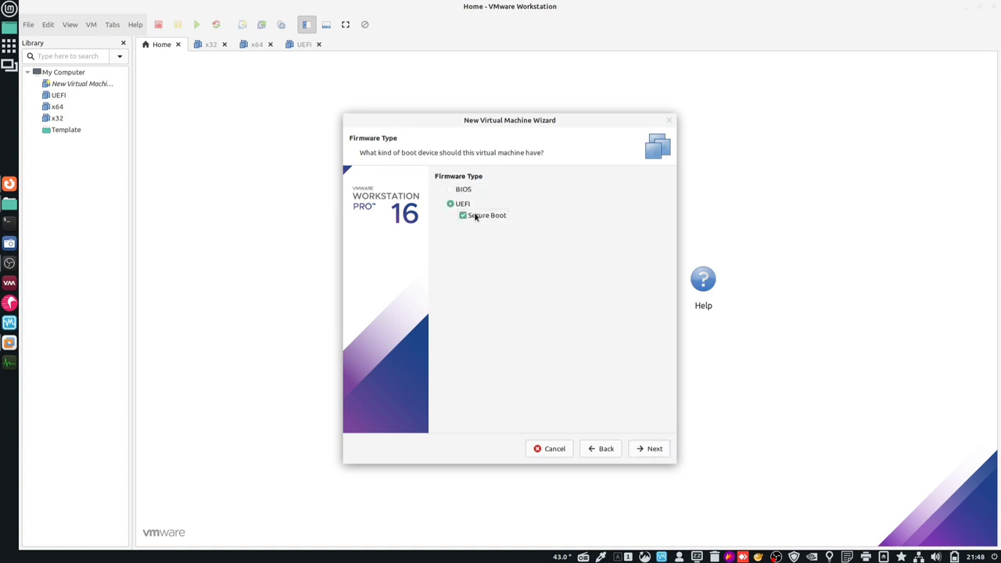
left_click(648, 448)
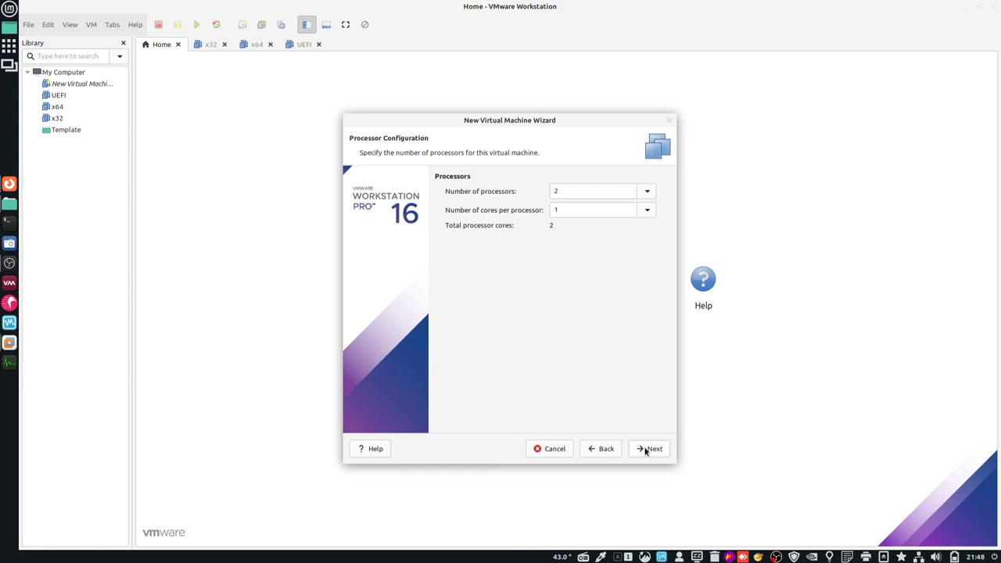
left_click(646, 193)
left_click(618, 208)
left_click(626, 210)
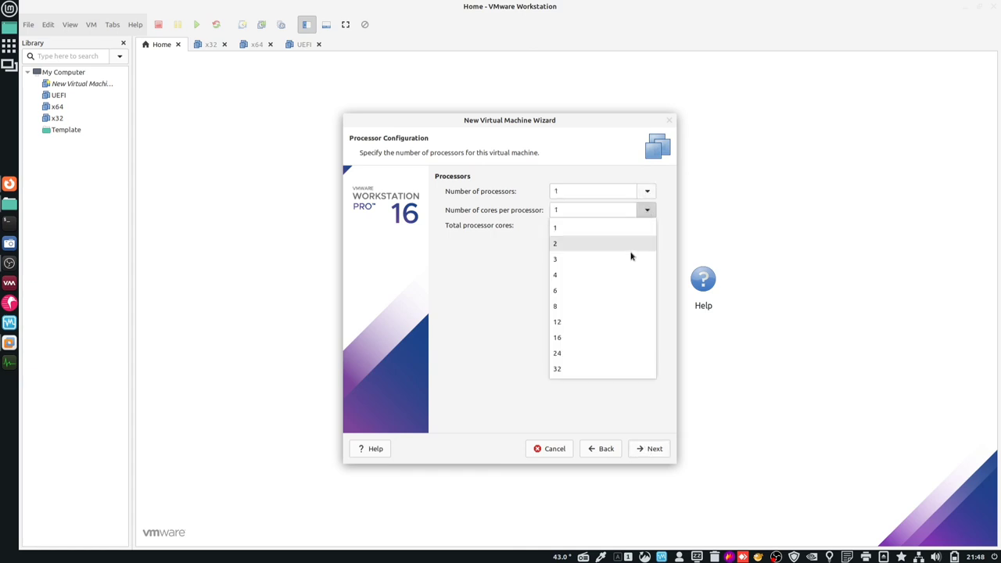
left_click(630, 274)
- Keep 2048 MB memory, NAT networking and the recommended SCSI controller
left_click(657, 449)
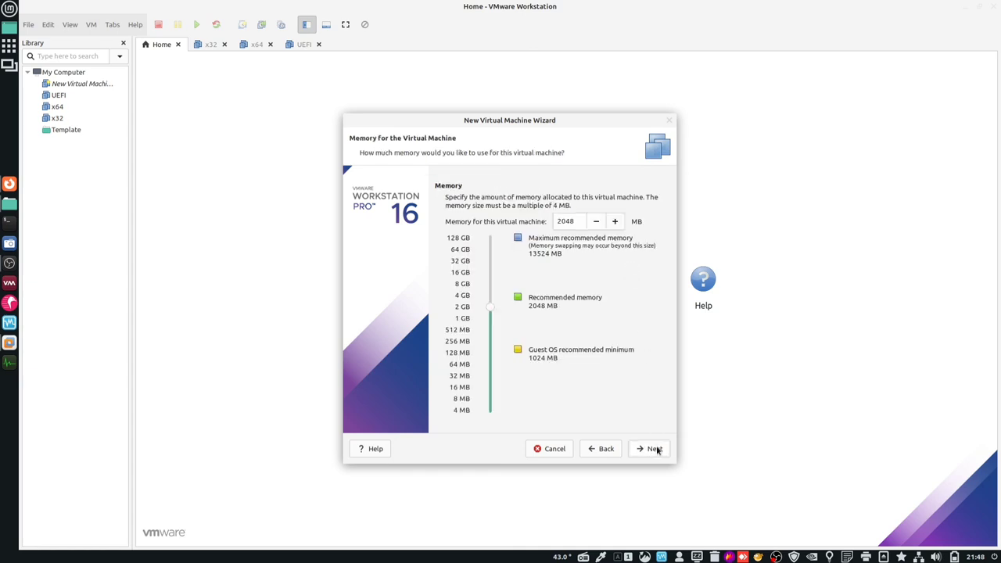
left_click(649, 448)
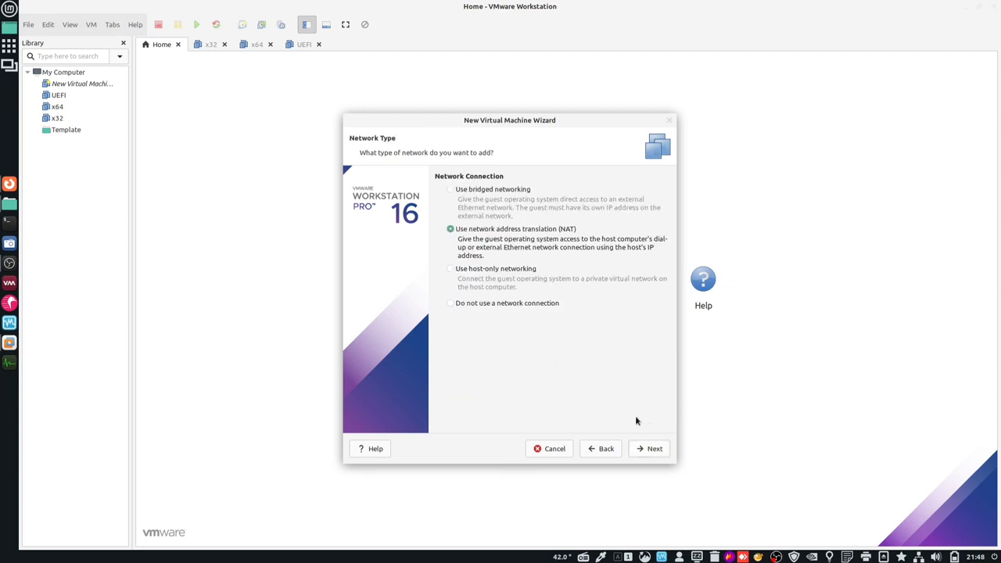
left_click(646, 449)
left_click(646, 449)
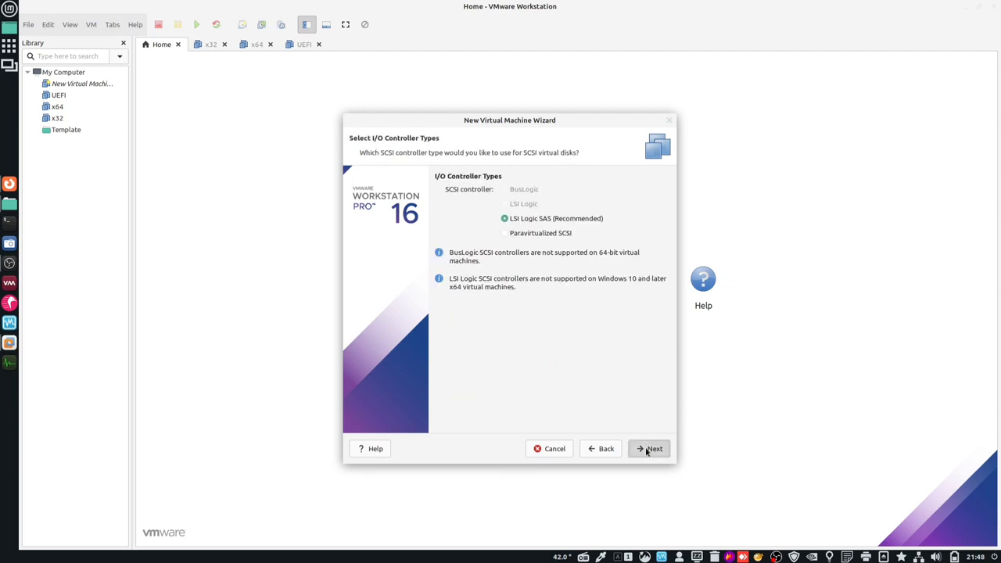
- Add a new 40 GB SATA disk stored as a single file, named SECUREBOOT.vmdk
left_click(467, 221)
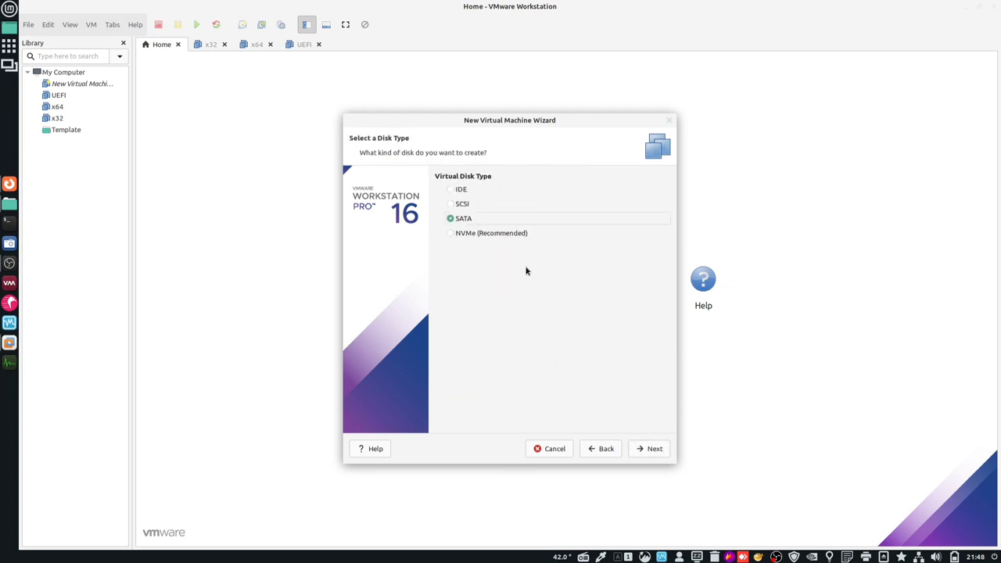
left_click(639, 449)
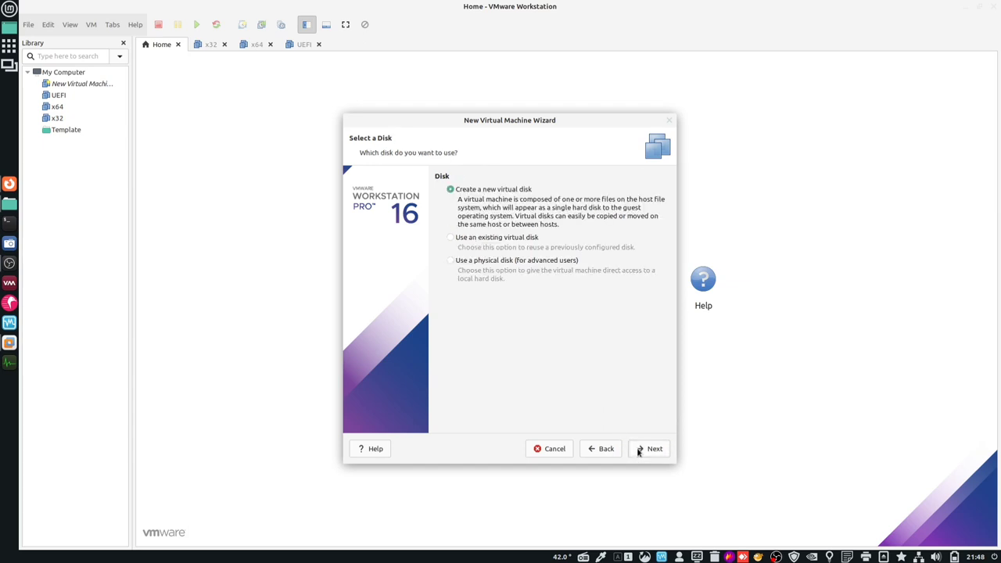
left_click(639, 450)
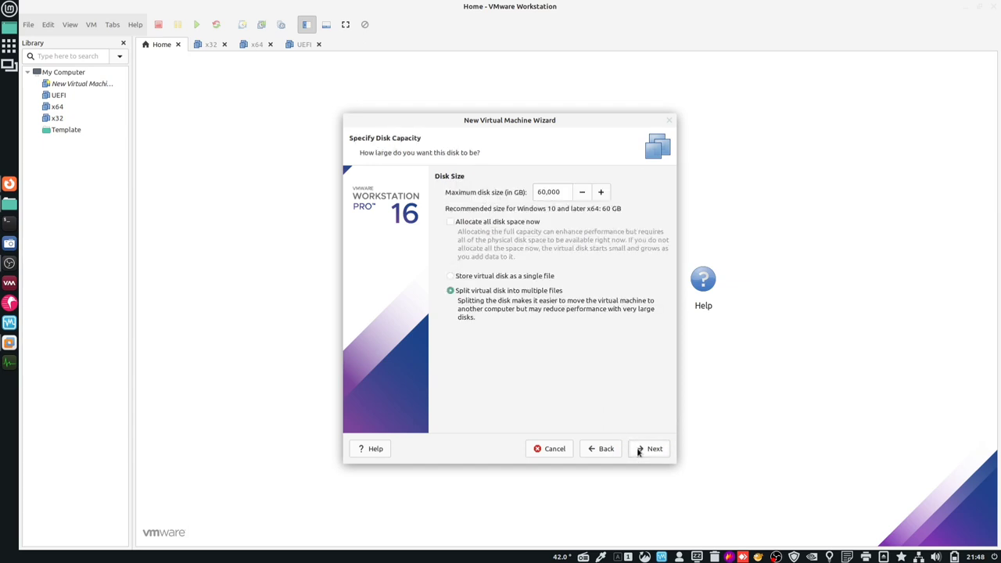
left_click(539, 192)
type("40")
left_click(498, 276)
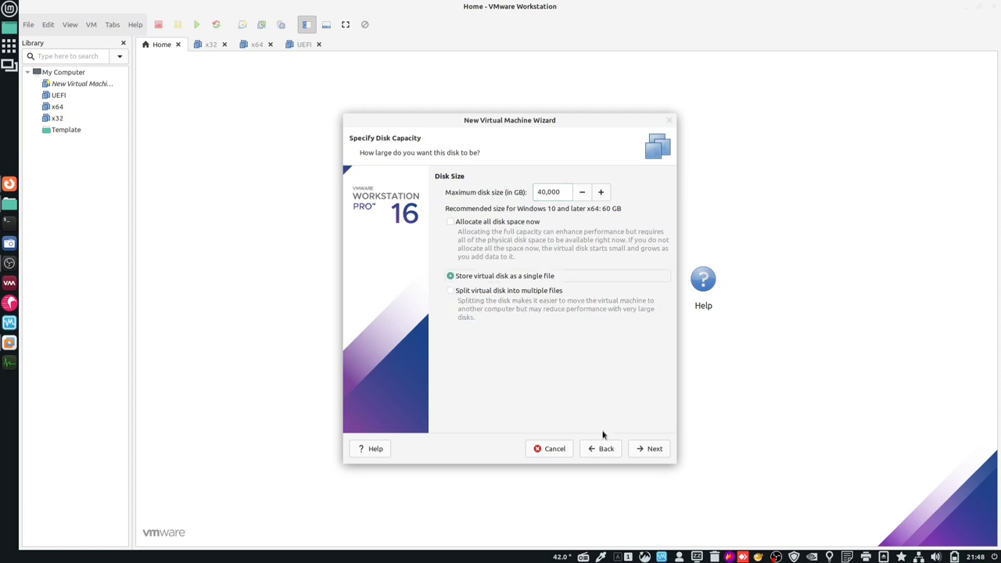
left_click(656, 451)
left_click(653, 449)
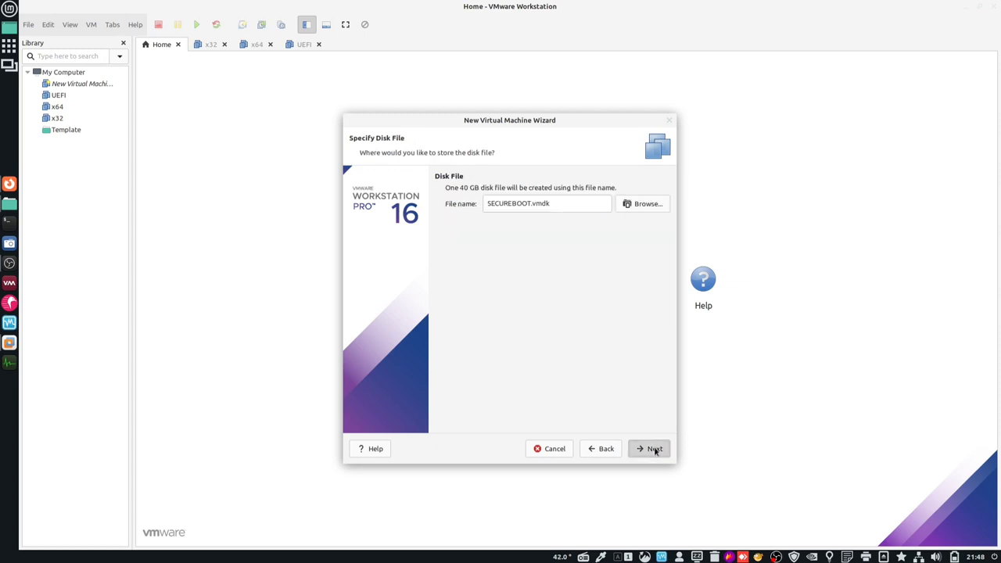
- Create SECUREBOOT and set its USB controller to USB 2.0 with auto-connect of new devices off
left_click(657, 448)
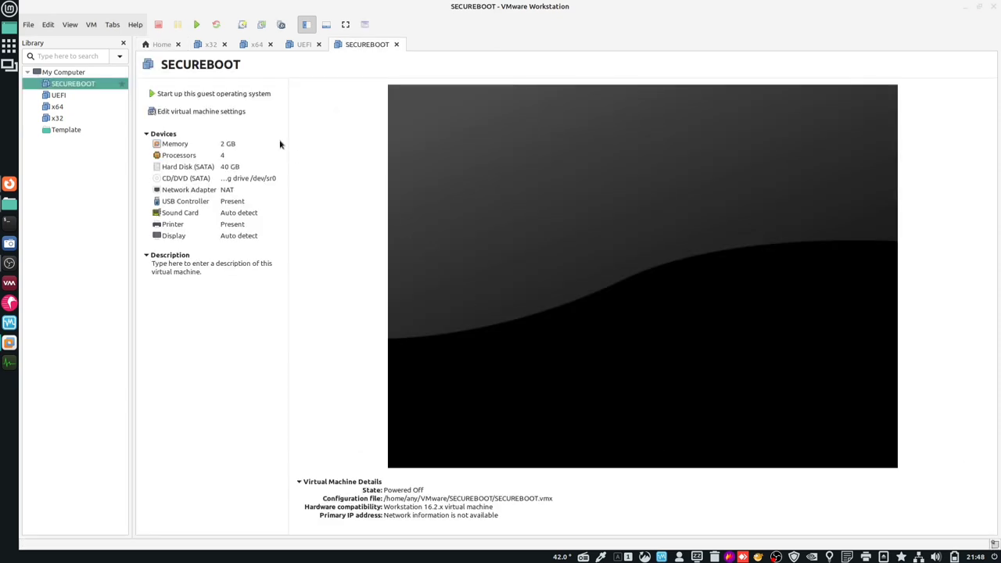
left_click(234, 113)
left_click(352, 200)
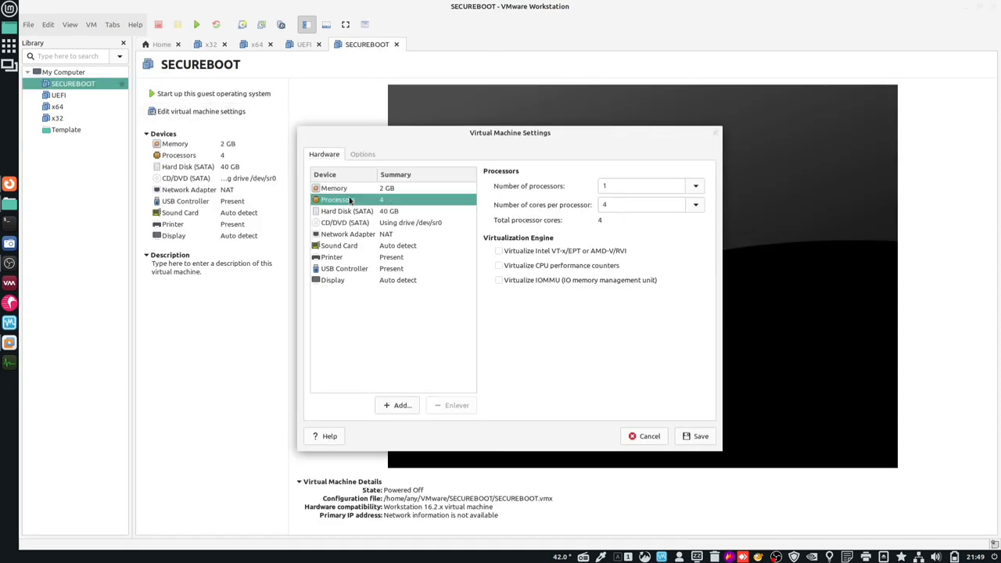
left_click(342, 270)
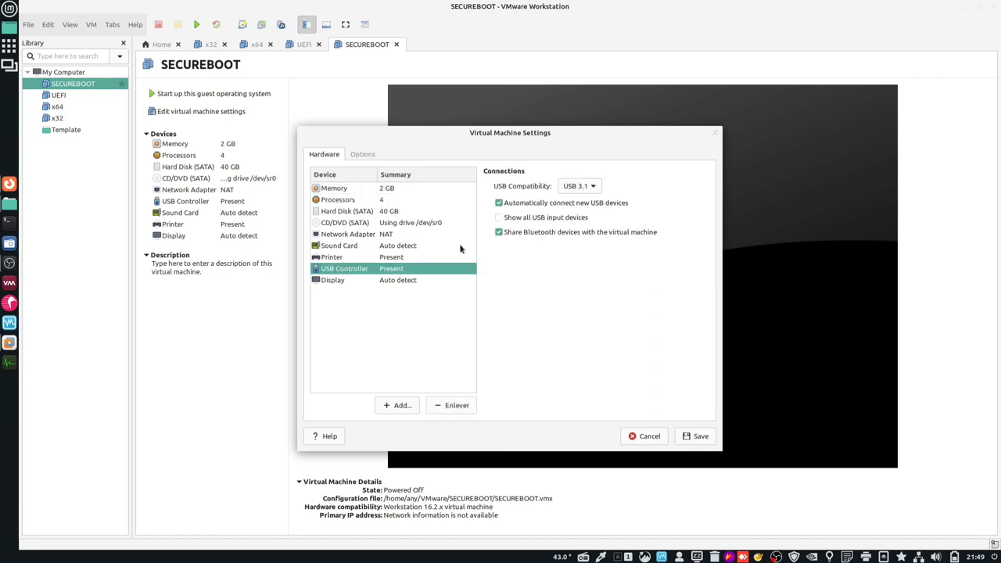
left_click(518, 205)
left_click(522, 221)
left_click(579, 186)
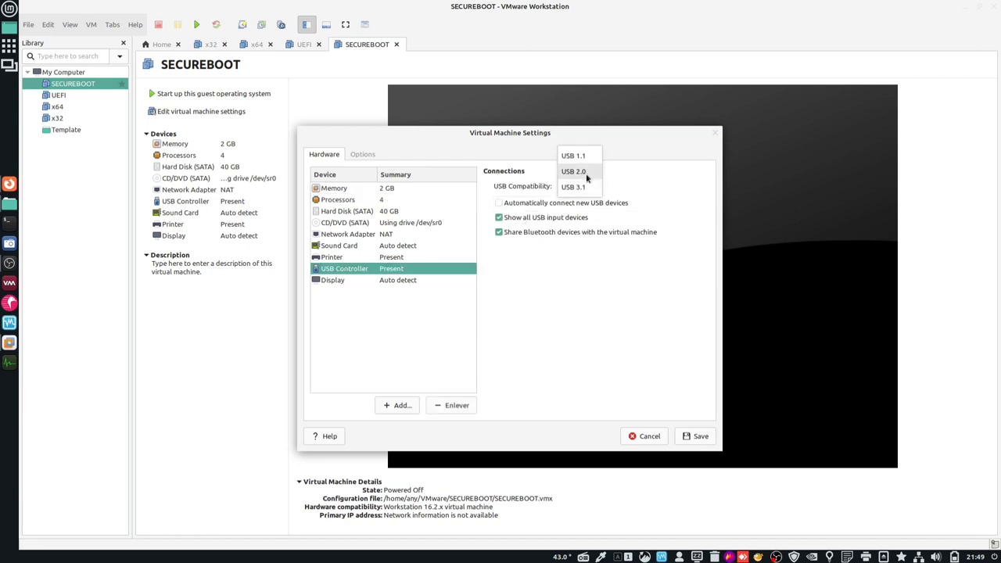
left_click(586, 172)
- Turn off 3D graphics acceleration, review the power, VMware Tools and firmware options, and save
left_click(336, 281)
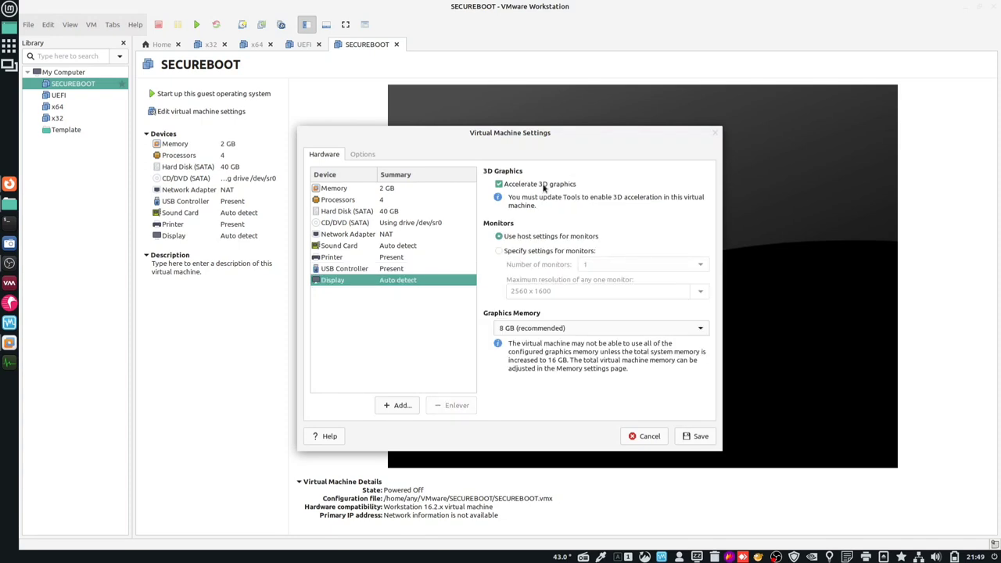
left_click(543, 185)
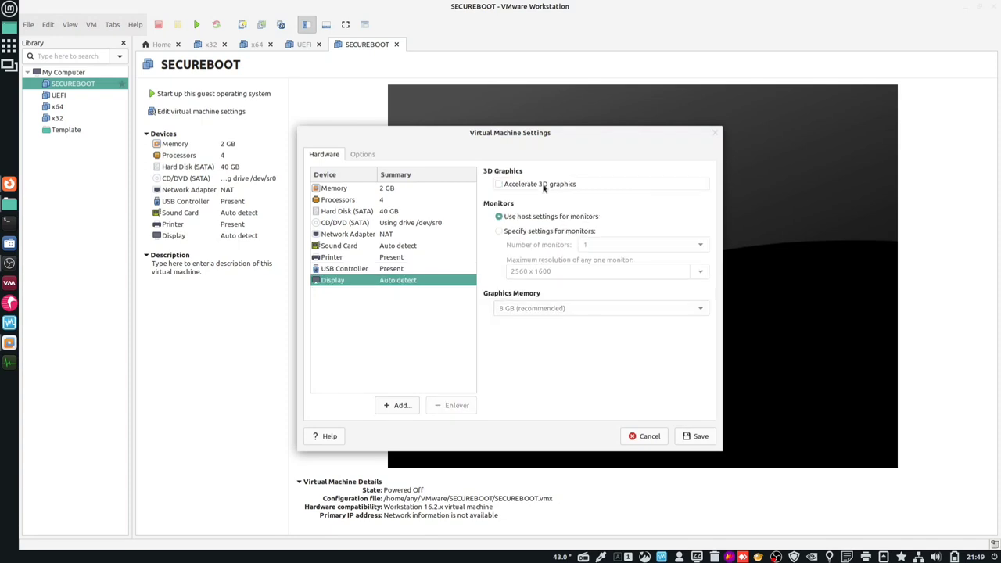
left_click(368, 157)
left_click(346, 200)
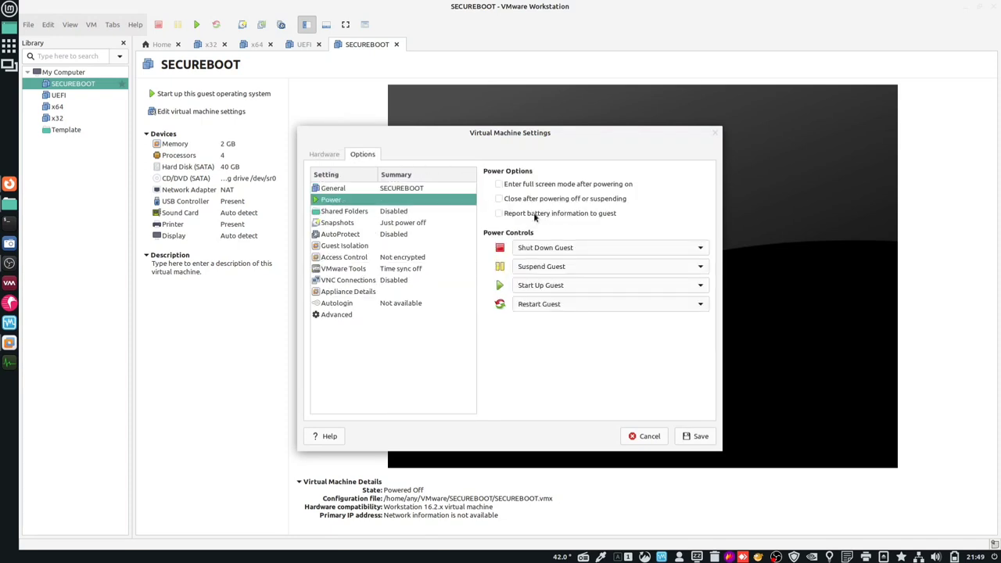
left_click(337, 269)
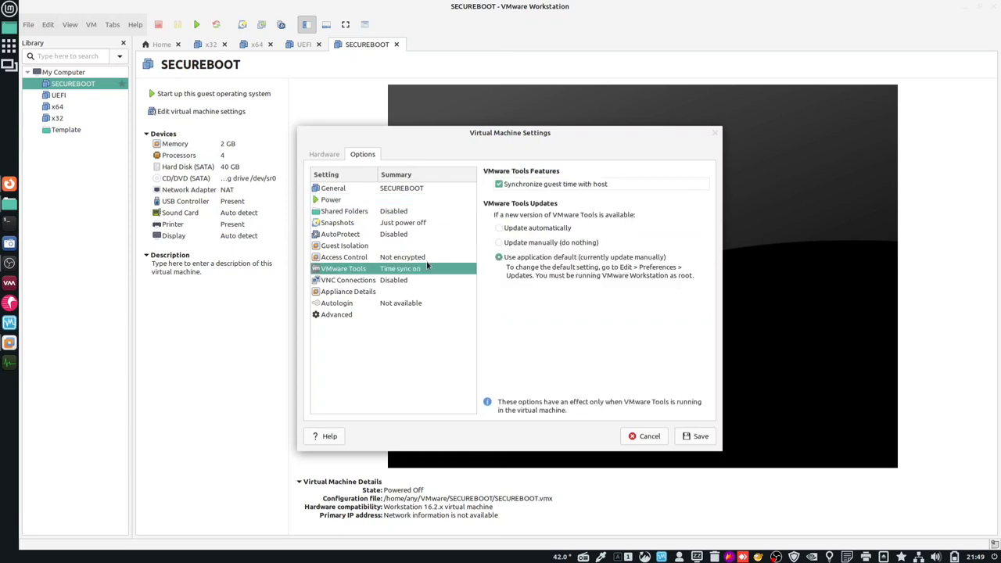
left_click(338, 316)
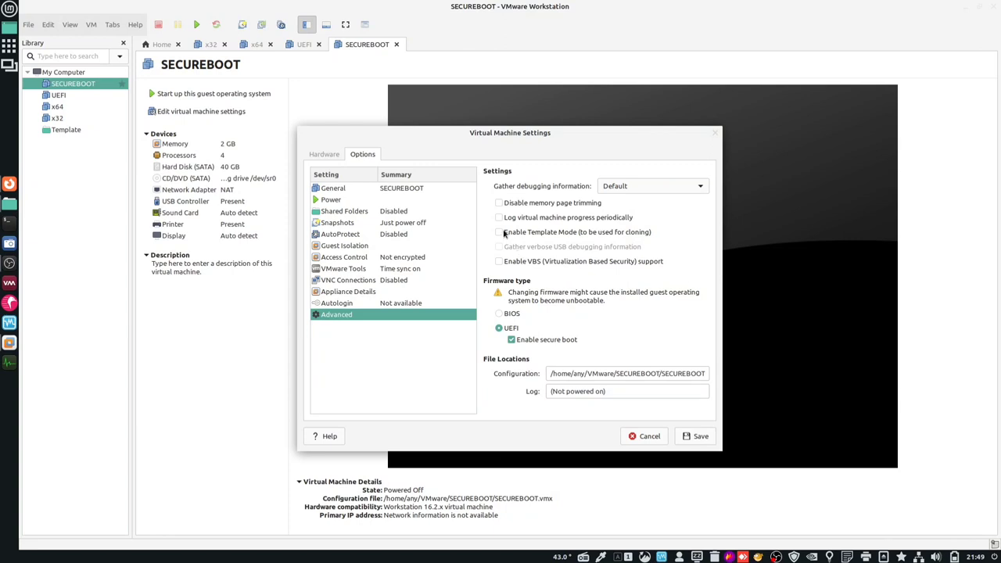
left_click(696, 438)
- Take a snapshot of SECUREBOOT named 'ok' and move SECUREBOOT and UEFI into the Template folder
left_click(243, 25)
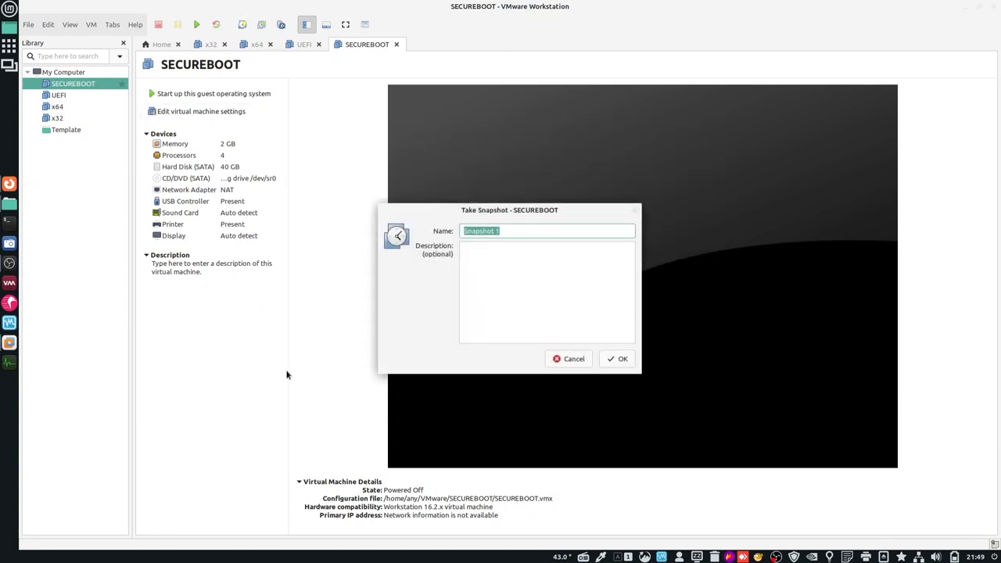
type("ok")
key("Return")
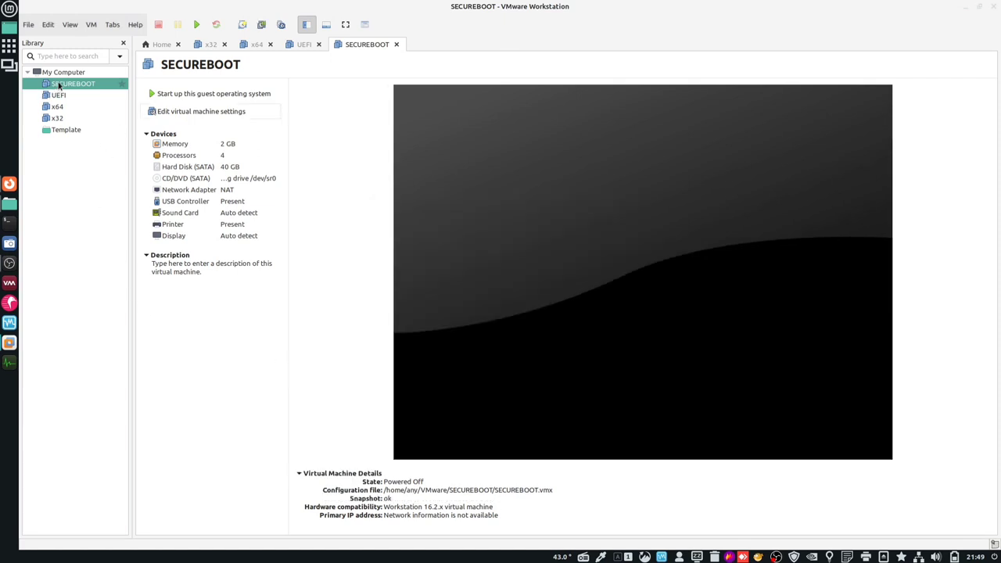
left_click_drag(59, 86, 70, 130)
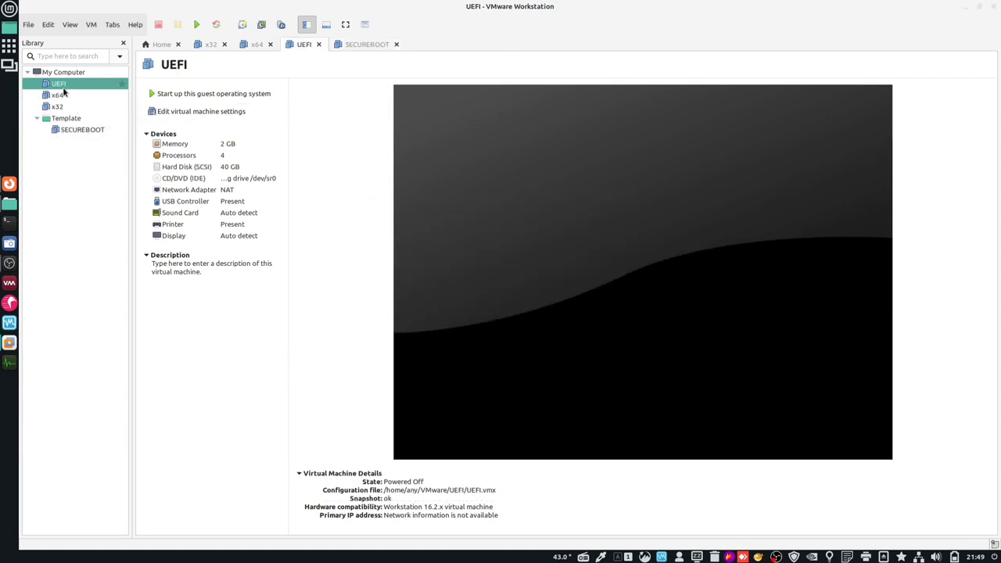
left_click_drag(60, 86, 89, 93)
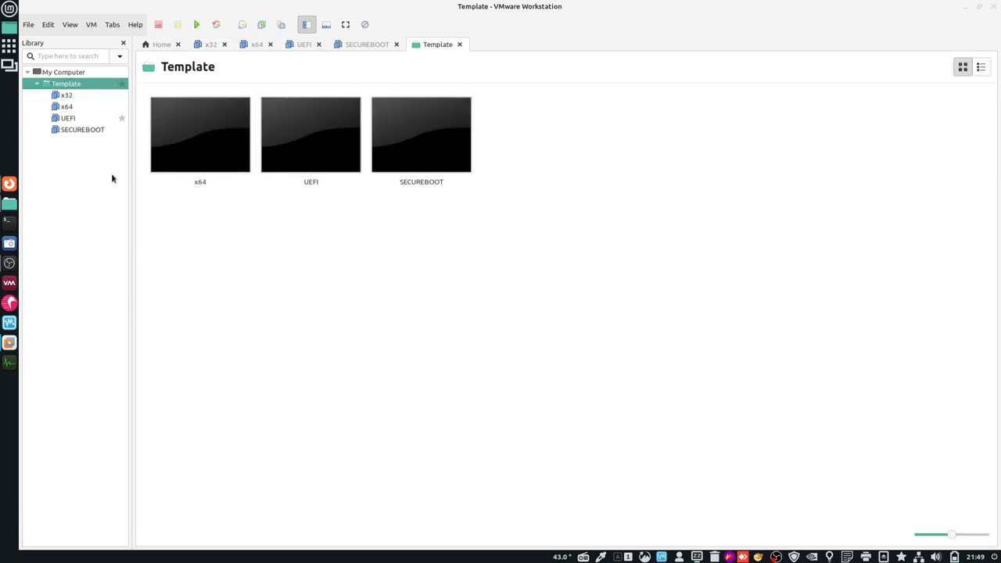
- Close the Template, SECUREBOOT, UEFI, x64 and x32 tabs, leaving only Home
left_click(460, 44)
left_click(396, 44)
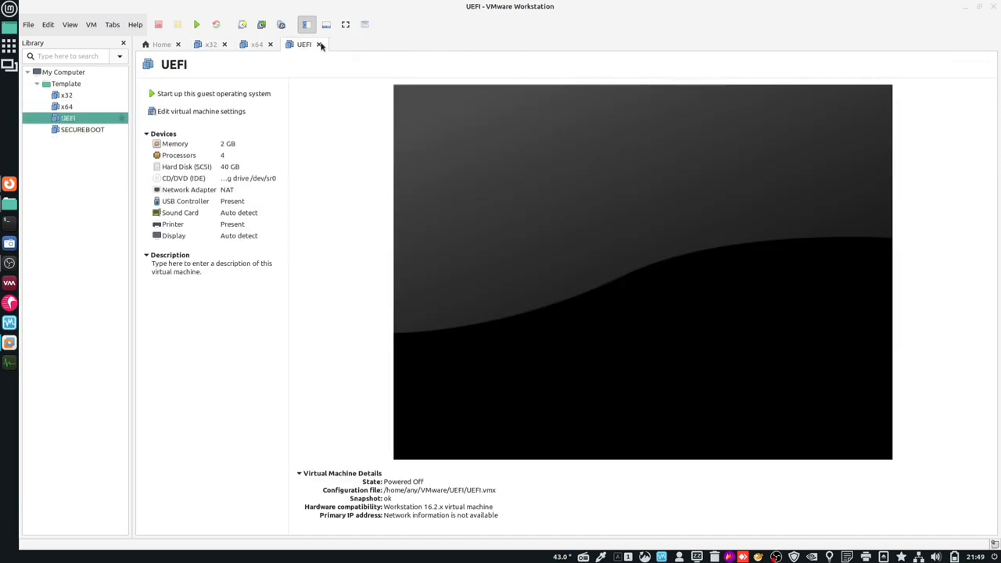
left_click(318, 44)
left_click(270, 46)
left_click(224, 46)
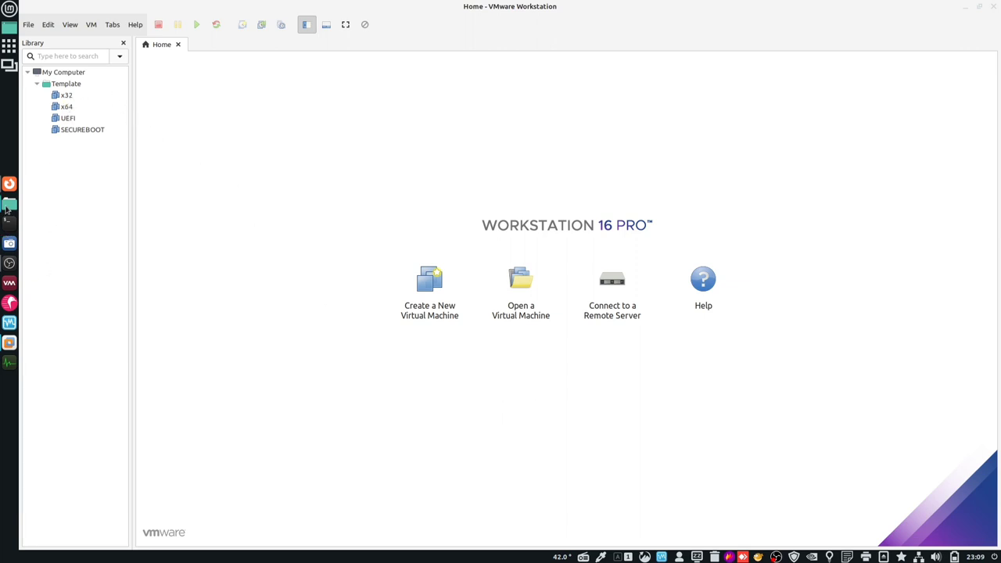
- Start a linked clone of the x32 machine from its current state
left_click(9, 204)
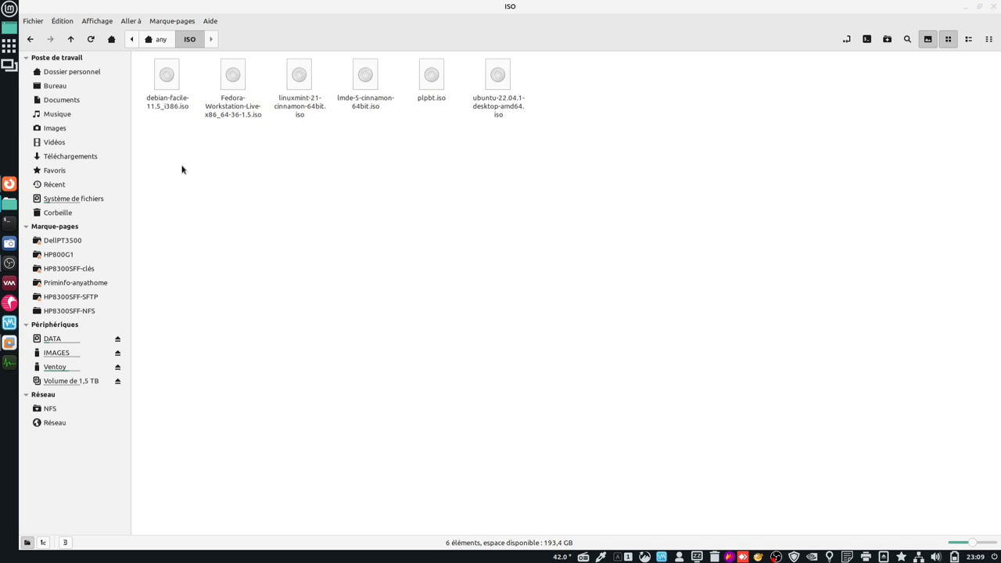
left_click(10, 342)
right_click(74, 95)
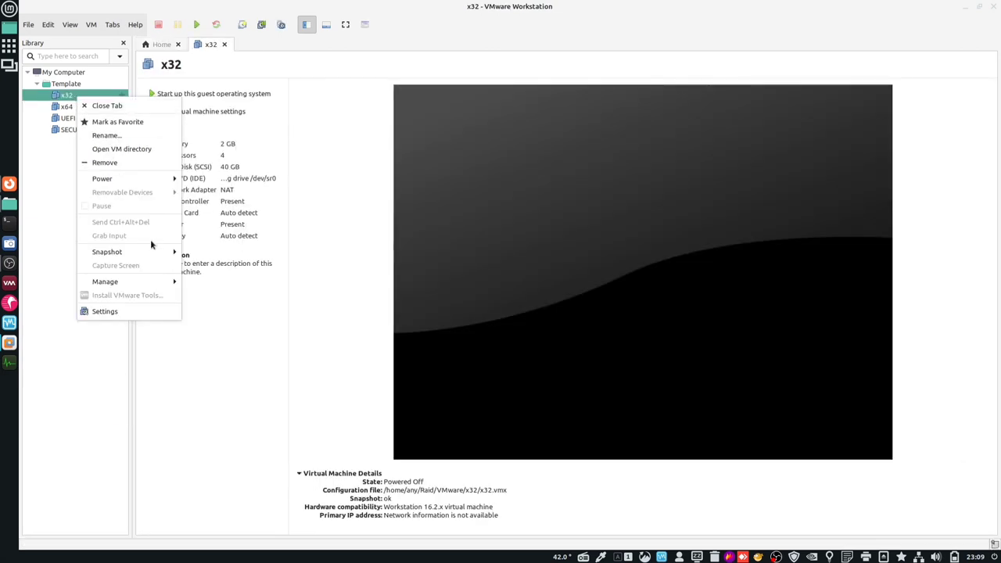
mouse_move(163, 282)
left_click(230, 295)
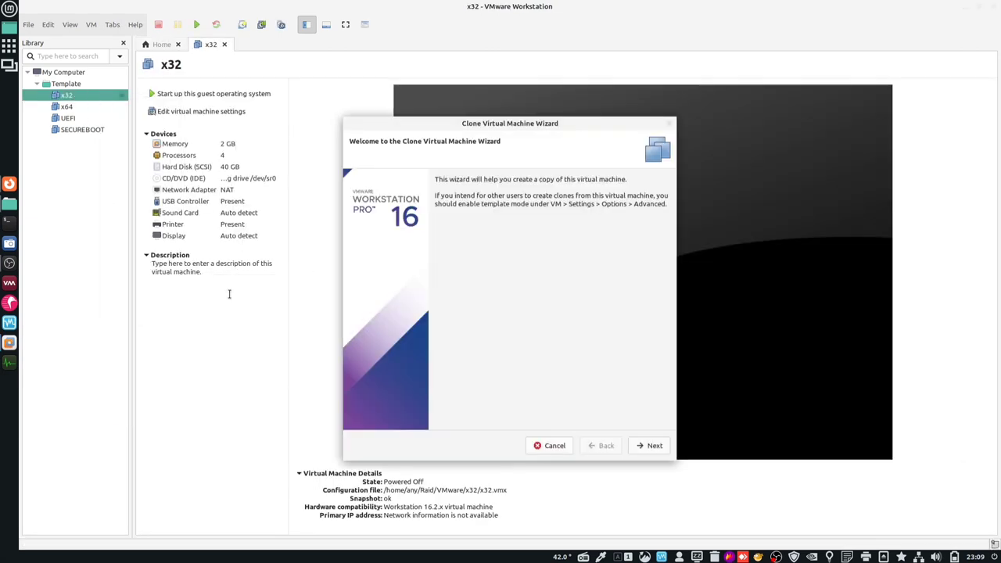
left_click(644, 444)
left_click(644, 443)
left_click(644, 444)
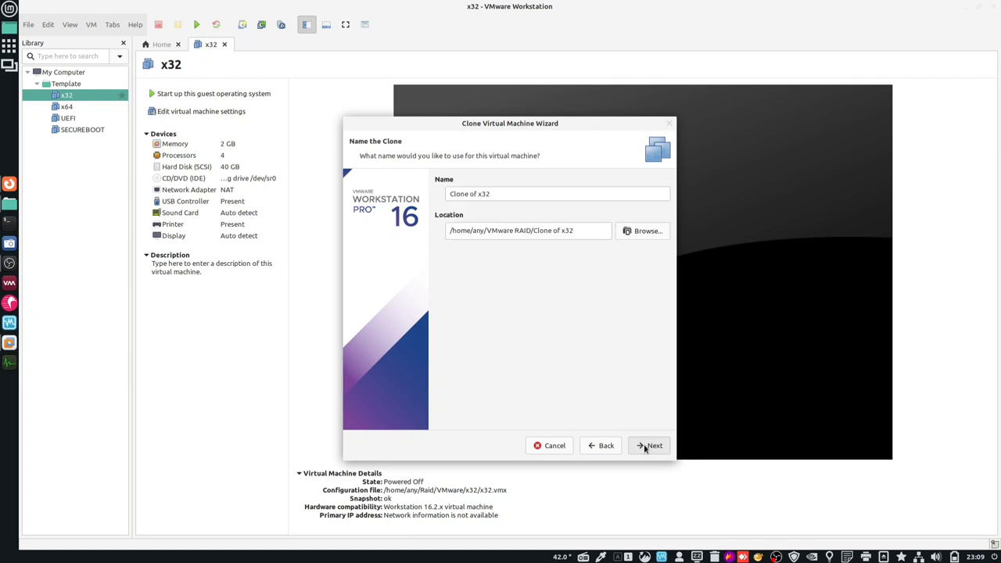
left_click(607, 445)
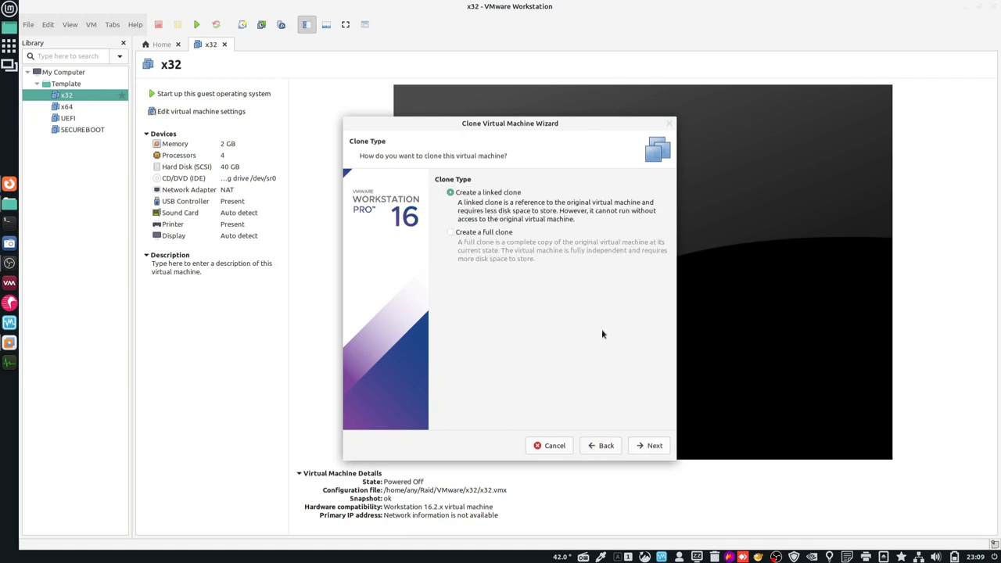
left_click(654, 445)
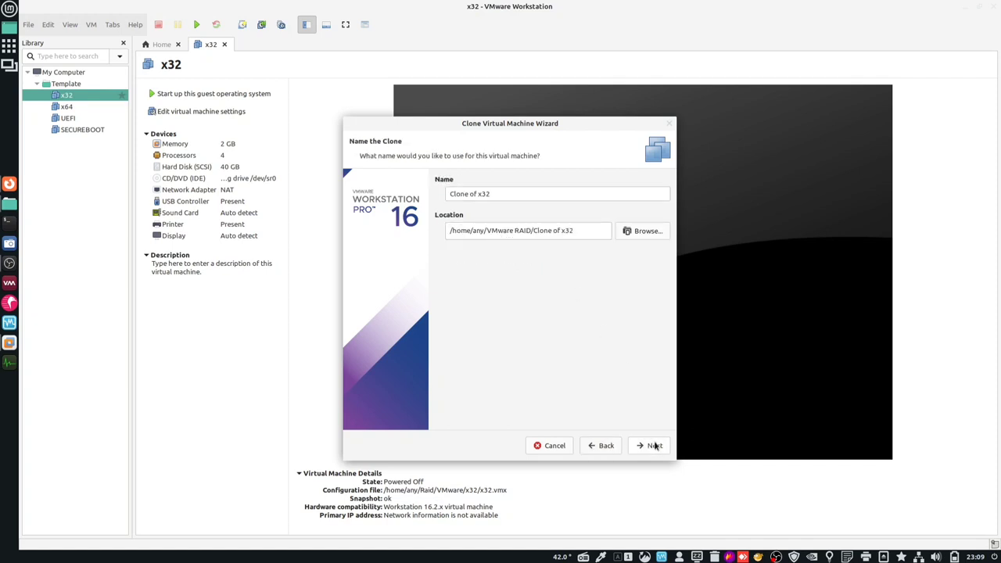
- Name the clone 'Debian Facile x32' and finish creating it
left_click(475, 194)
key("BackSpace")
key("BackSpace")
key("BackSpace")
key("BackSpace")
key("BackSpace")
key("BackSpace")
key("BackSpace")
key("BackSpace")
key("BackSpace")
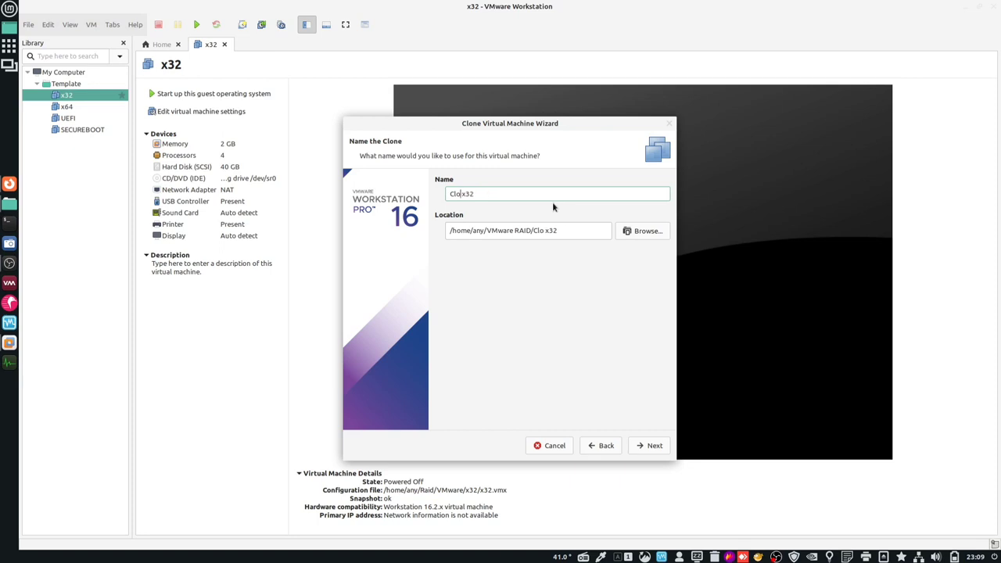
type("Debian Facile")
left_click(652, 446)
left_click(652, 446)
left_click(653, 445)
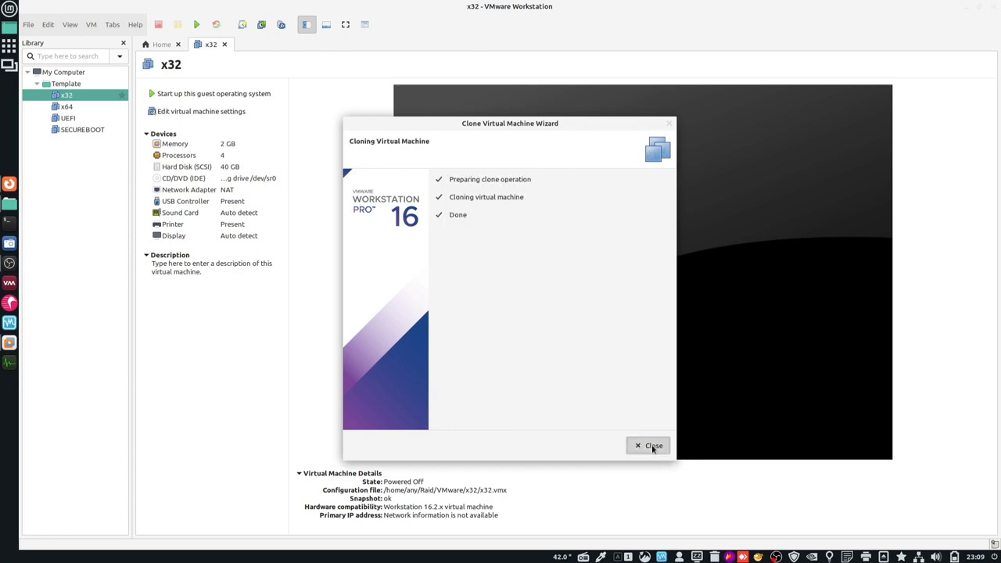
- Point Debian Facile x32's CD/DVD drive at debian-facile-11.5_i386.iso from the ISO folder and save
double_click(253, 179)
left_click(535, 270)
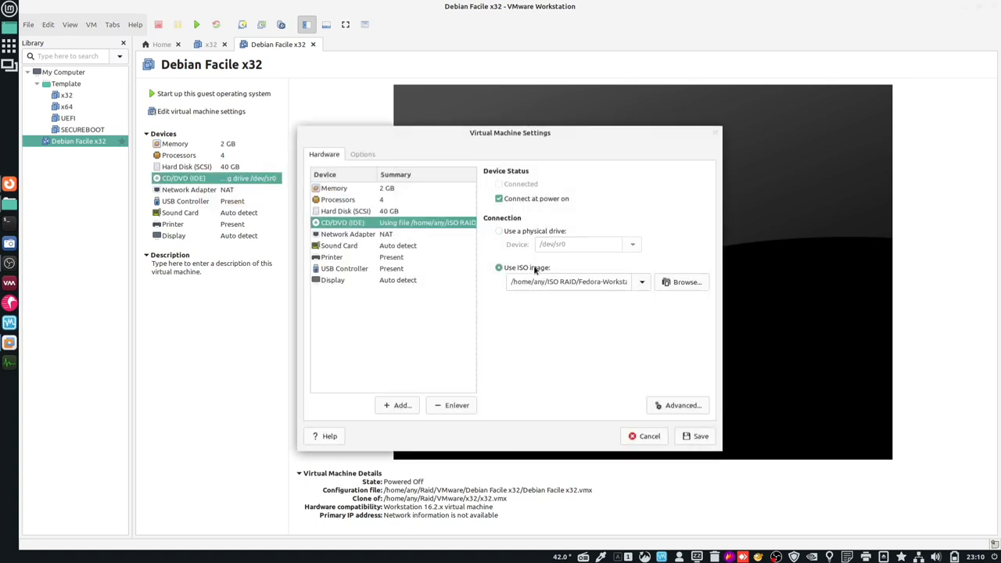
left_click(678, 283)
left_click(350, 107)
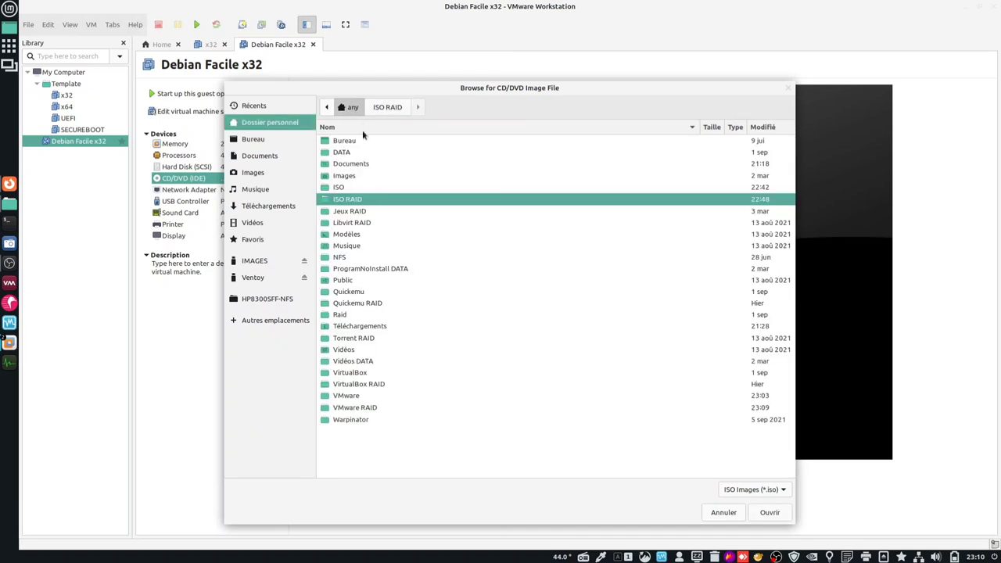
double_click(356, 188)
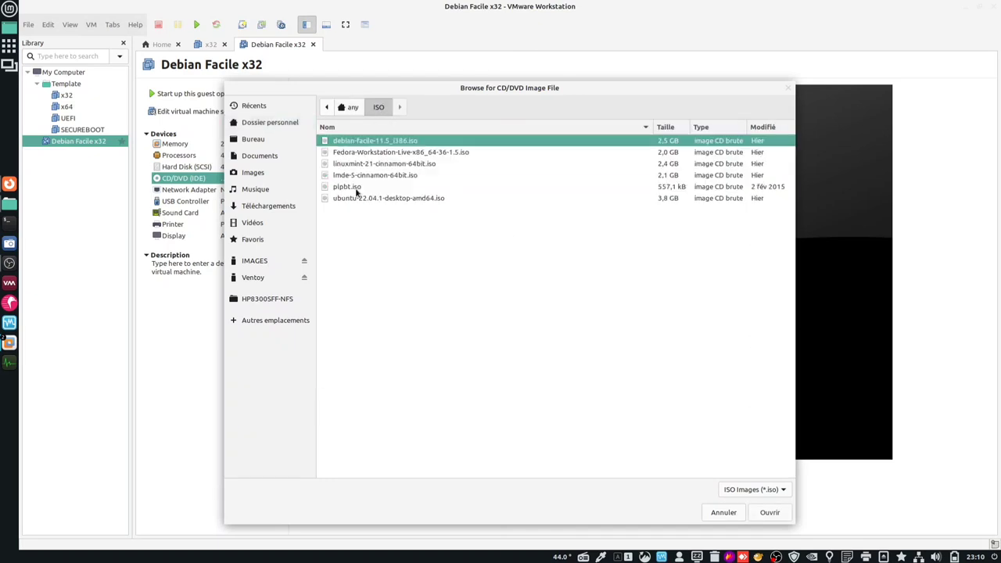
left_click(375, 145)
double_click(375, 143)
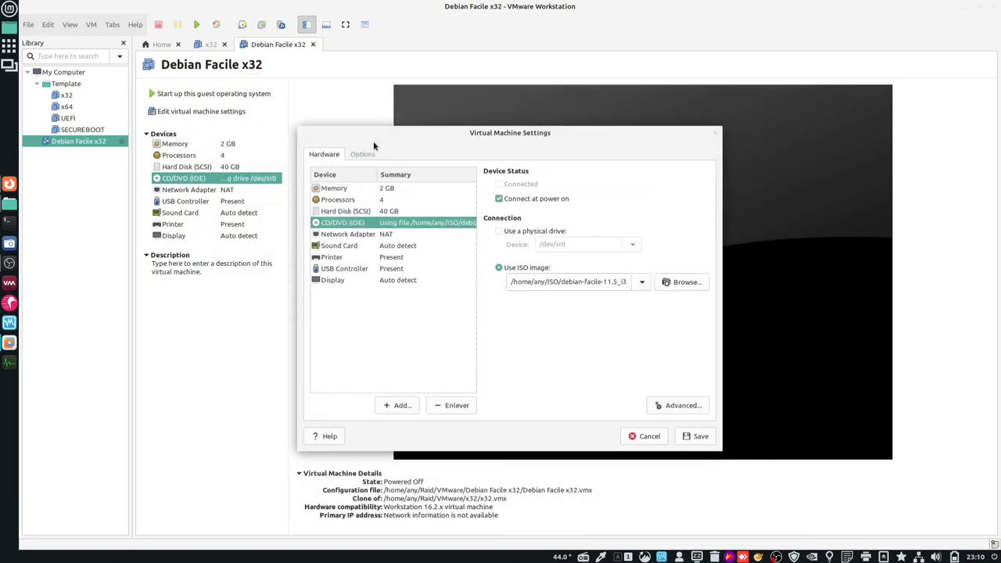
left_click(705, 440)
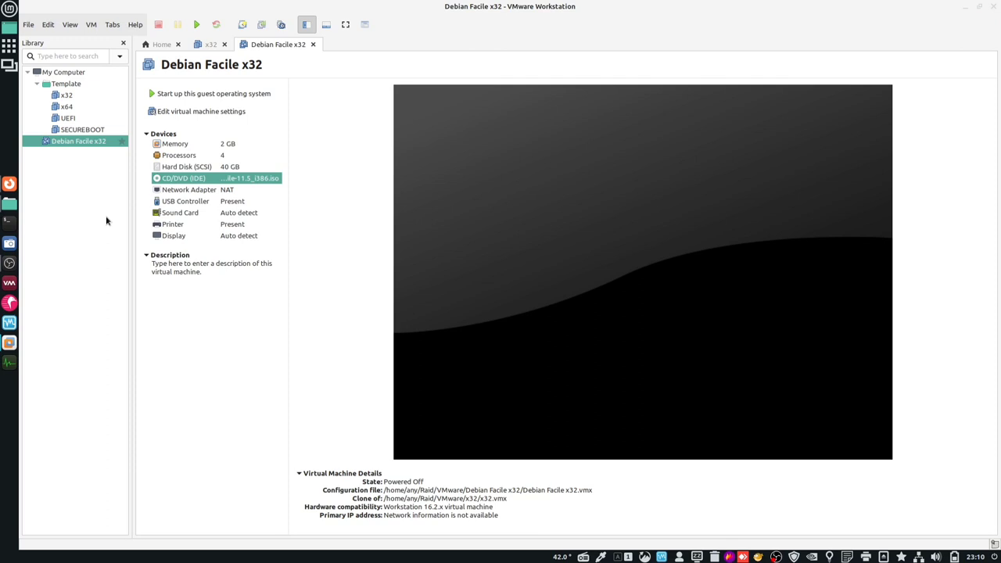
- Create a linked clone of x64 named 'LMDE x64'
left_click(67, 106)
right_click(66, 107)
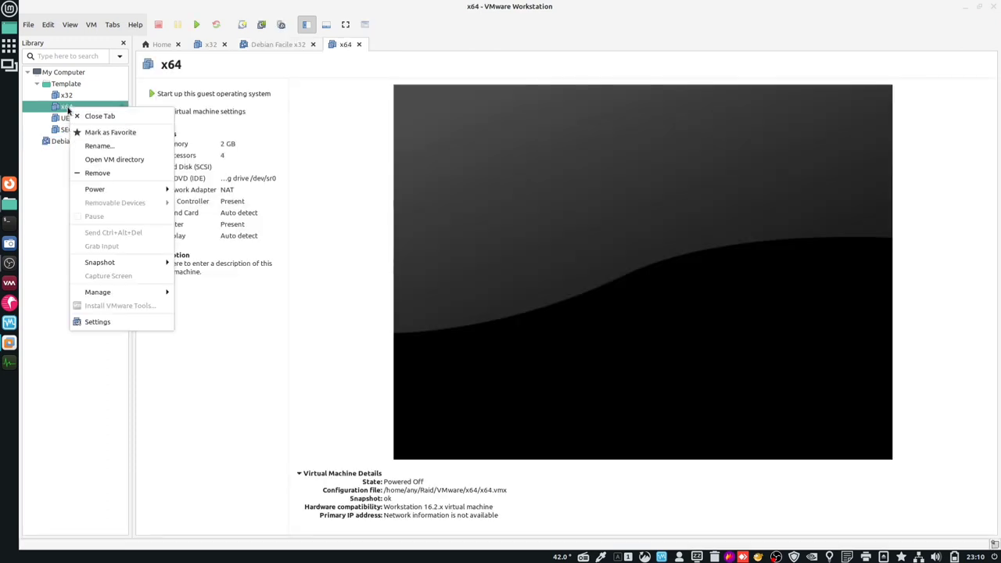
mouse_move(130, 294)
left_click(234, 308)
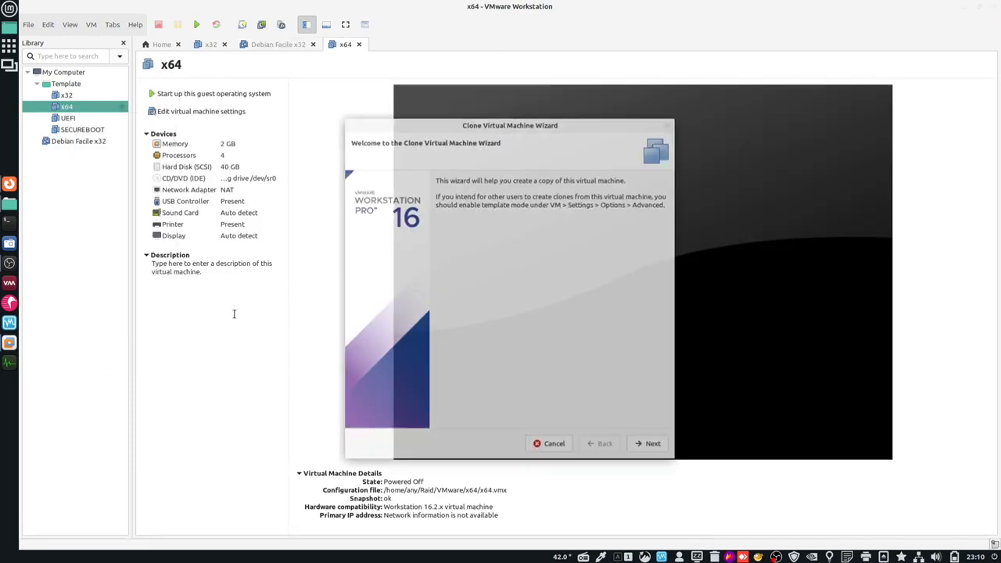
left_click(658, 444)
left_click(649, 445)
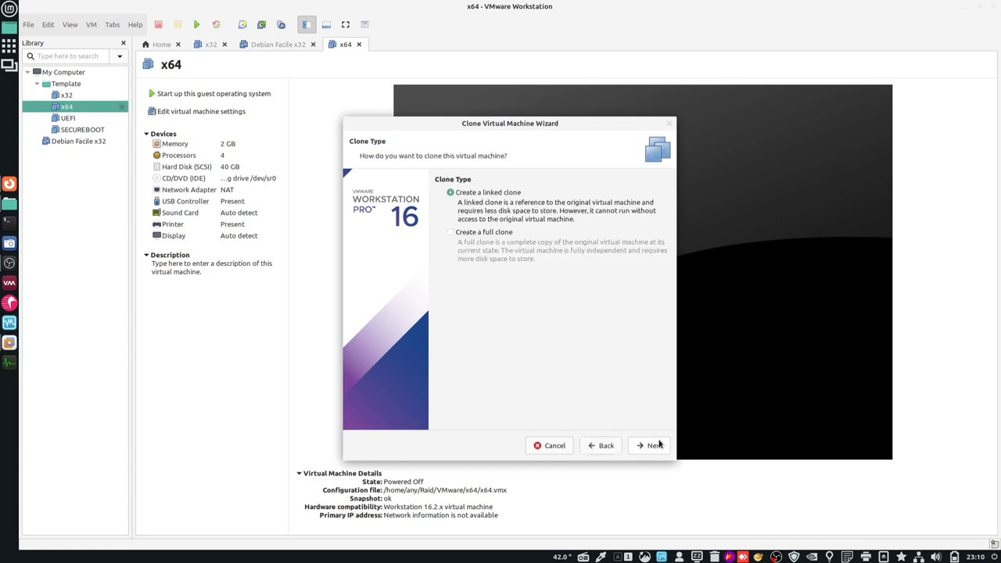
left_click(649, 445)
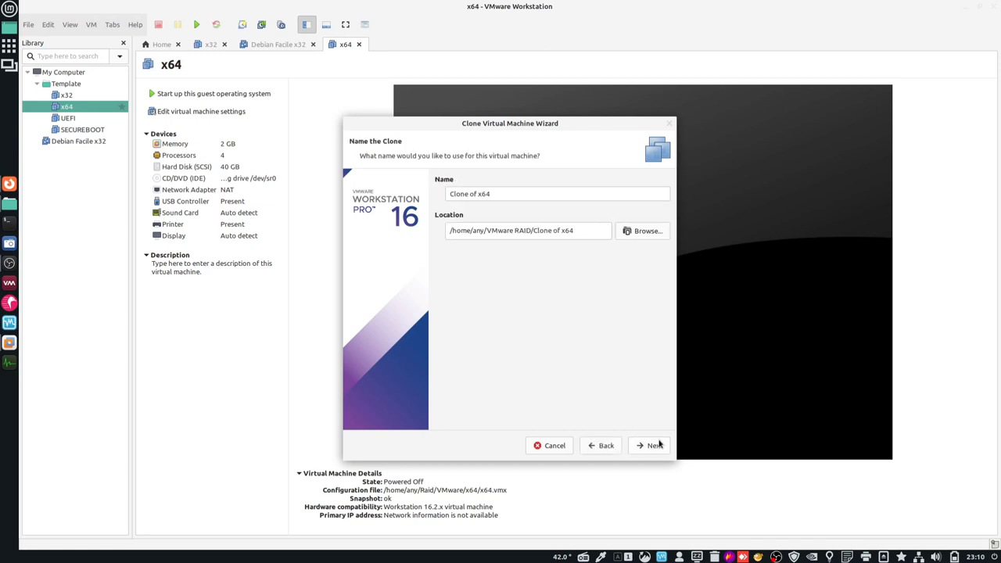
left_click(477, 193)
key("BackSpace")
key("BackSpace")
key("BackSpace")
key("BackSpace")
key("BackSpace")
key("BackSpace")
key("BackSpace")
key("BackSpace")
key("BackSpace")
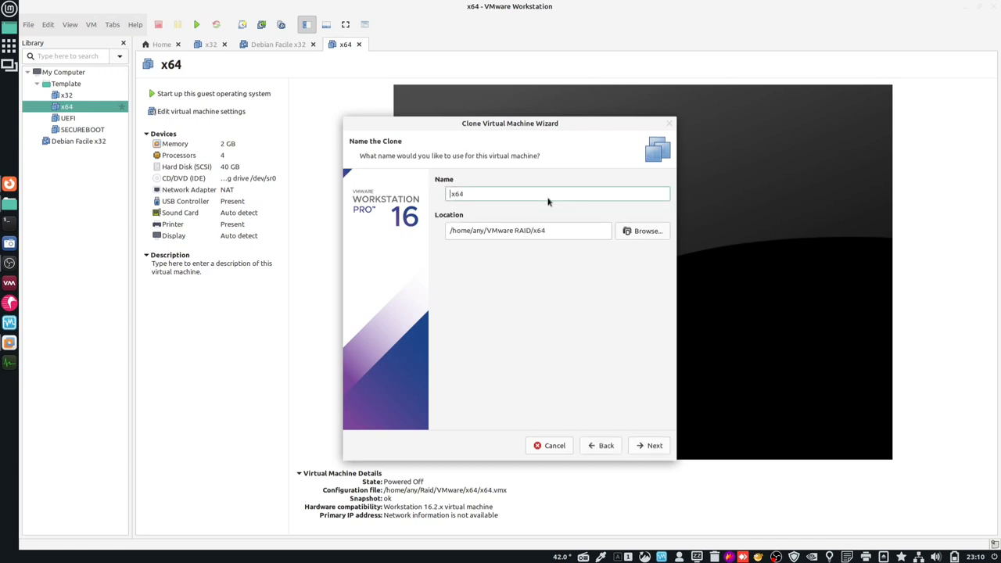
type("LMDE")
left_click(657, 445)
left_click(652, 445)
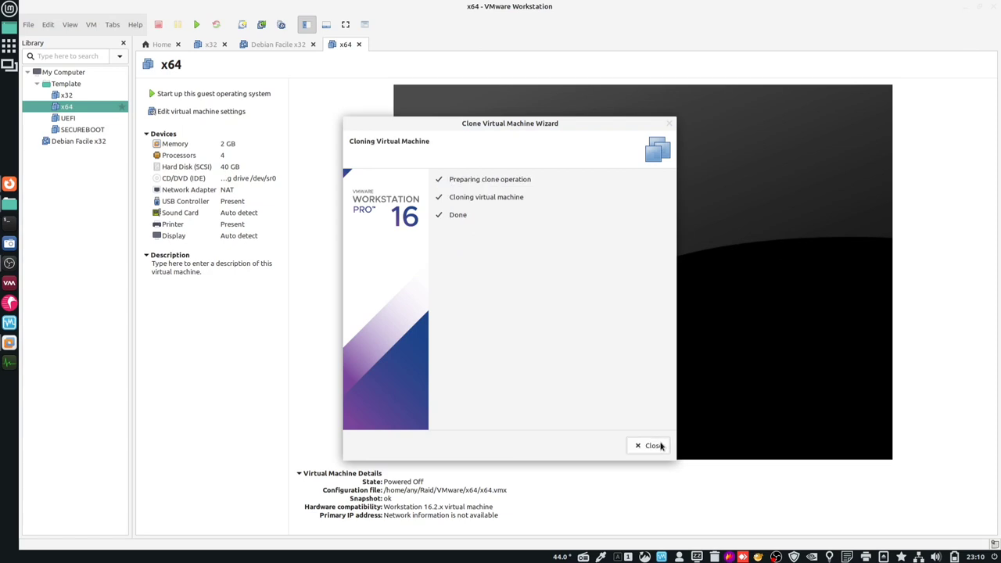
left_click(652, 445)
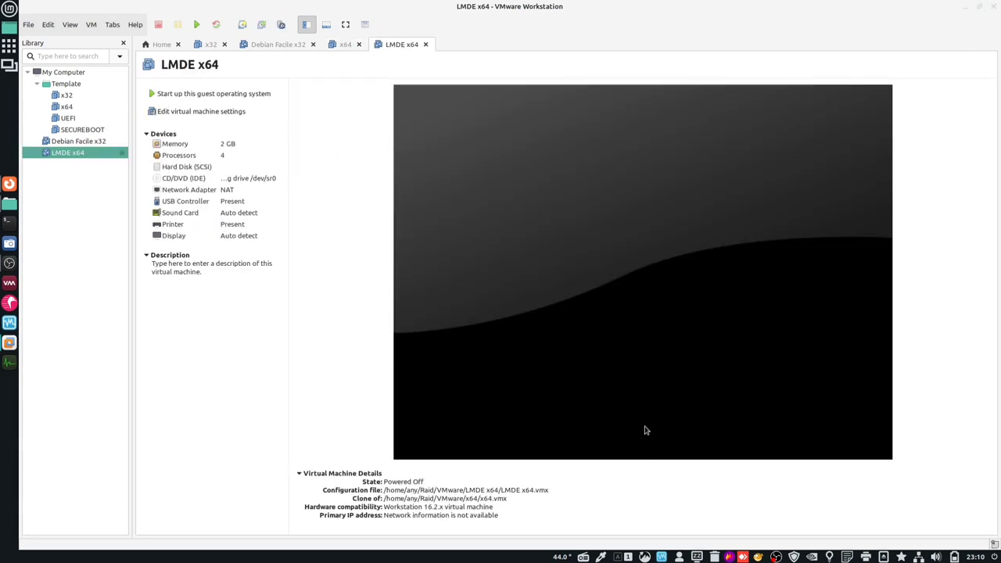
- Load lmde-5-cinnamon-64bit.iso into the LMDE x64 CD/DVD drive and save the setting
double_click(256, 180)
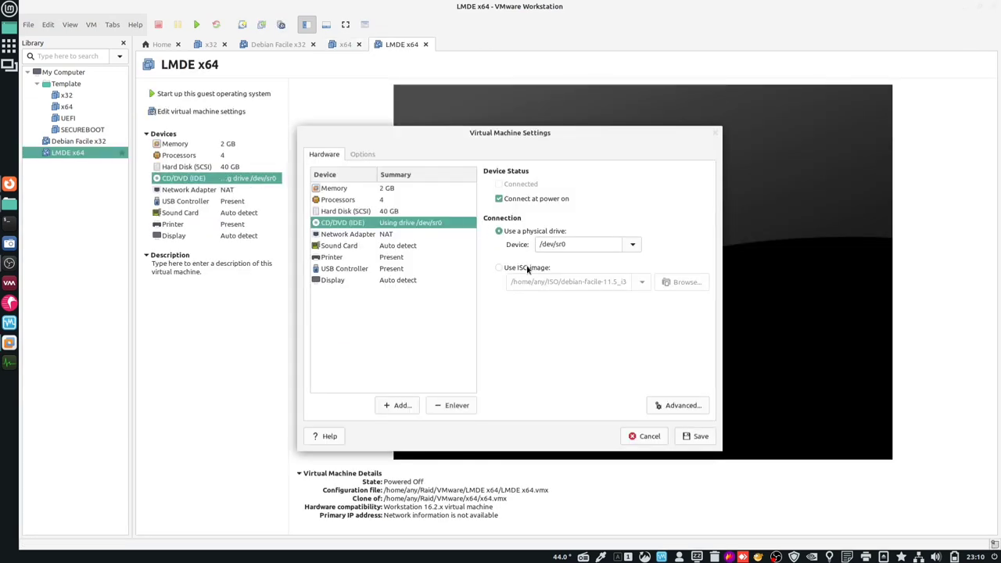
left_click(528, 269)
left_click(681, 282)
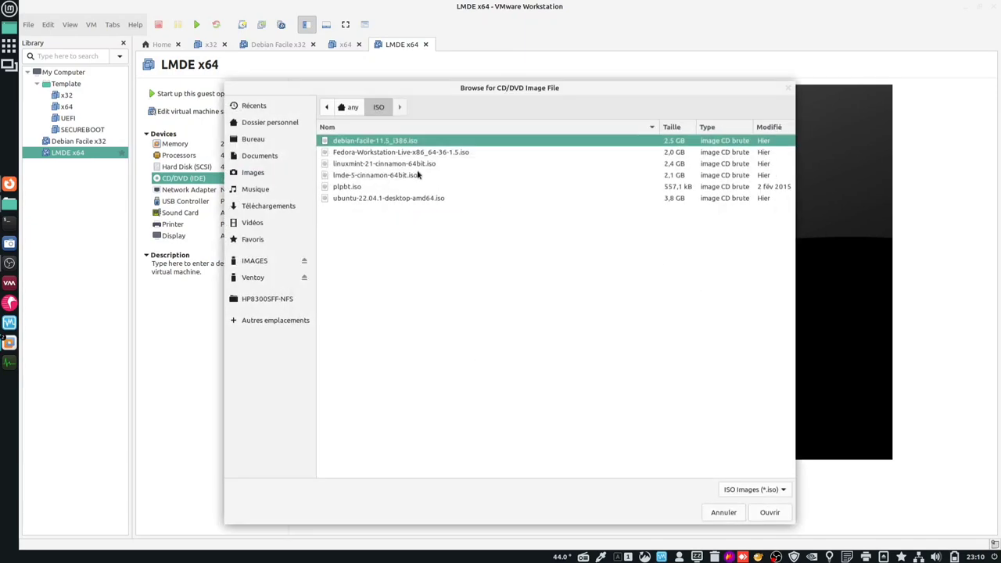
double_click(380, 174)
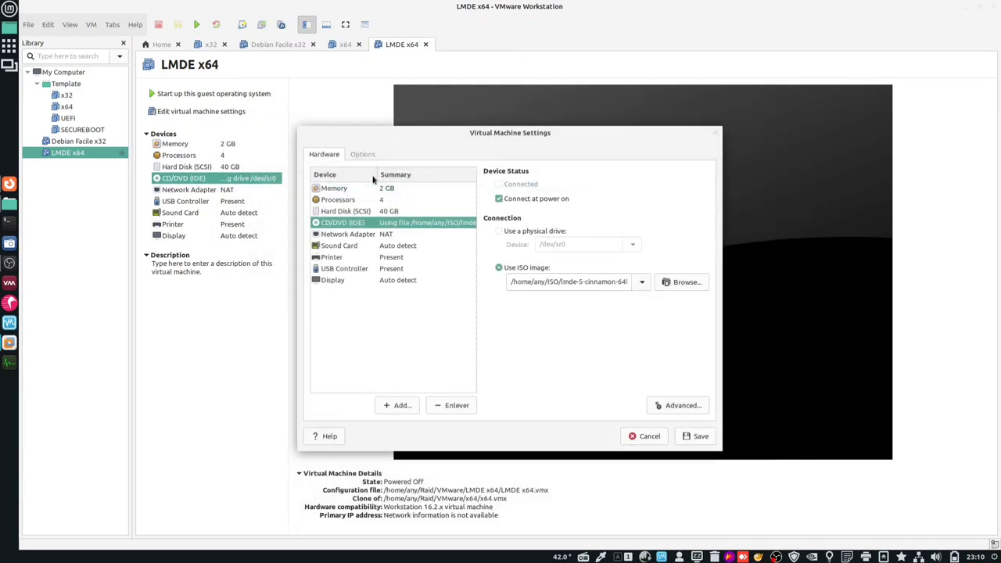
left_click(697, 435)
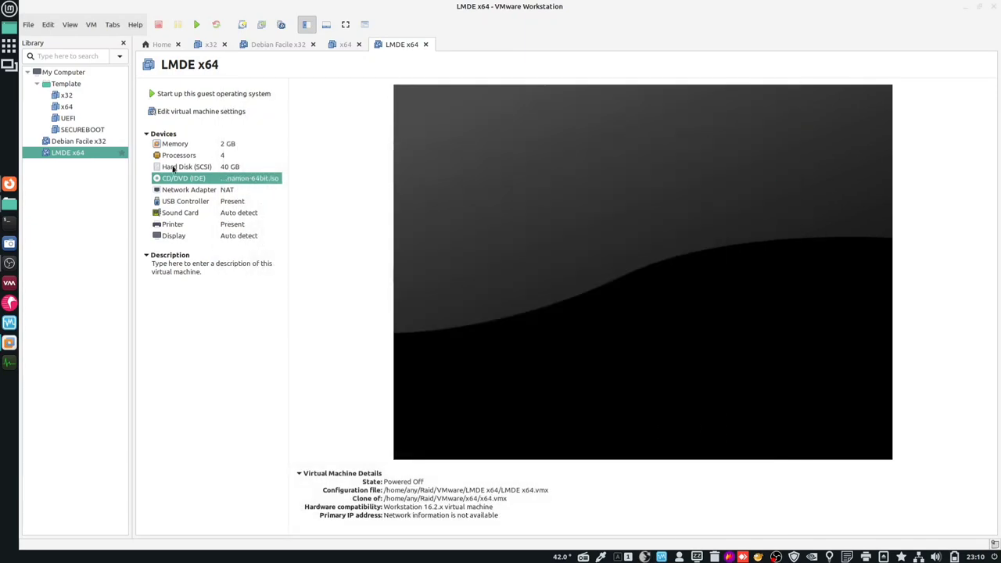
- Start a linked clone of the UEFI template from its existing snapshot
left_click(87, 118)
right_click(86, 118)
mouse_move(161, 304)
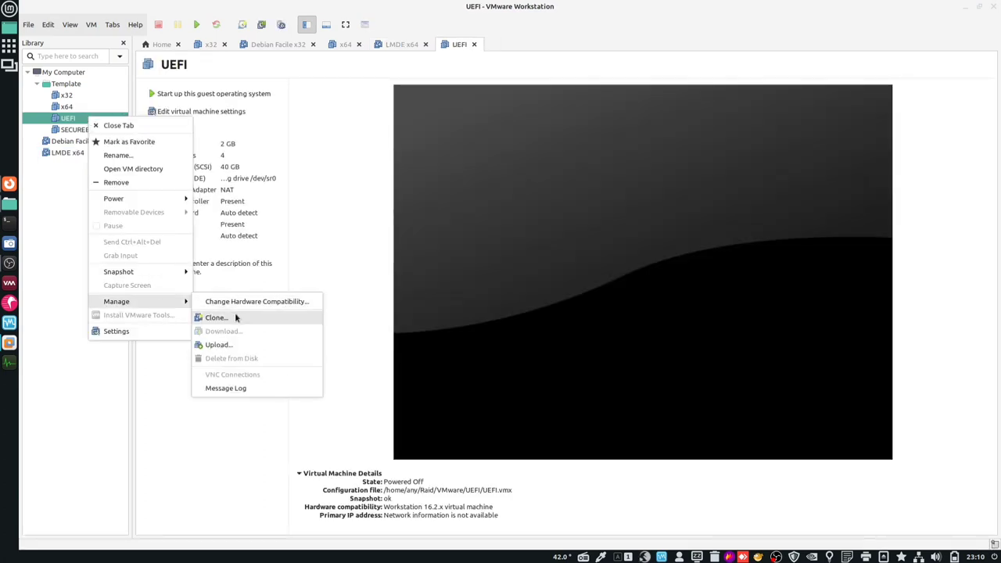
left_click(238, 315)
left_click(664, 445)
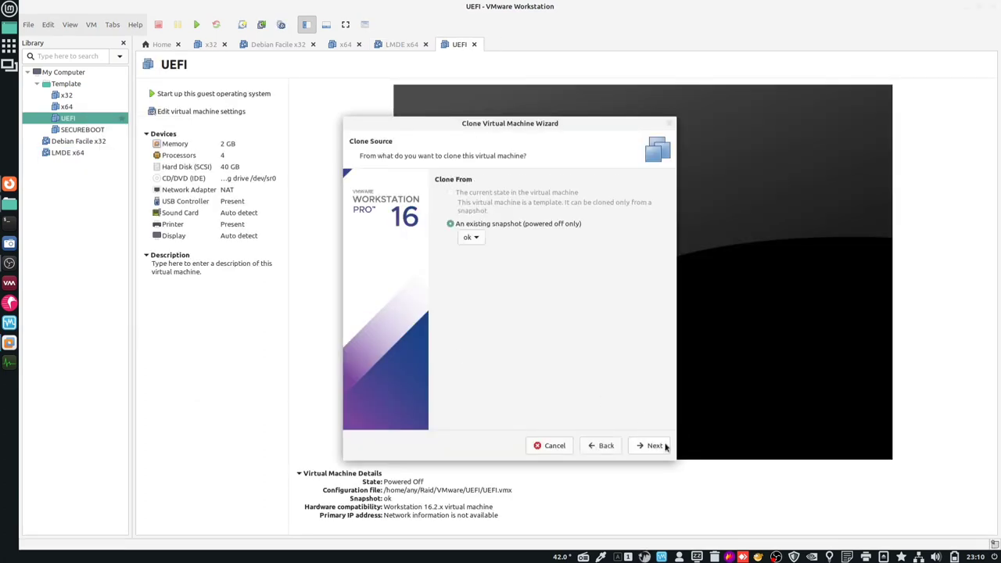
left_click(664, 445)
left_click(664, 445)
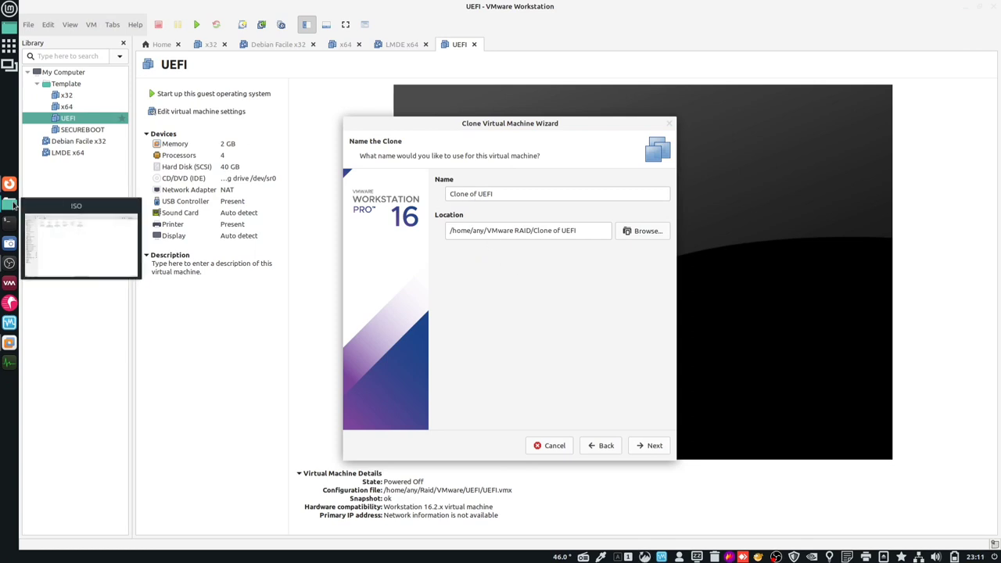
left_click(10, 204)
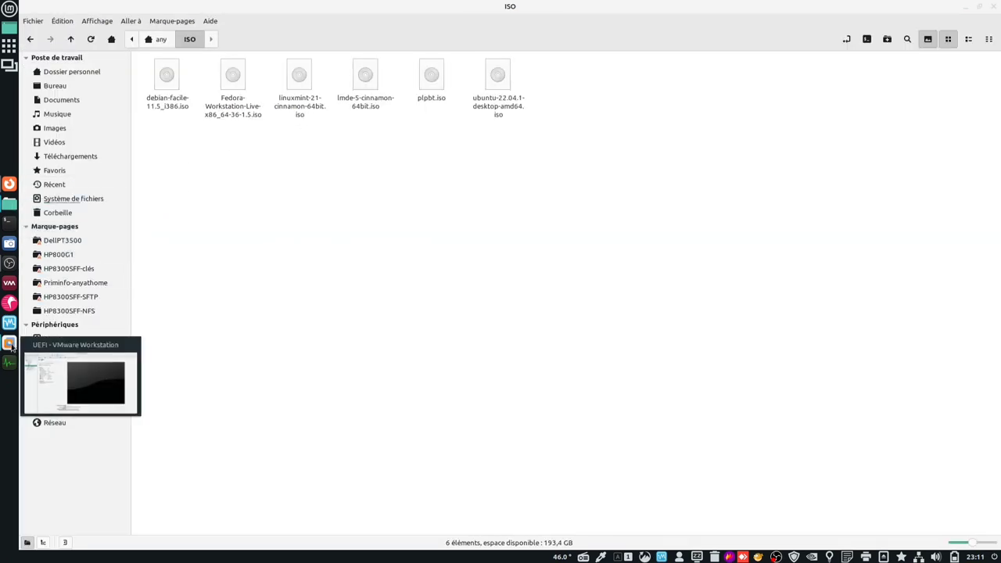
left_click(9, 341)
- Name the clone 'Mint UEFI' and finish creating it
left_click(477, 194)
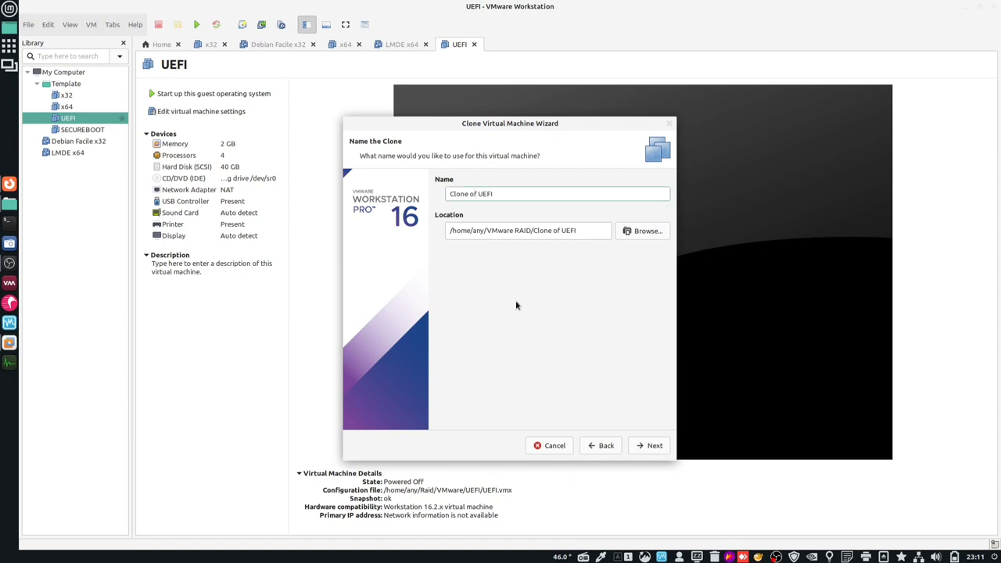
key("BackSpace")
key("BackSpace")
key("BackSpace")
key("BackSpace")
key("BackSpace")
key("BackSpace")
key("BackSpace")
key("BackSpace")
key("BackSpace")
type("Mint")
left_click(639, 446)
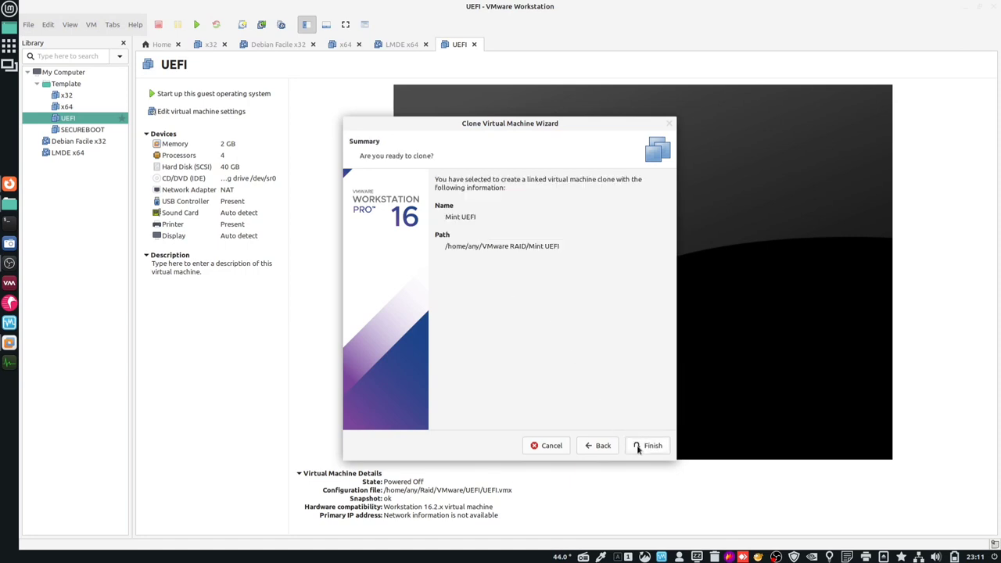
left_click(639, 448)
left_click(649, 446)
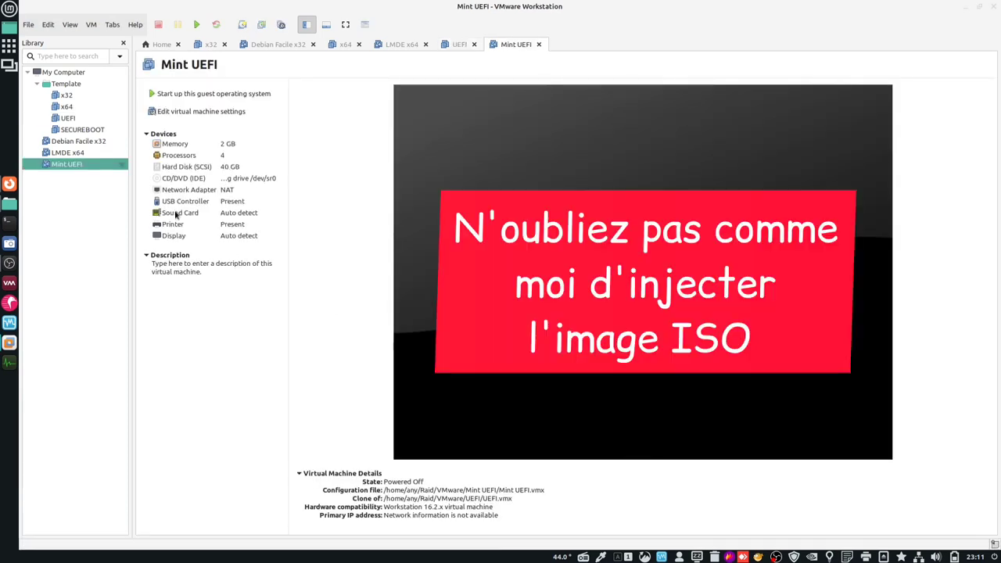
- Start a linked clone of the SECUREBOOT template from its existing snapshot
left_click(77, 130)
right_click(78, 129)
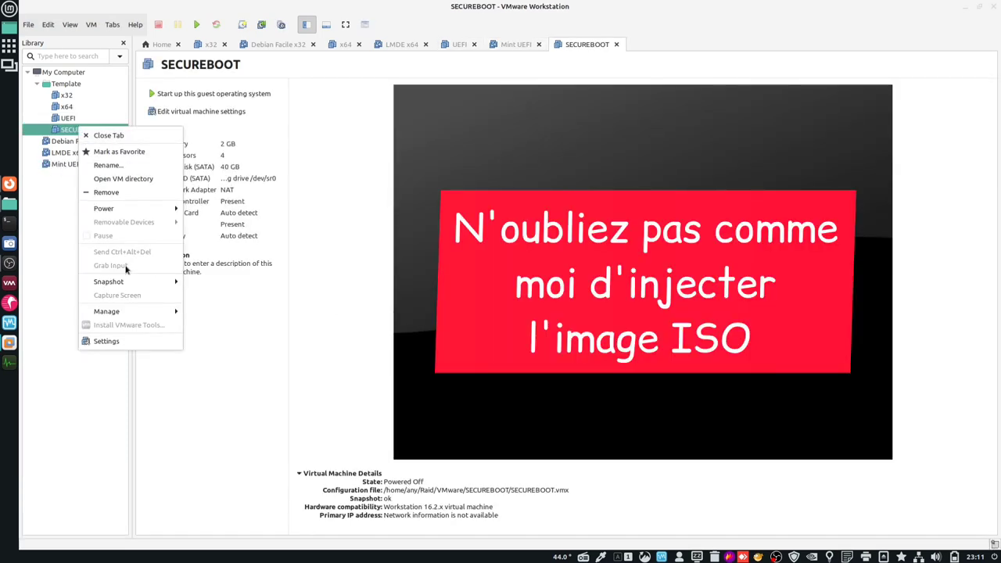
mouse_move(147, 315)
left_click(222, 331)
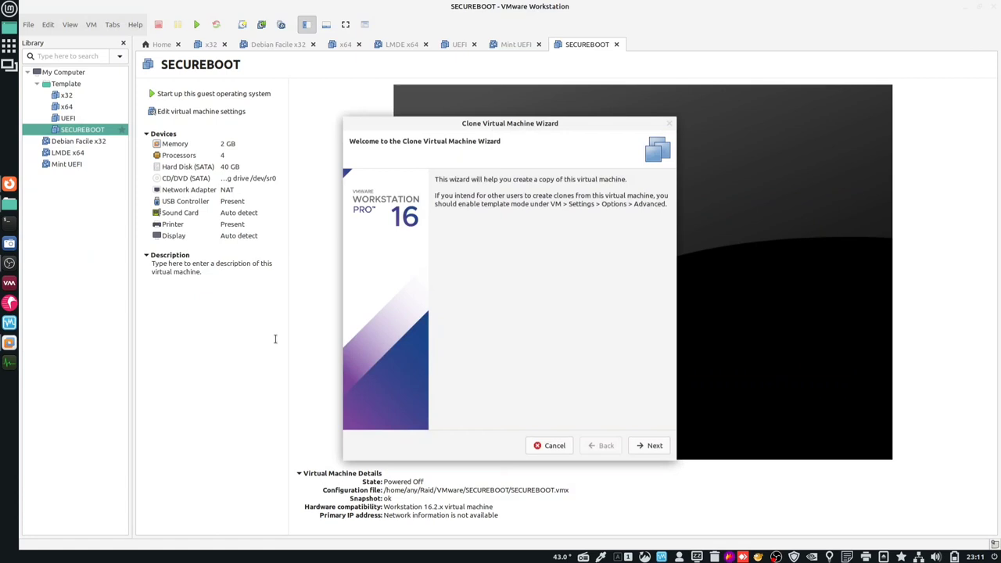
left_click(650, 444)
left_click(651, 446)
left_click(652, 446)
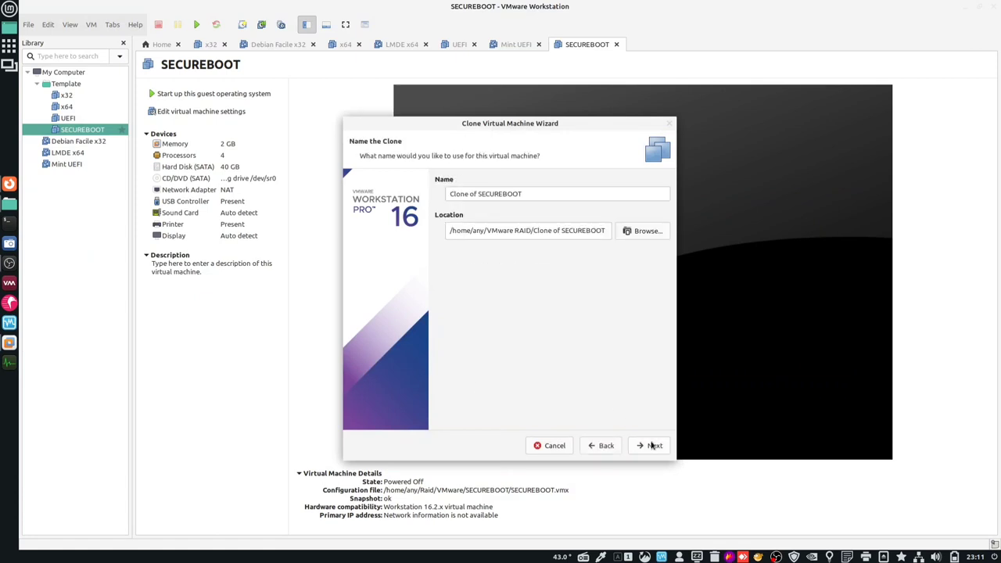
- Name the clone 'Ubuntu SECUREBOOT' and finish creating it
left_click(475, 194)
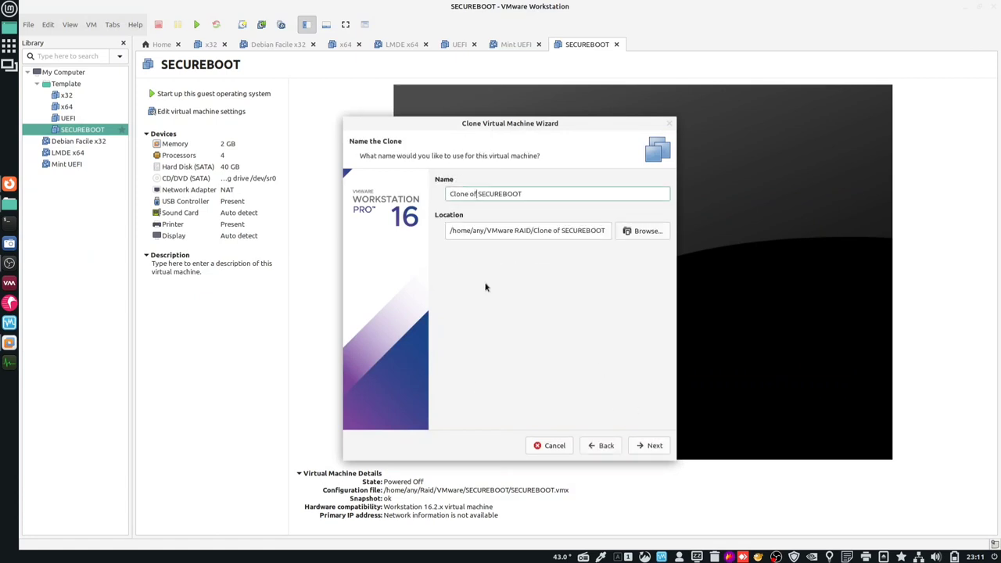
key("BackSpace")
key("BackSpace")
key("BackSpace")
key("BackSpace")
key("BackSpace")
key("BackSpace")
key("BackSpace")
key("BackSpace")
key("BackSpace")
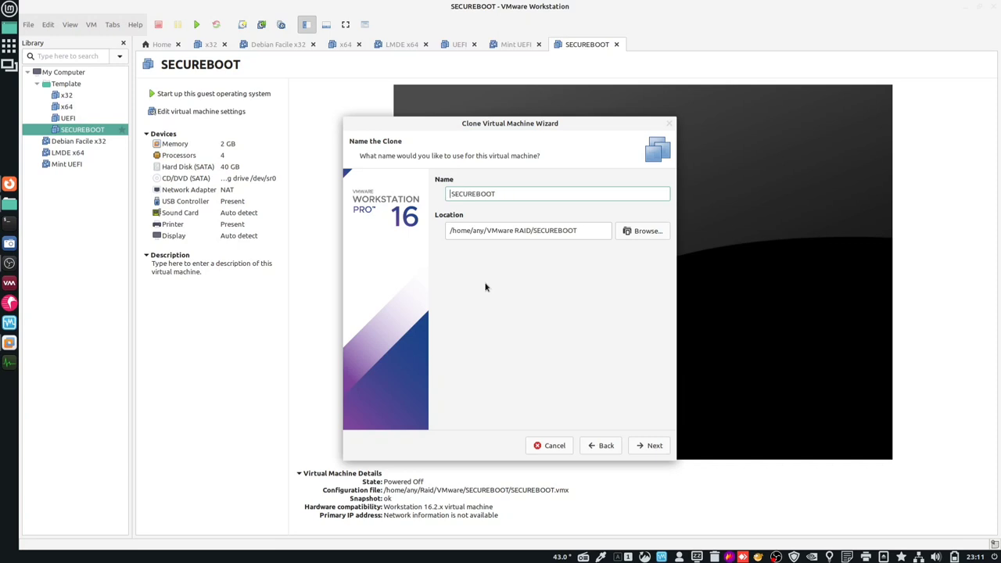
type("Ubuntu")
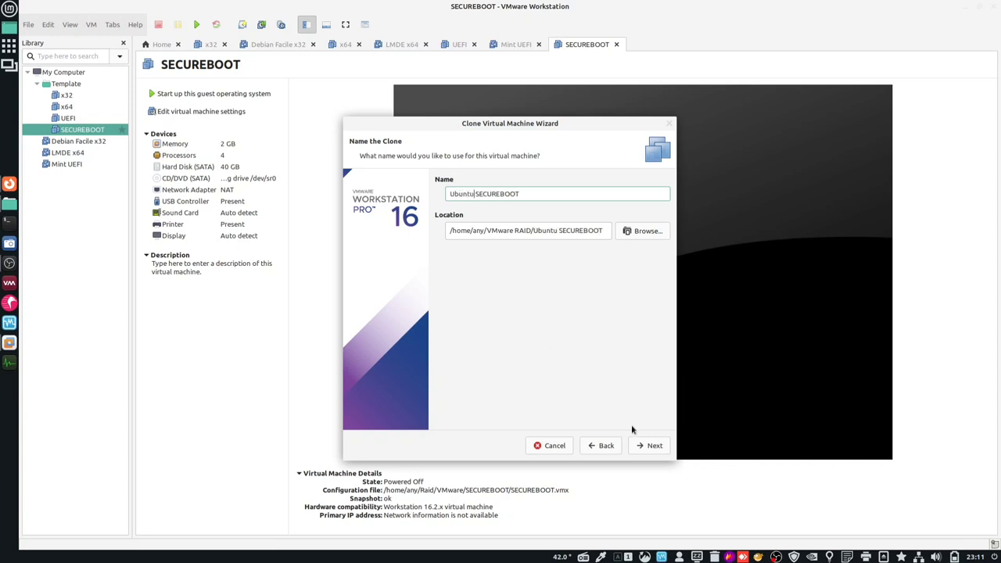
left_click(652, 445)
left_click(652, 448)
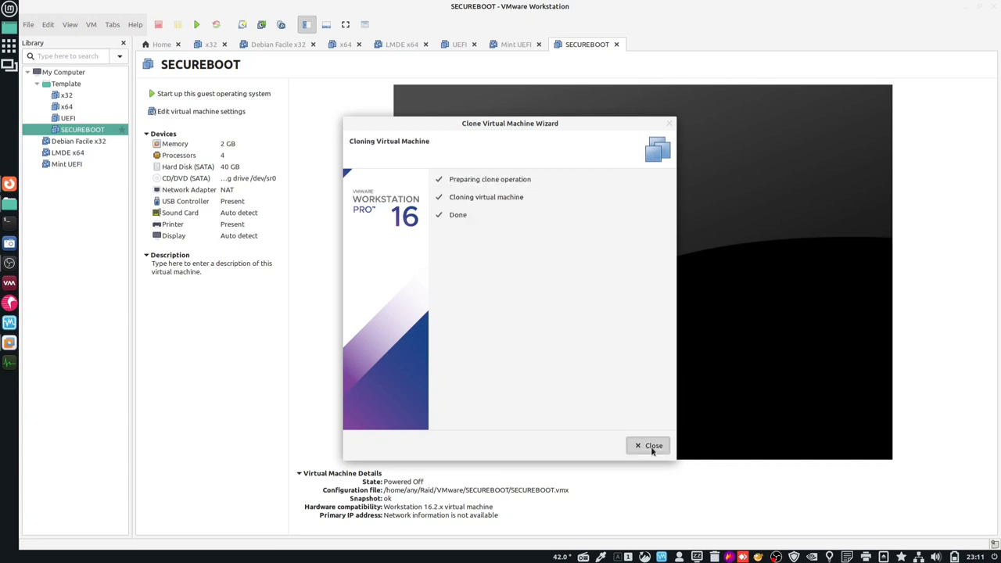
left_click(650, 445)
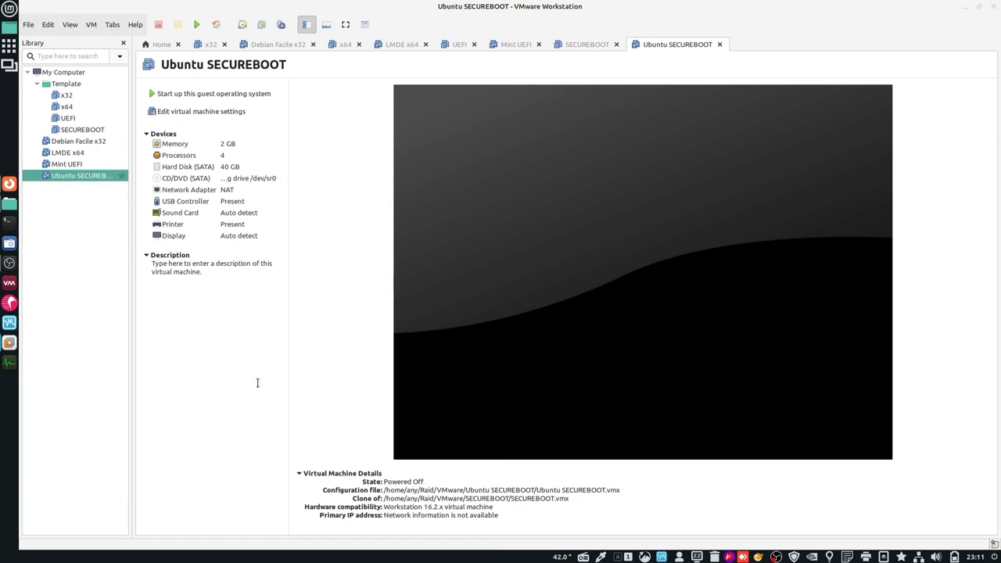
- Create a linked clone of SECUREBOOT named 'Fedora SECUREBOOT'
right_click(72, 131)
mouse_move(129, 319)
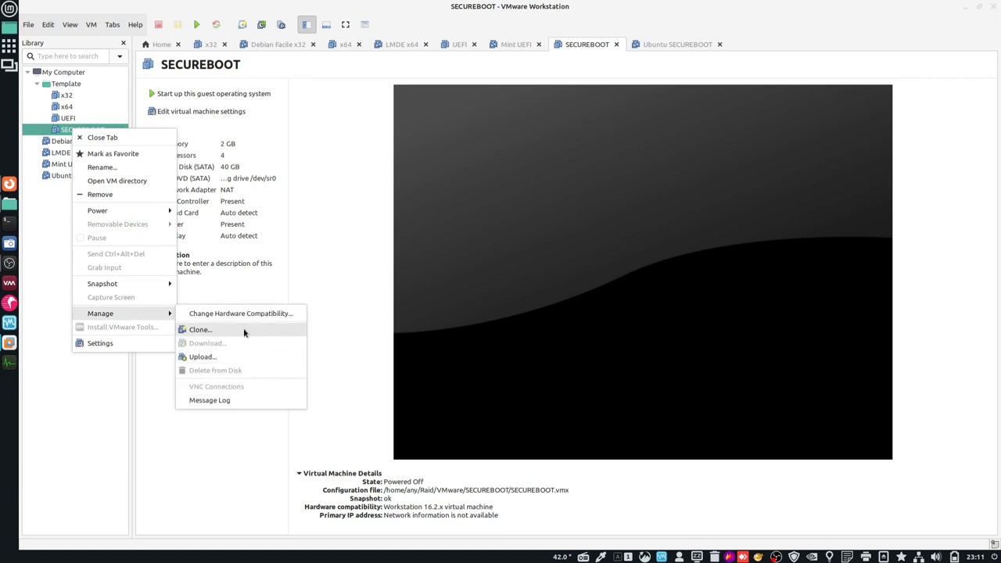
left_click(243, 328)
left_click(654, 446)
left_click(654, 446)
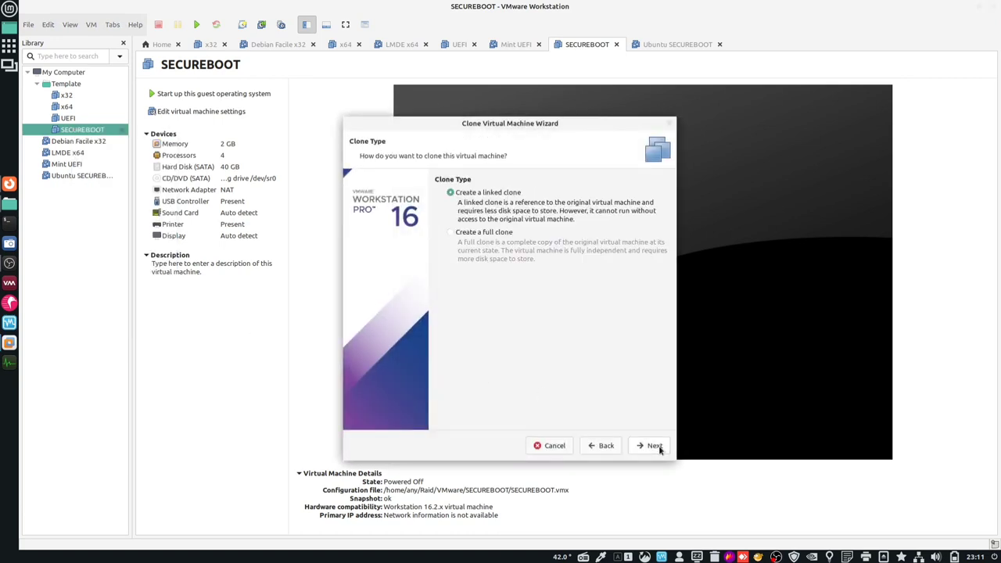
left_click(653, 445)
left_click(476, 194)
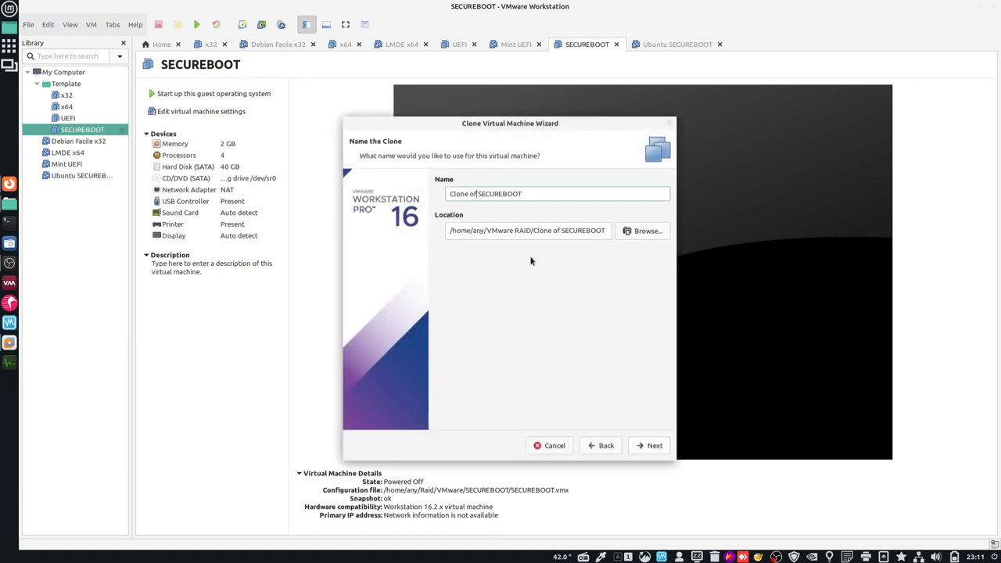
key("BackSpace")
key("BackSpace")
key("BackSpace")
key("BackSpace")
key("BackSpace")
key("BackSpace")
key("BackSpace")
key("BackSpace")
key("BackSpace")
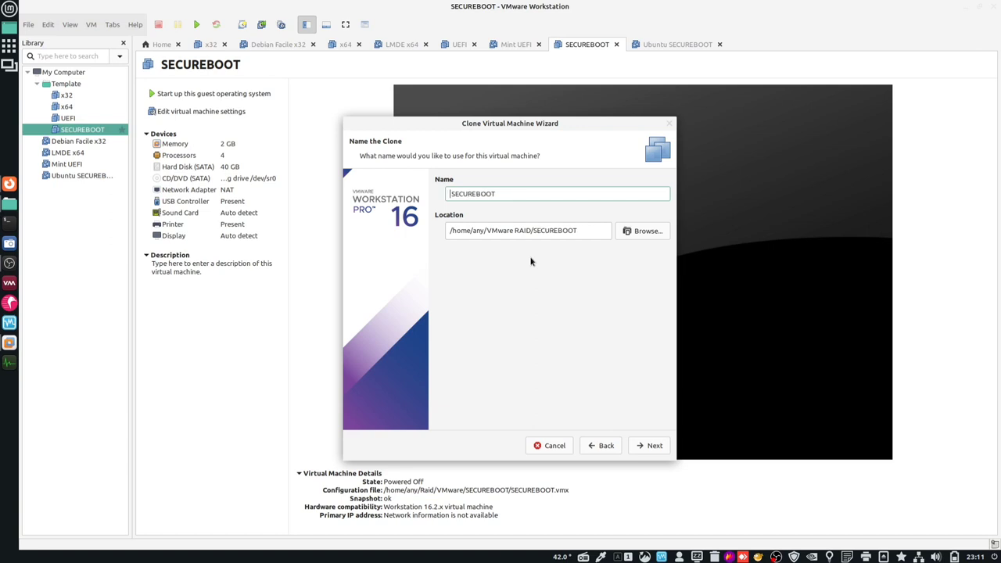
type("Fedora")
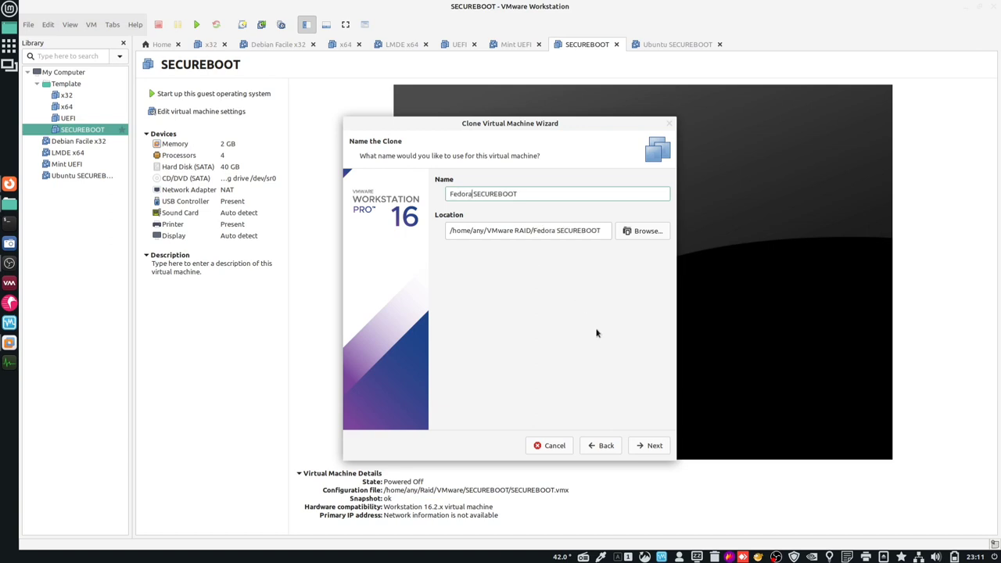
left_click(651, 446)
left_click(649, 447)
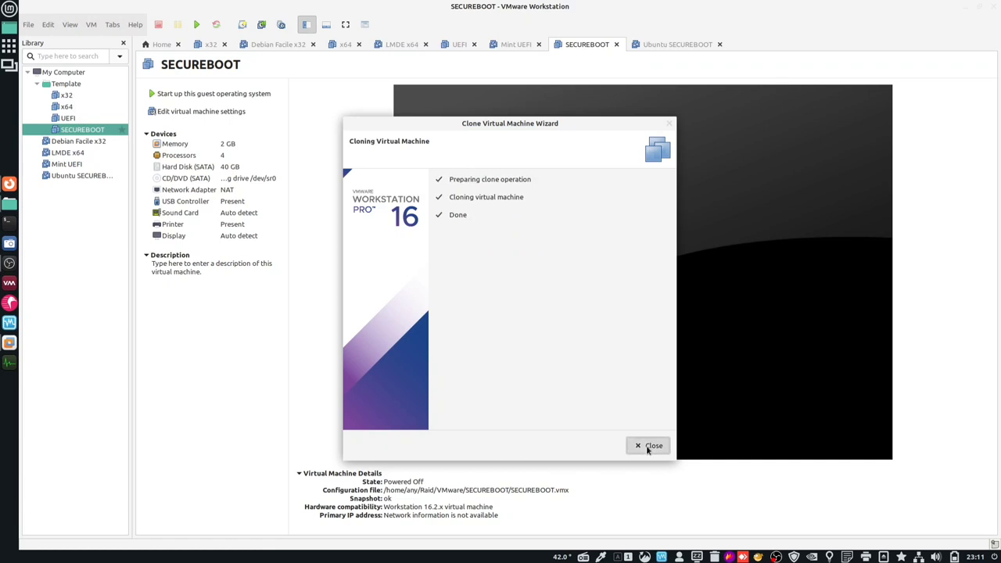
left_click(649, 447)
- Set Fedora SECUREBOOT's CD/DVD drive to Fedora-Workstation-Live-x86_64-36-1.5.iso and save
double_click(257, 178)
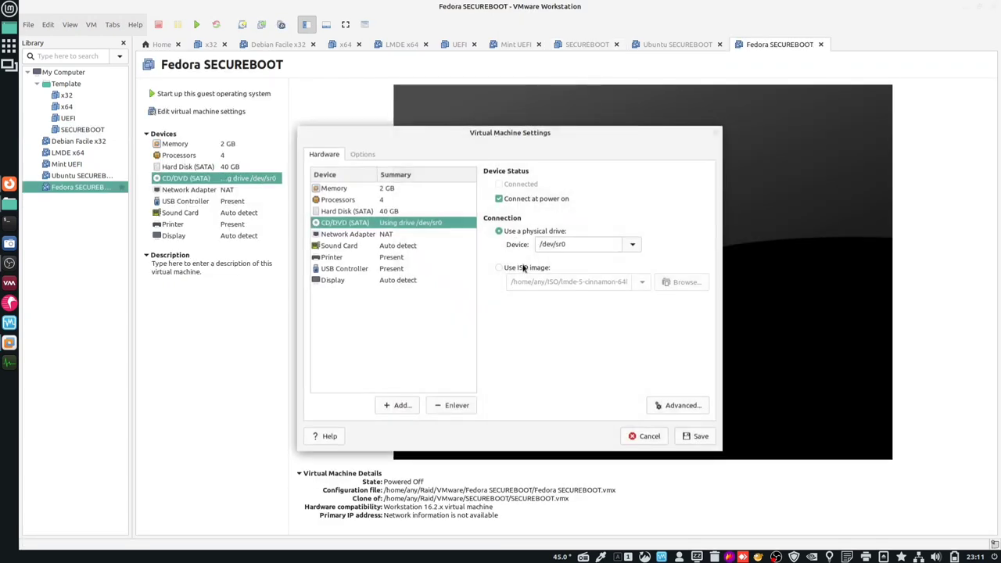
left_click(524, 268)
left_click(682, 281)
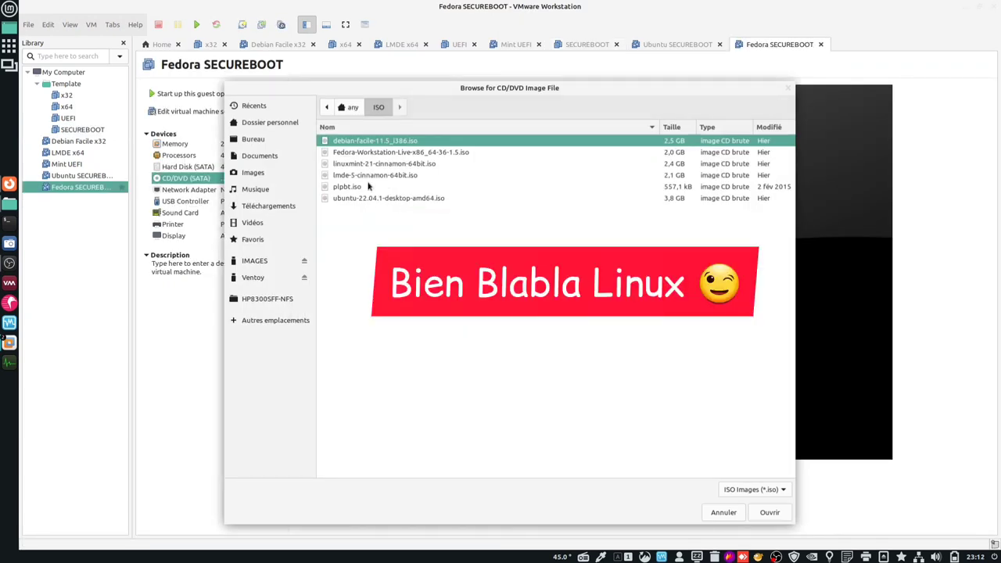
double_click(362, 153)
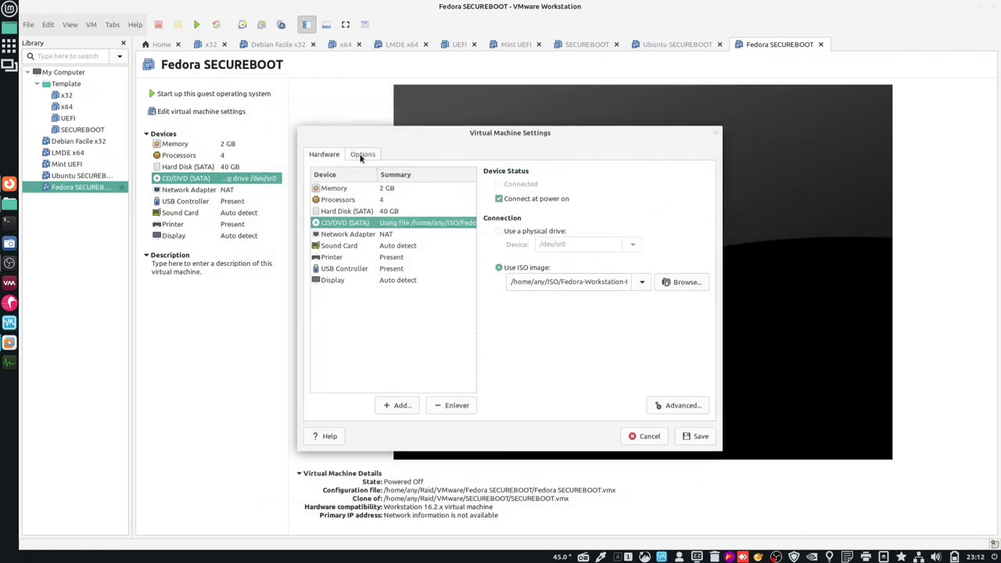
left_click(703, 436)
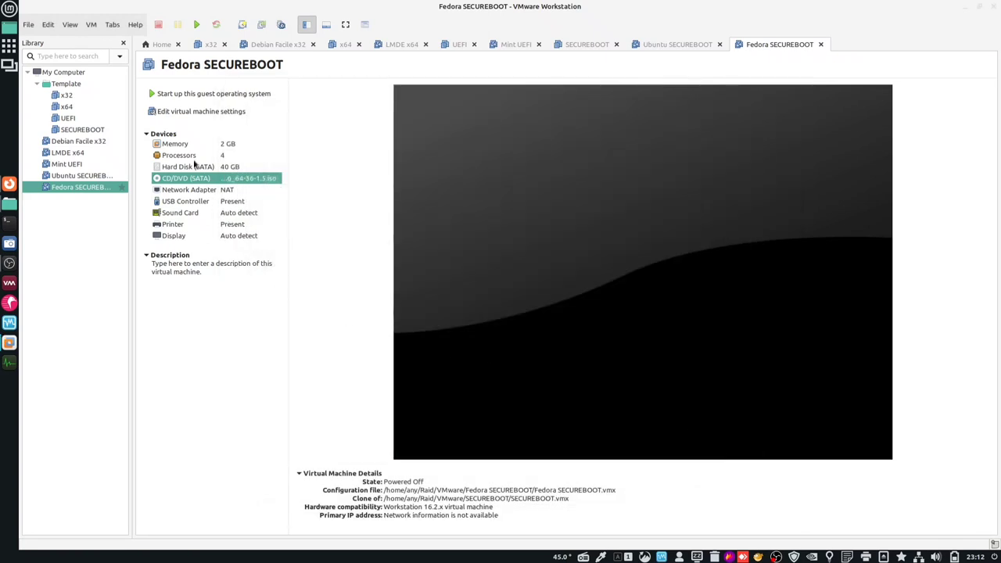
- Close all ten tabs from Home to Fedora SECUREBOOT, then open Debian Facile x32 from the library
left_click(178, 45)
left_click(172, 44)
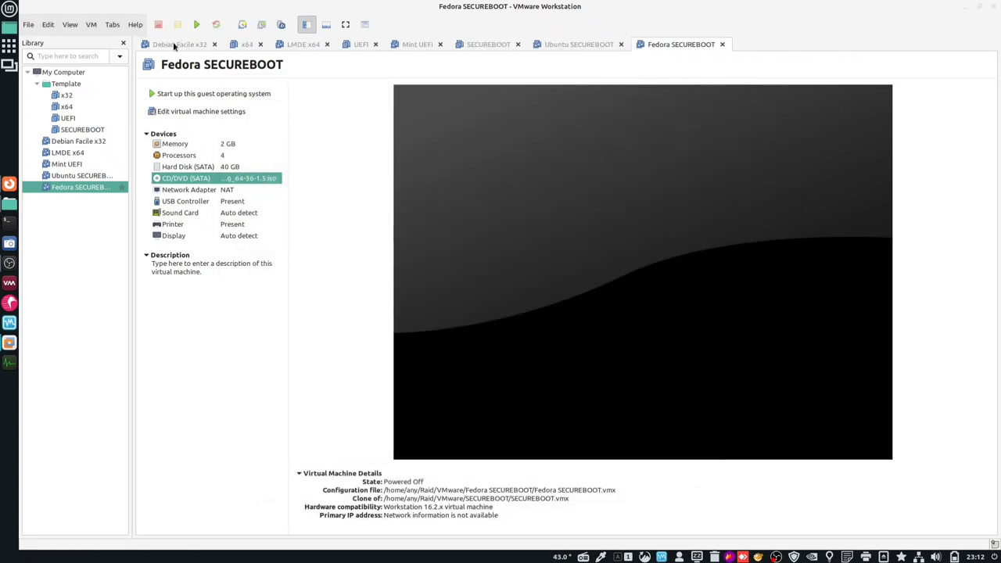
left_click(213, 45)
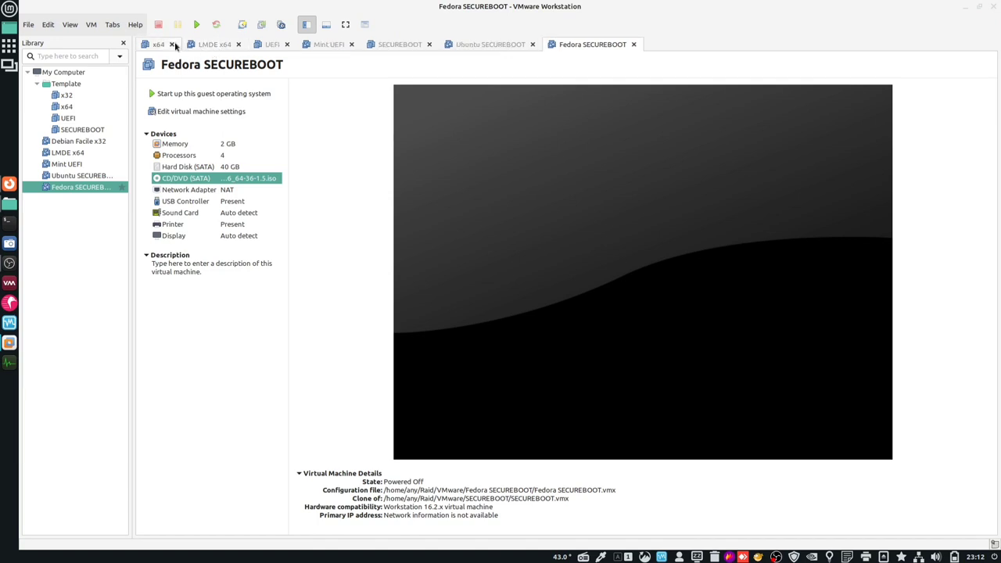
left_click(172, 45)
left_click(193, 44)
left_click(174, 44)
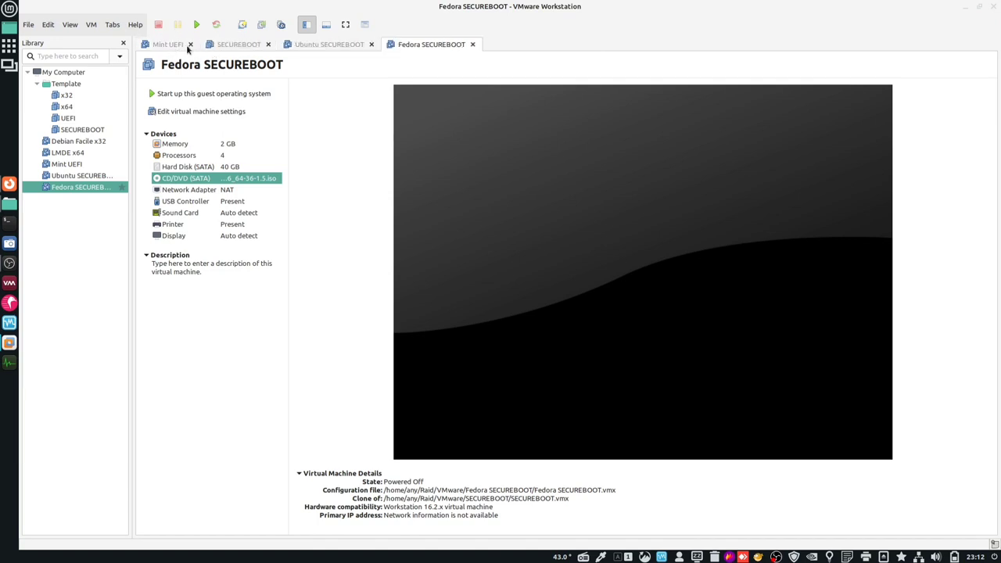
left_click(190, 45)
left_click(202, 44)
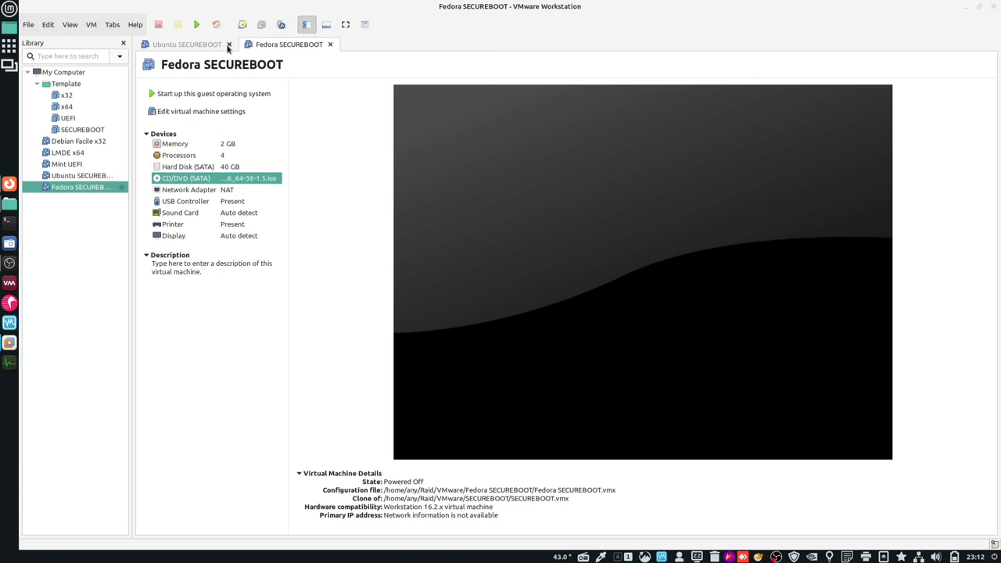
left_click(228, 45)
left_click(226, 44)
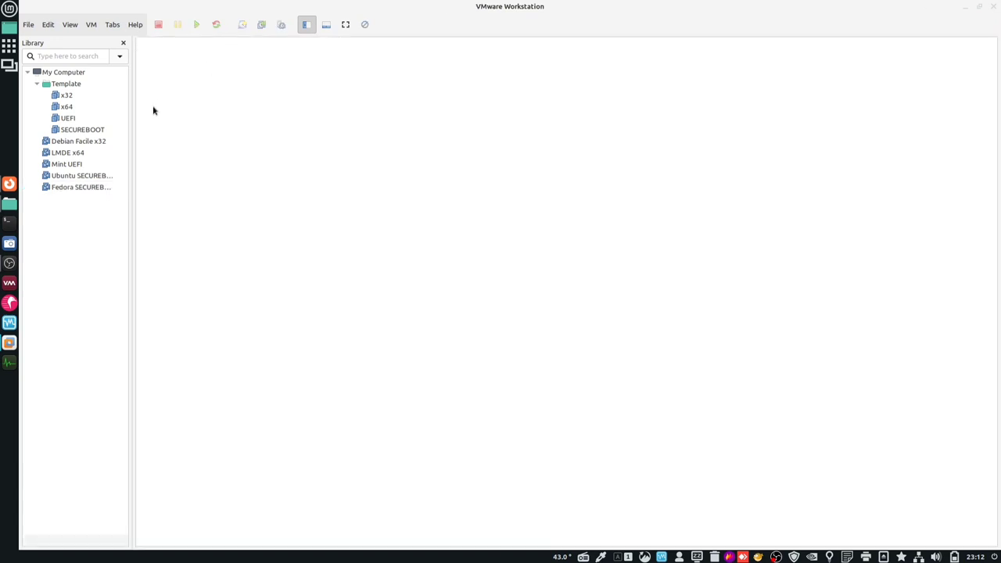
double_click(86, 142)
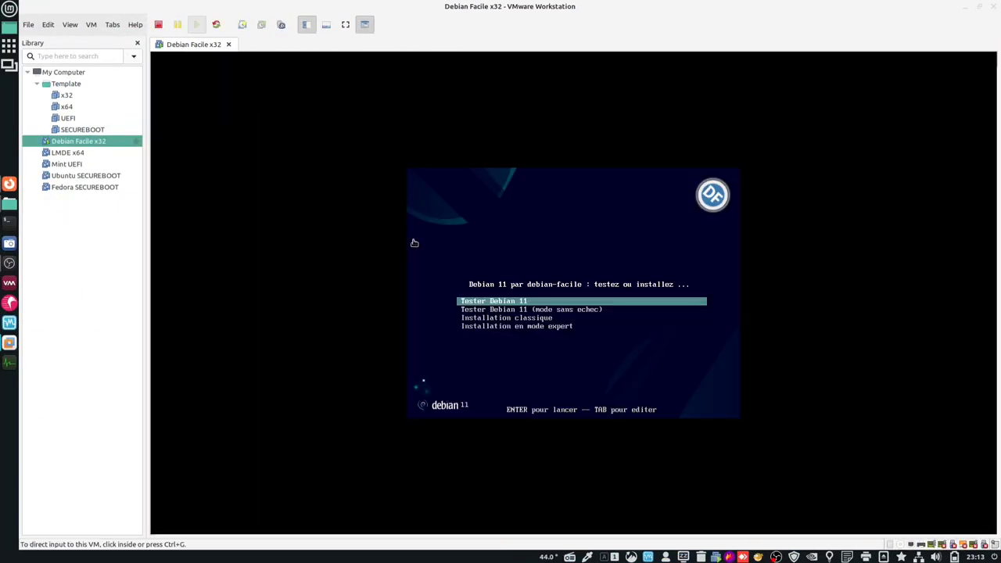
- Boot Debian Facile x32 into the Tester Debian 11 live session and launch the installer
left_click(626, 348)
key("Return")
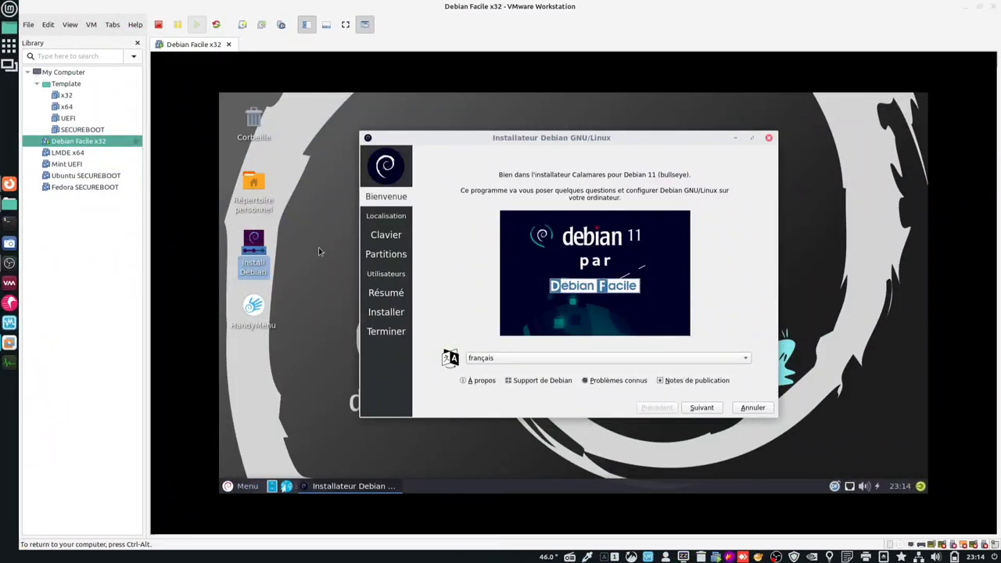
left_click(319, 251)
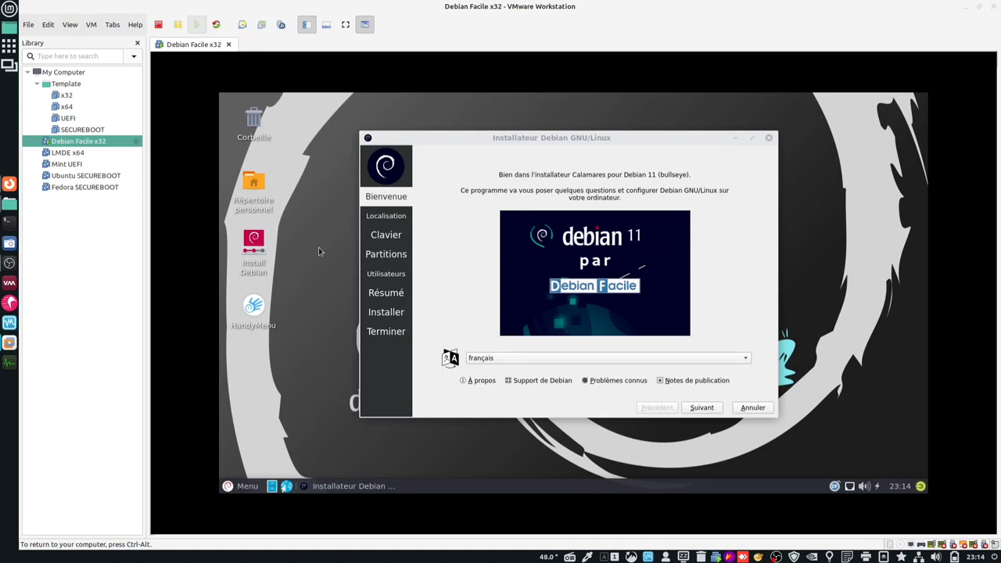
- Pick Brussels as the time zone city, then continue through Localisation and Clavier to Partitions
left_click(691, 409)
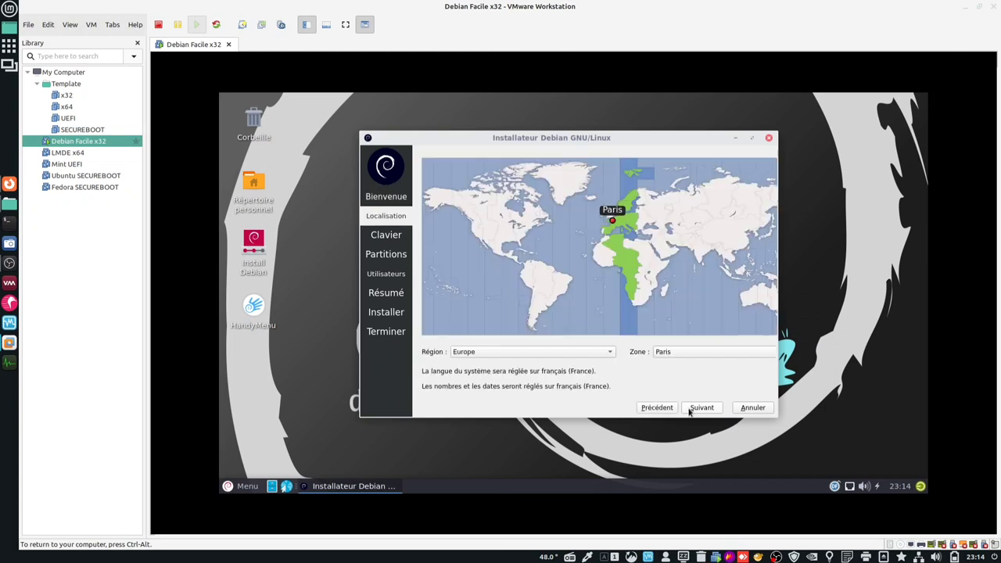
left_click(692, 353)
scroll(688, 156, "up", 5)
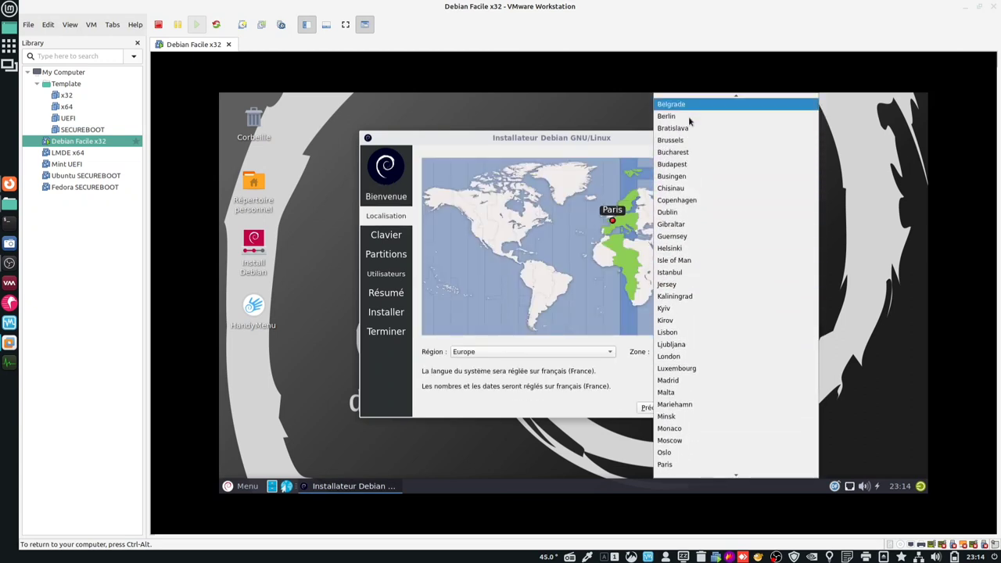
left_click(693, 140)
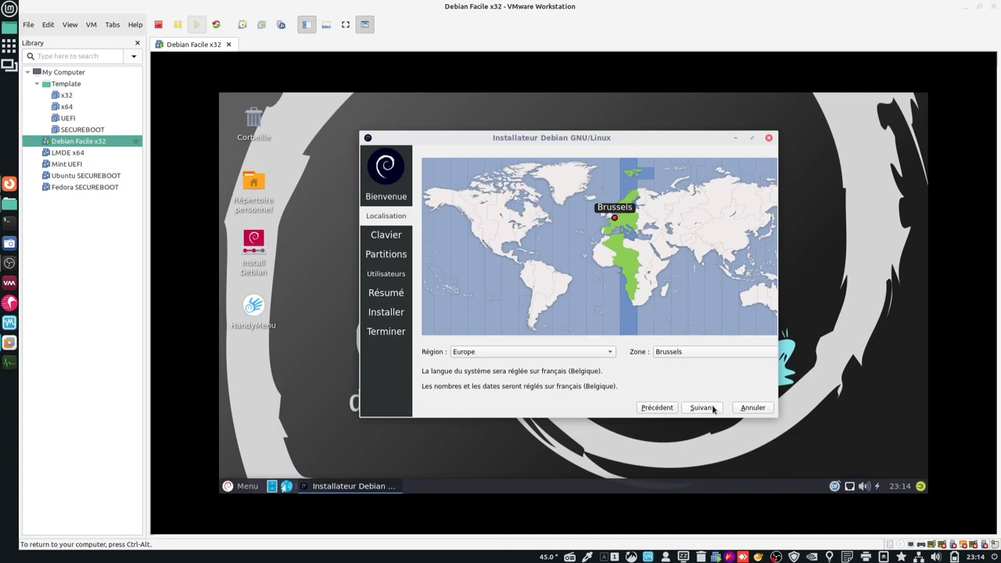
left_click(704, 408)
left_click(713, 408)
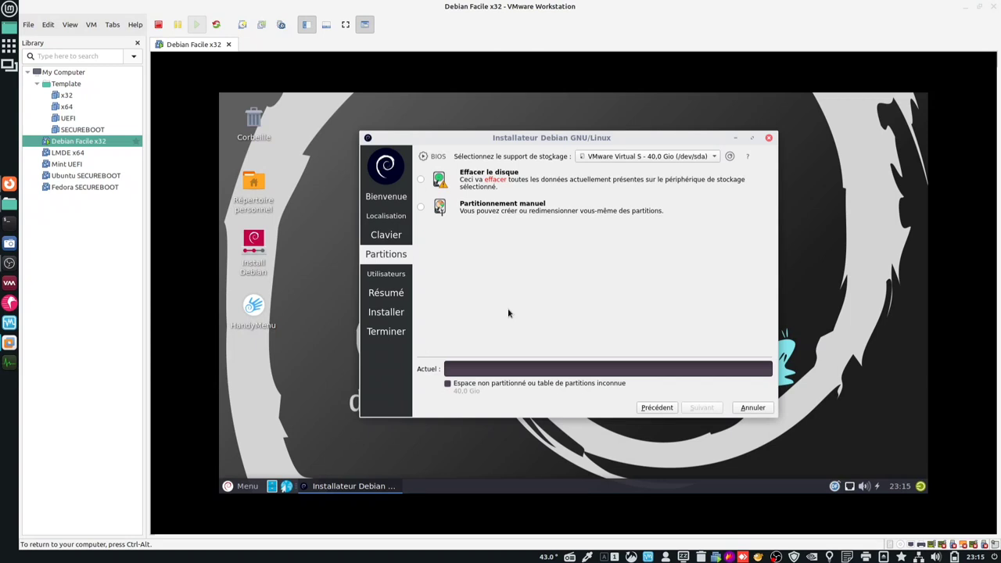
- Choose to erase the whole disk, then enter the user's full name and login name
left_click(420, 179)
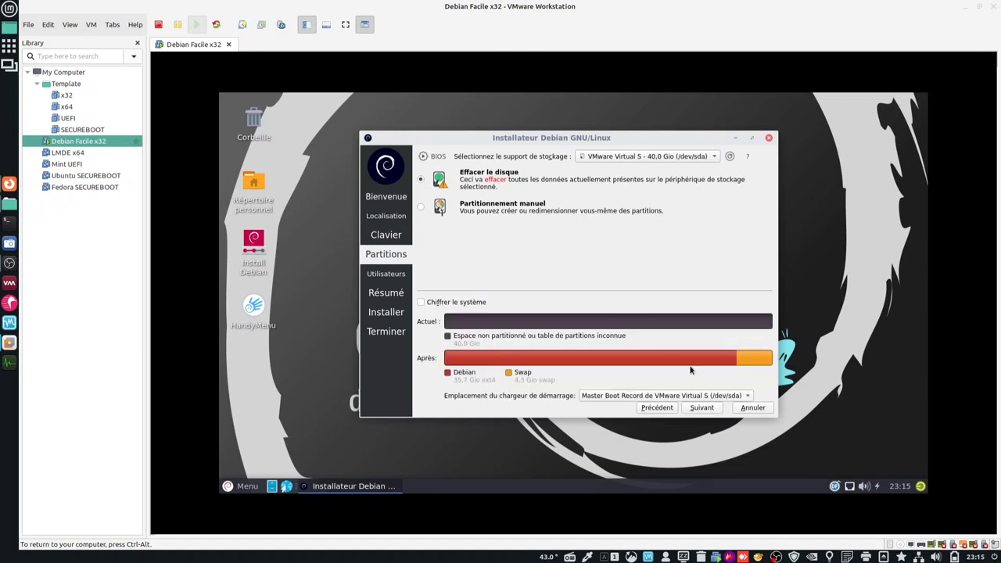
left_click(708, 408)
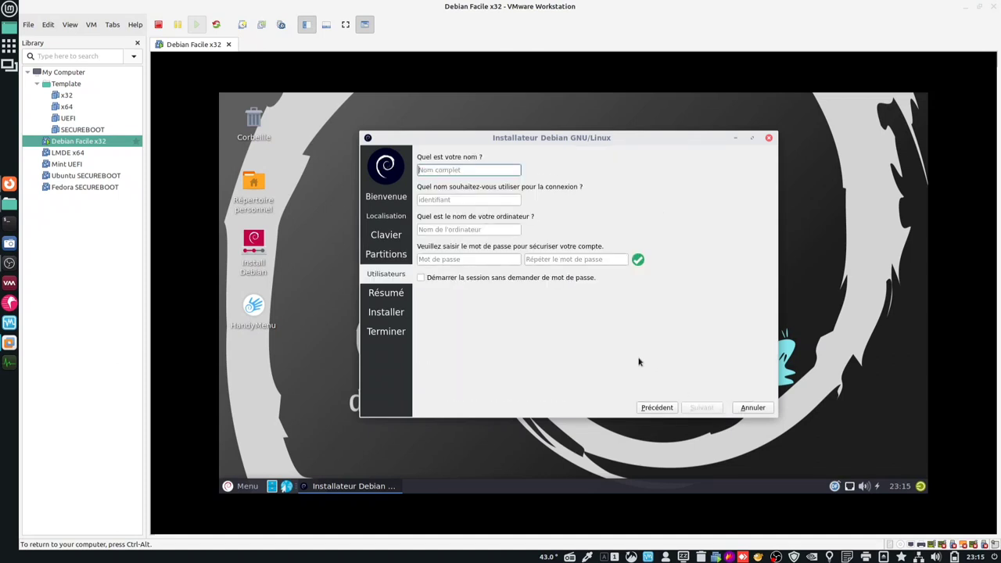
type("blablateur")
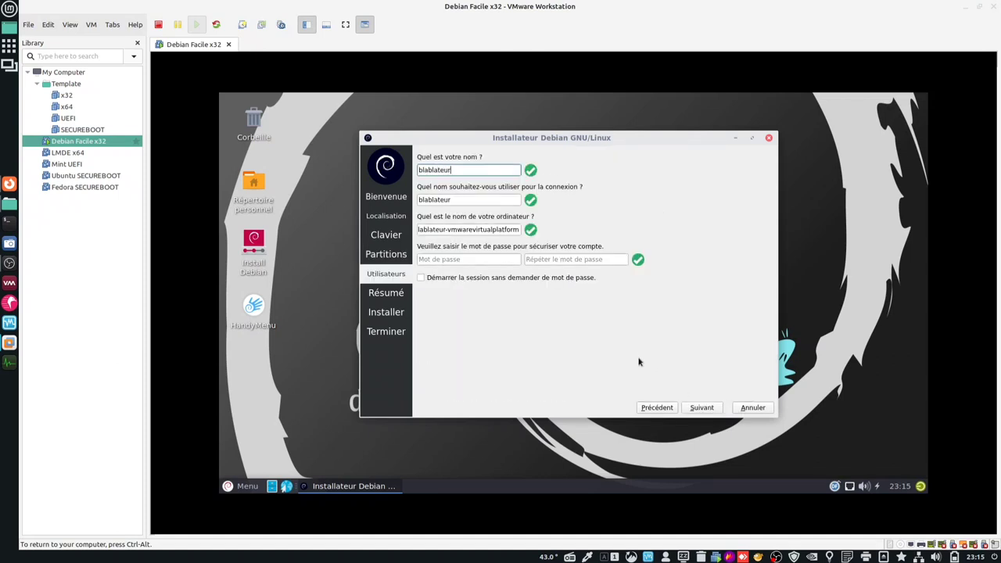
key("Tab")
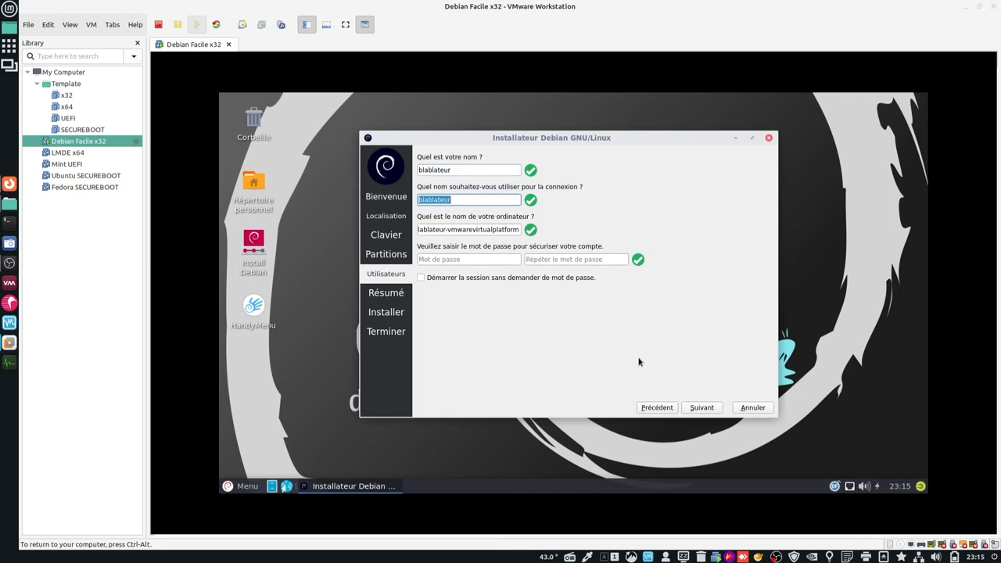
type("bbl")
key("Tab")
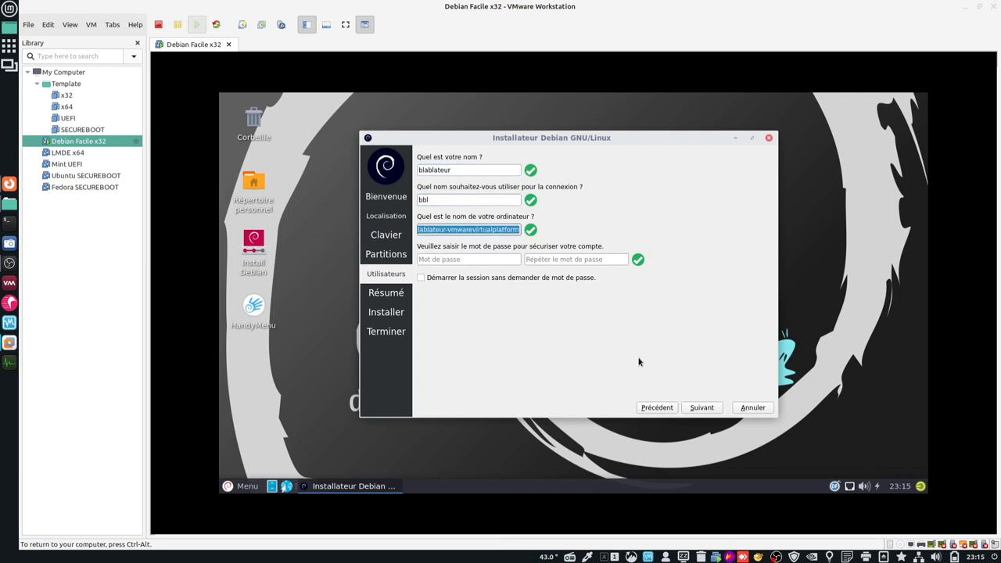
- Set computer name df and the account password, then start installing Debian
type("df")
key("Tab")
type("****")
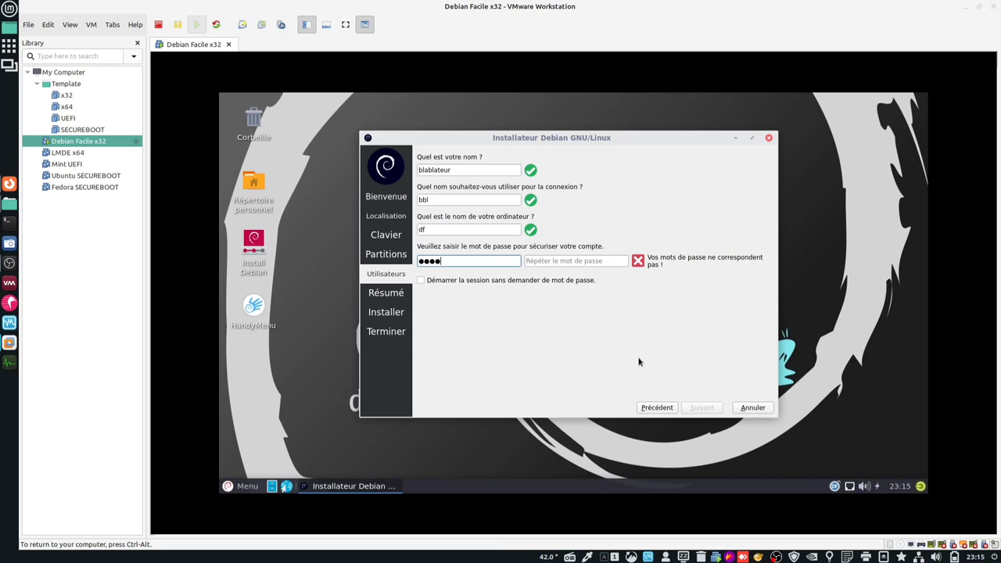
type("**")
key("Tab")
type("******")
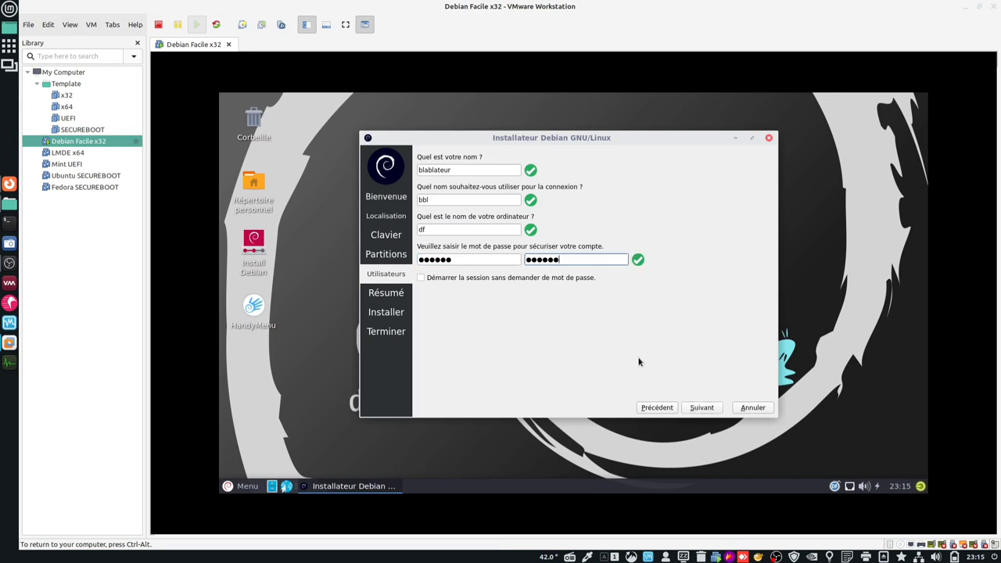
left_click(701, 407)
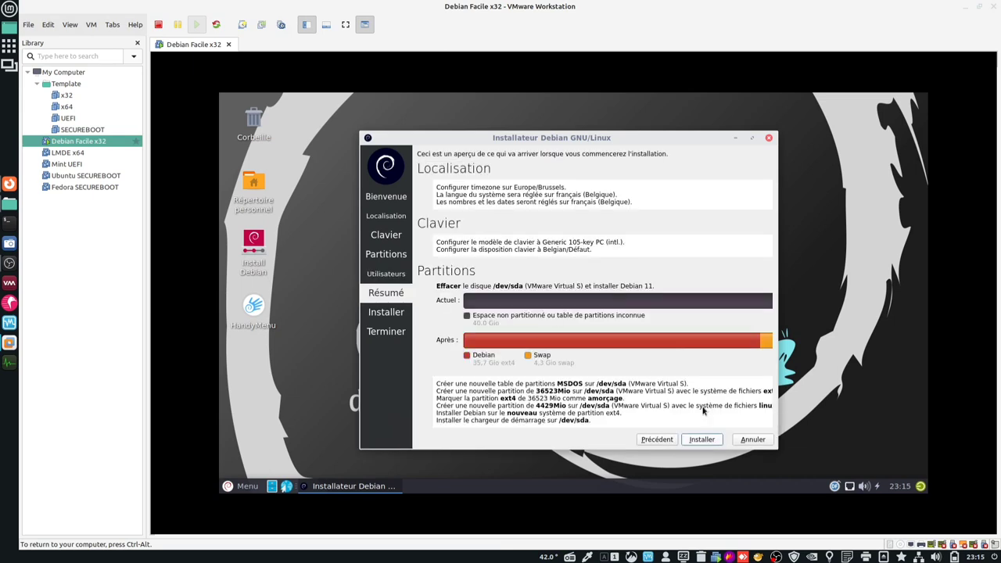
left_click(713, 443)
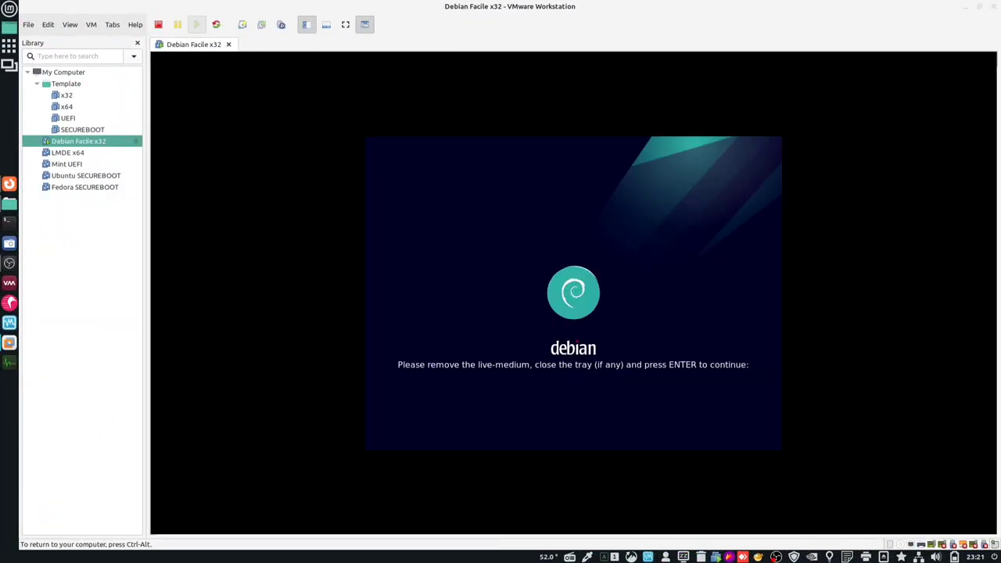
- Reboot after the live-medium prompt, boot the Debian GRUB entry, and log in with the password
key("Return")
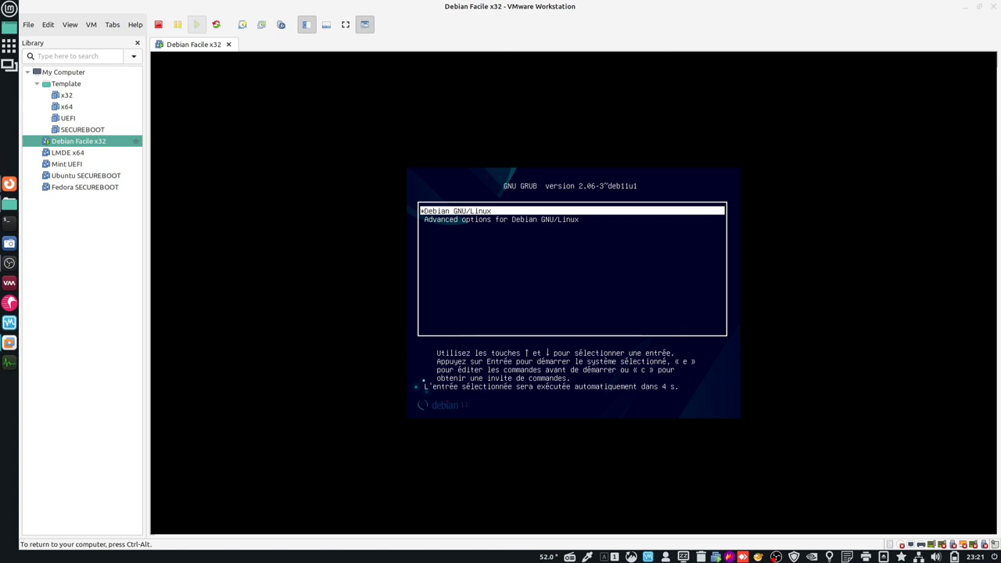
key("Return")
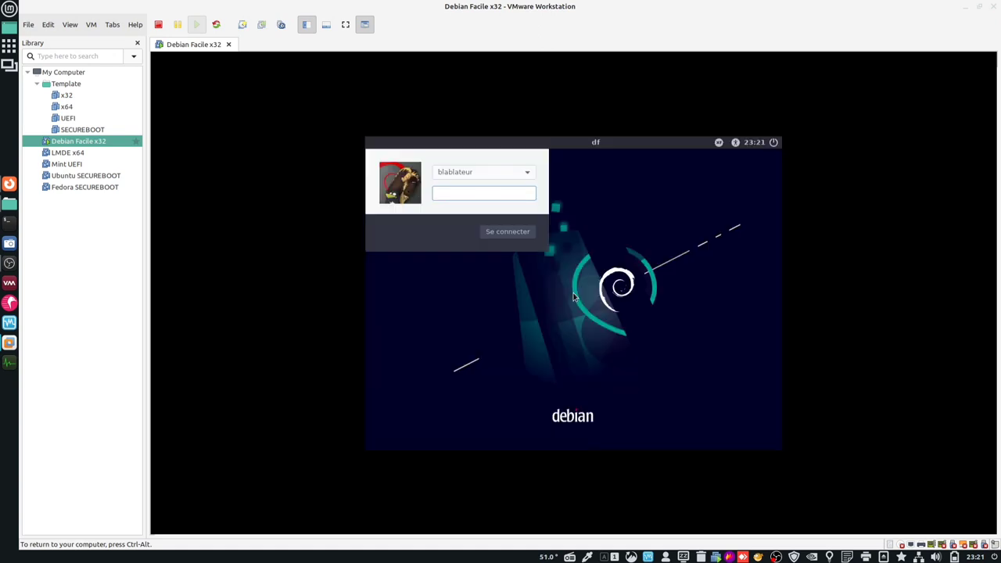
type("*****")
key("Return")
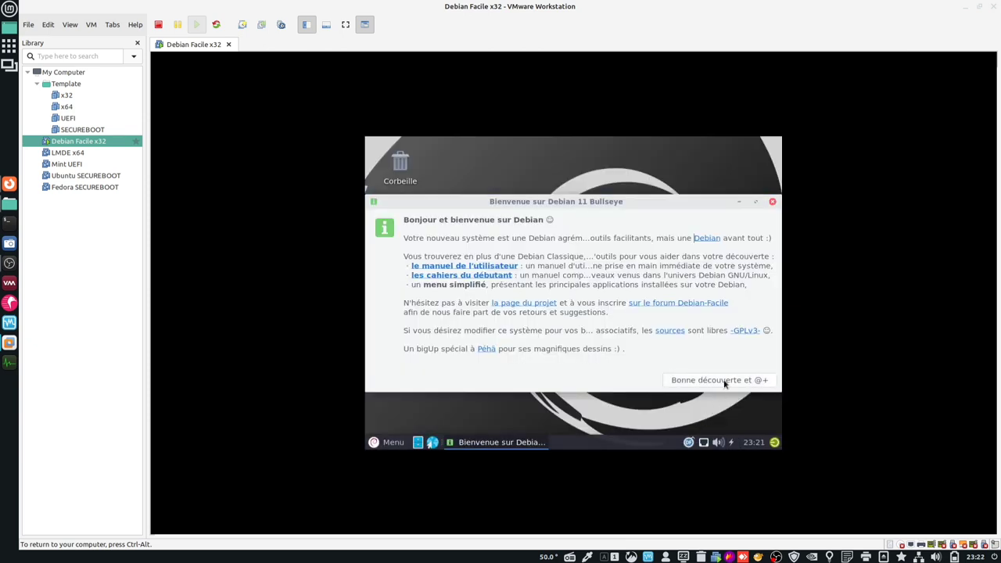
- Close the Debian welcome window and power off the machine with Éteindre
left_click(725, 381)
left_click(775, 442)
left_click(639, 240)
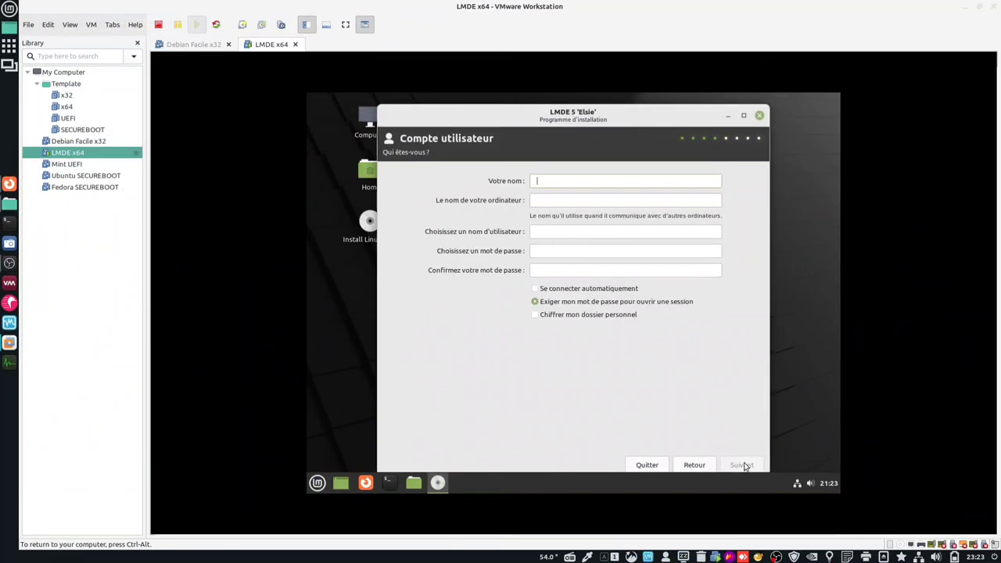
- Fill the LMDE account form with computer name lmde, a username and the password
type("blabla")
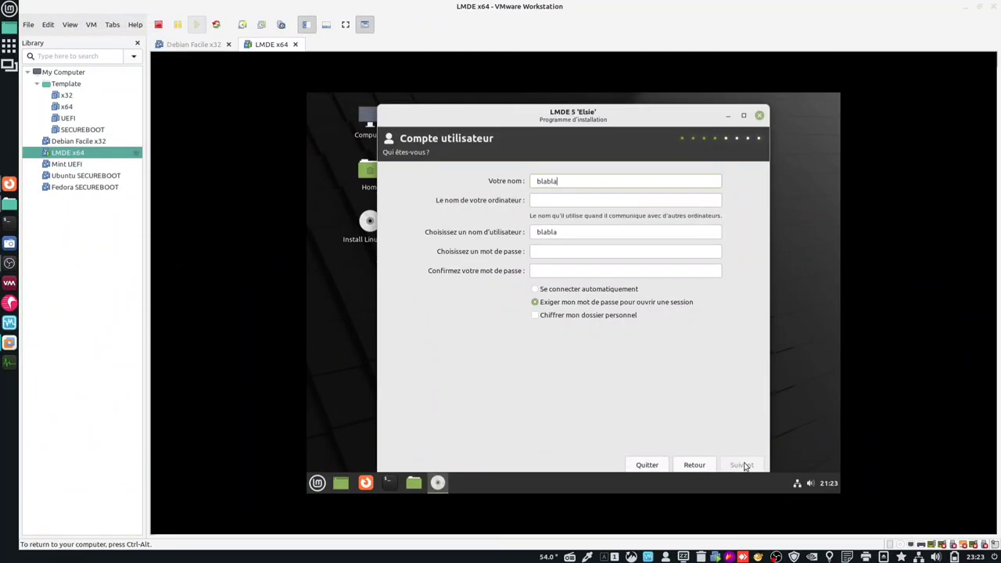
type("teur")
key("Tab")
type("lmde")
key("Tab")
type("bbl")
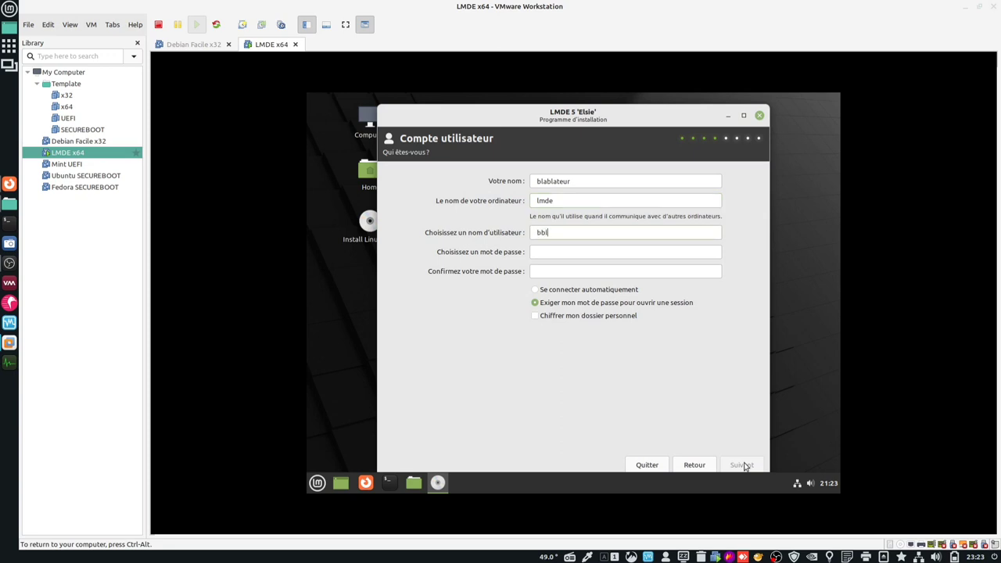
type("blabla")
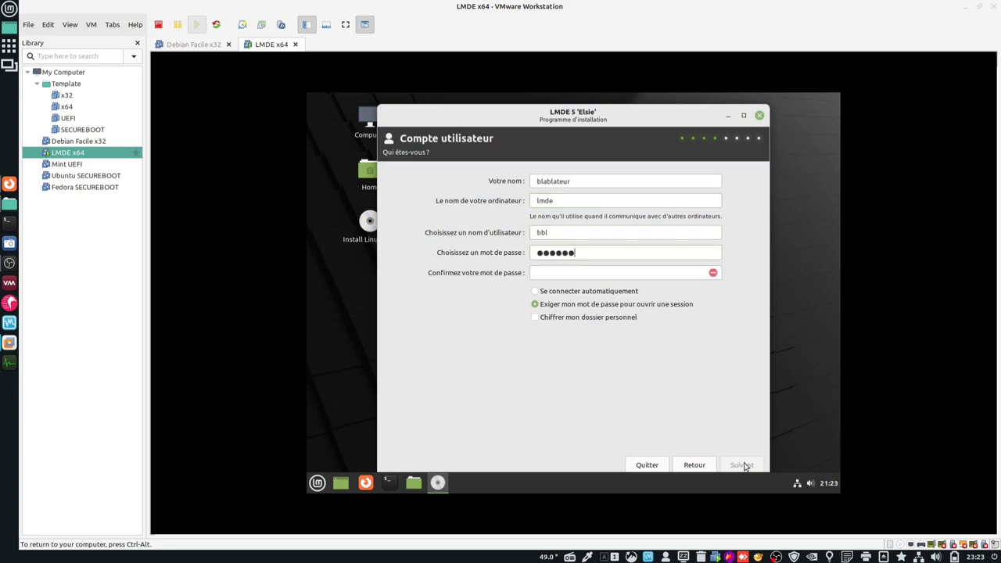
key("Tab")
type("blabla")
- Select the 42 GB /dev/sda disk for automated install and confirm the erase and partition prompts
left_click(743, 466)
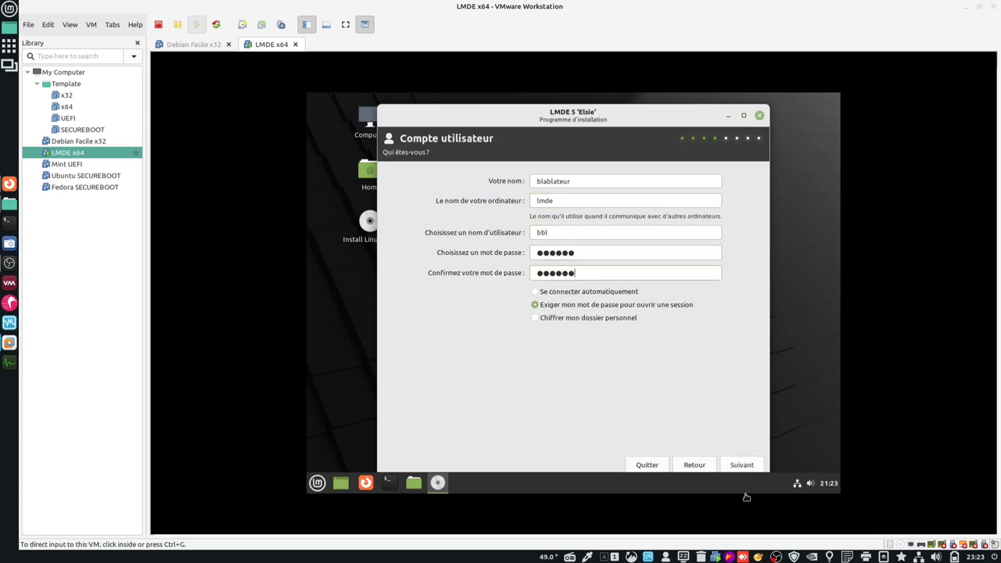
left_click(689, 217)
left_click(688, 217)
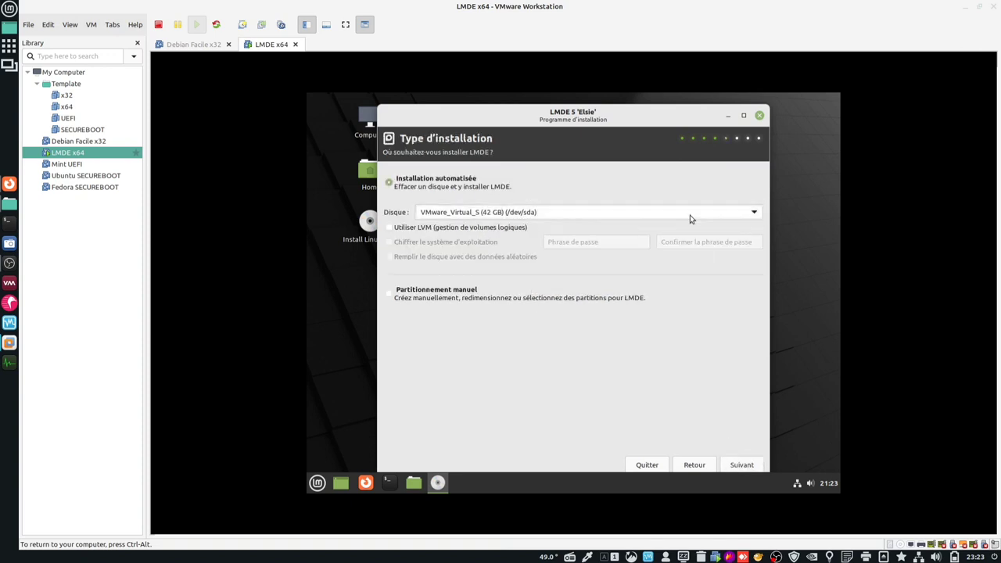
left_click(747, 466)
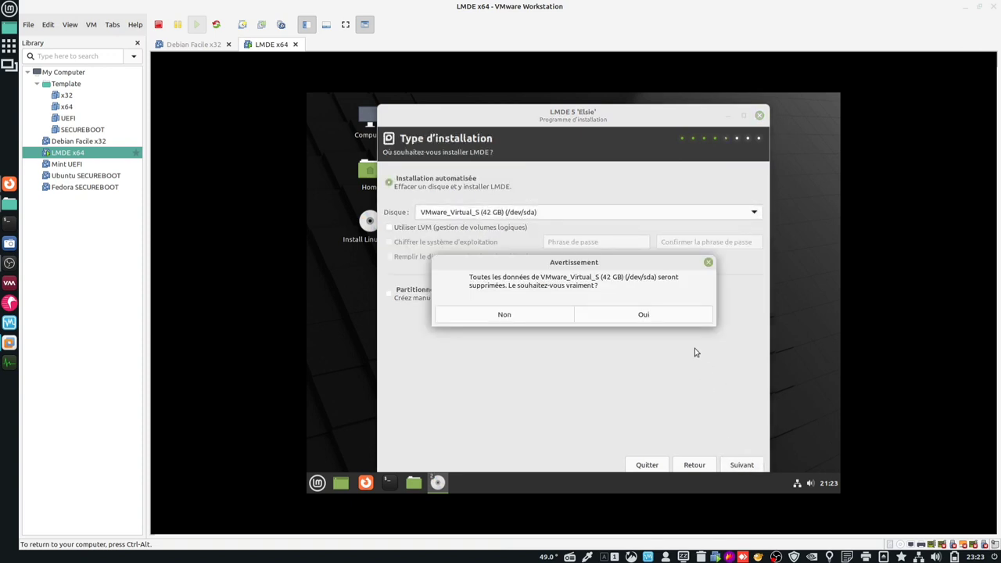
left_click(683, 319)
left_click(682, 324)
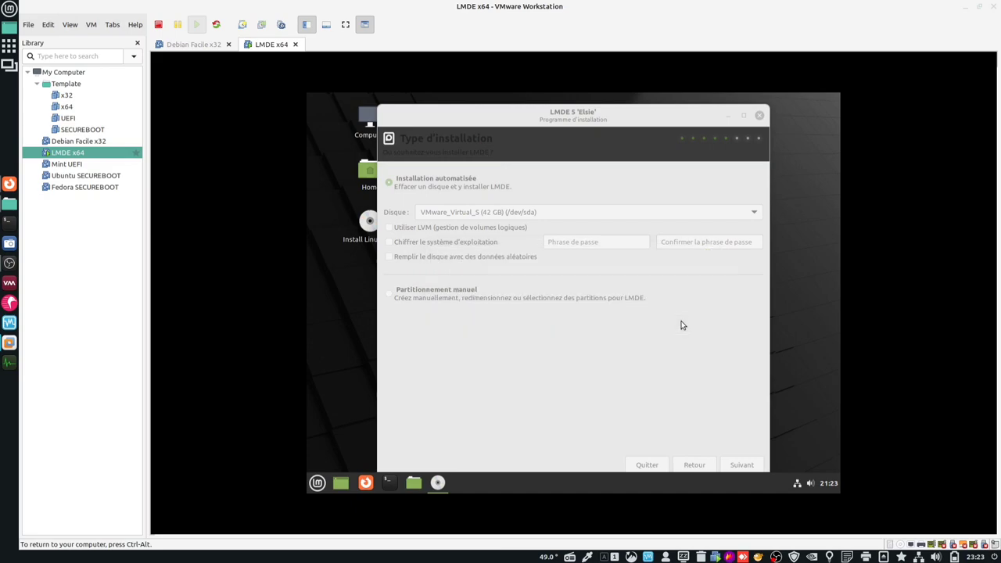
- Start the LMDE installation and choose to restart once it finishes
left_click(741, 465)
left_click(742, 464)
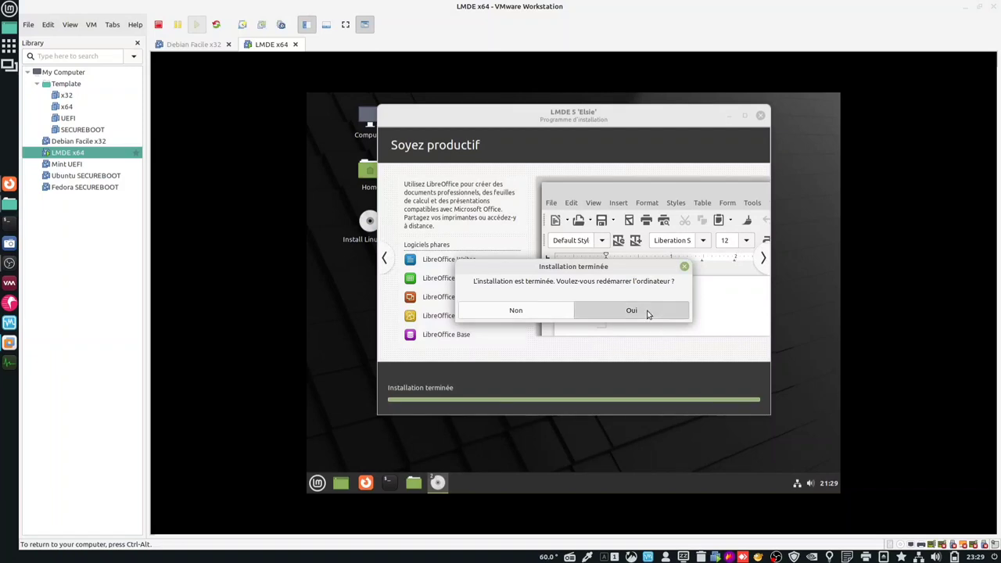
left_click(647, 311)
- Reboot past the live-medium prompt and log in to Cinnamon with the password
key("Return")
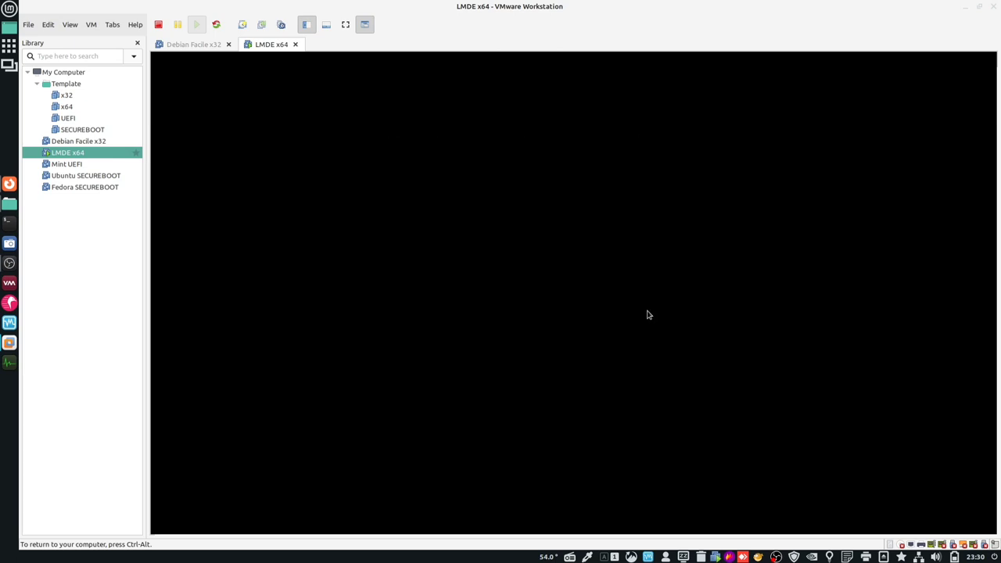
type("******")
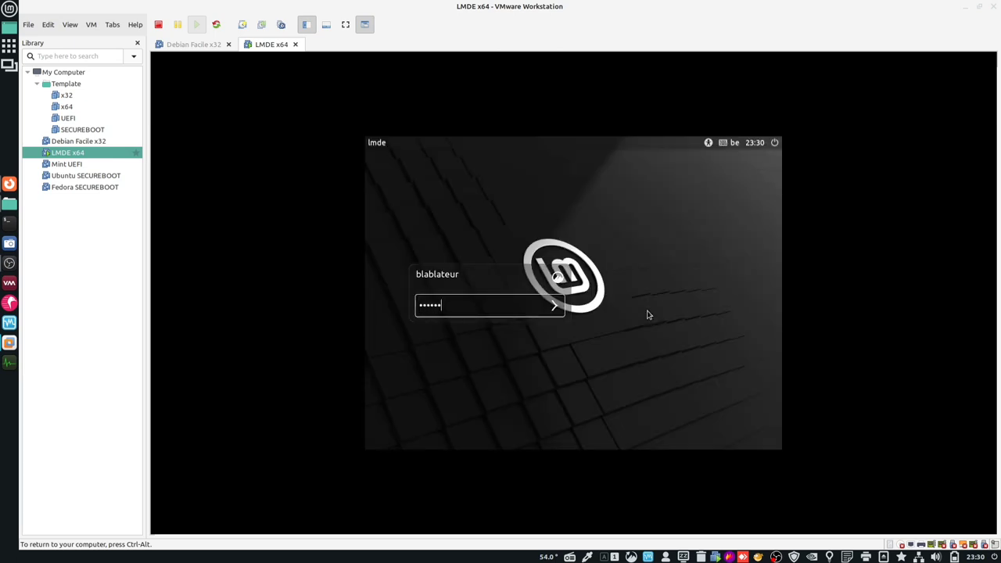
key("Return")
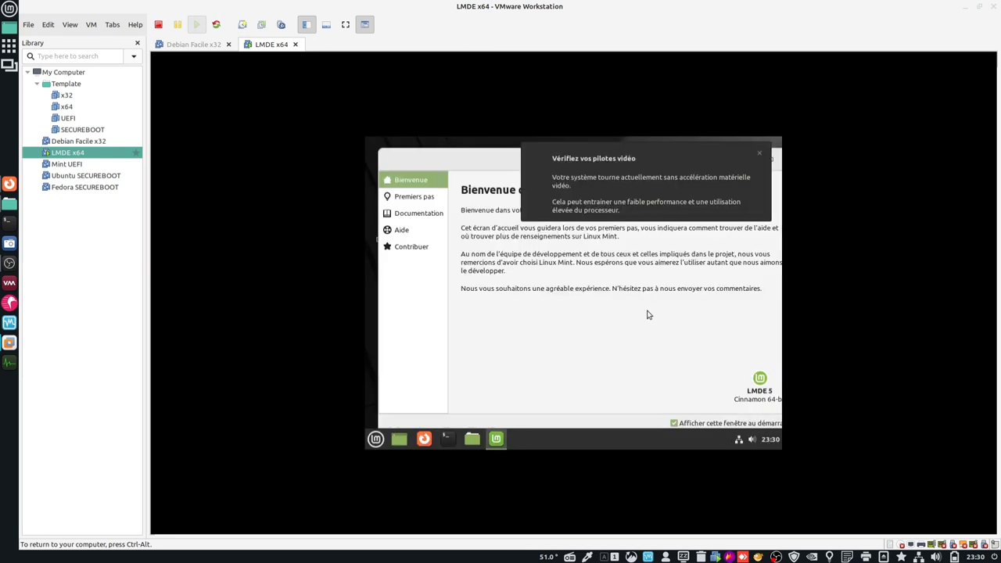
- Dismiss the video-driver warning and Mint welcome window, then power off LMDE from the menu
left_click(758, 153)
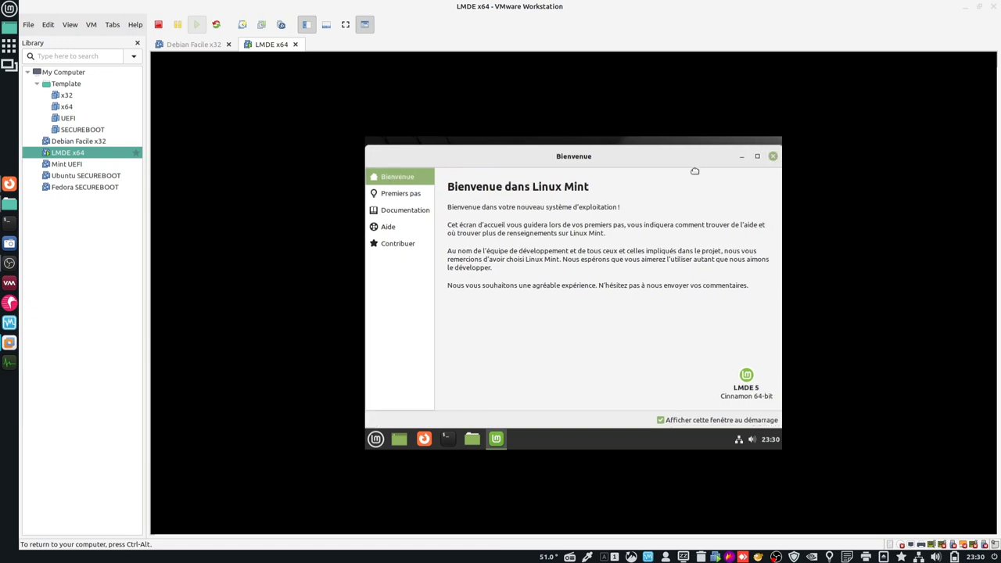
left_click(736, 157)
left_click(377, 438)
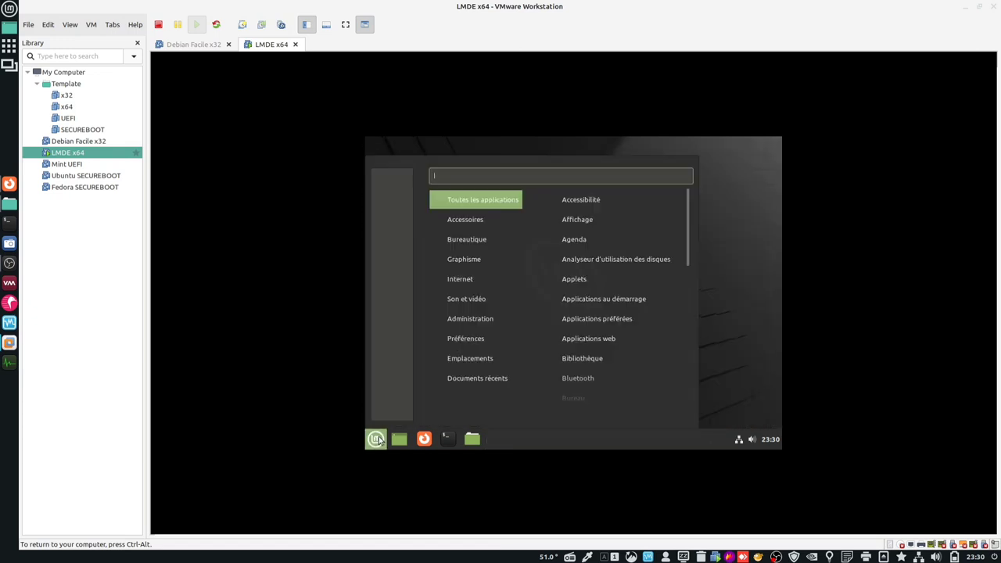
left_click(395, 412)
left_click(766, 312)
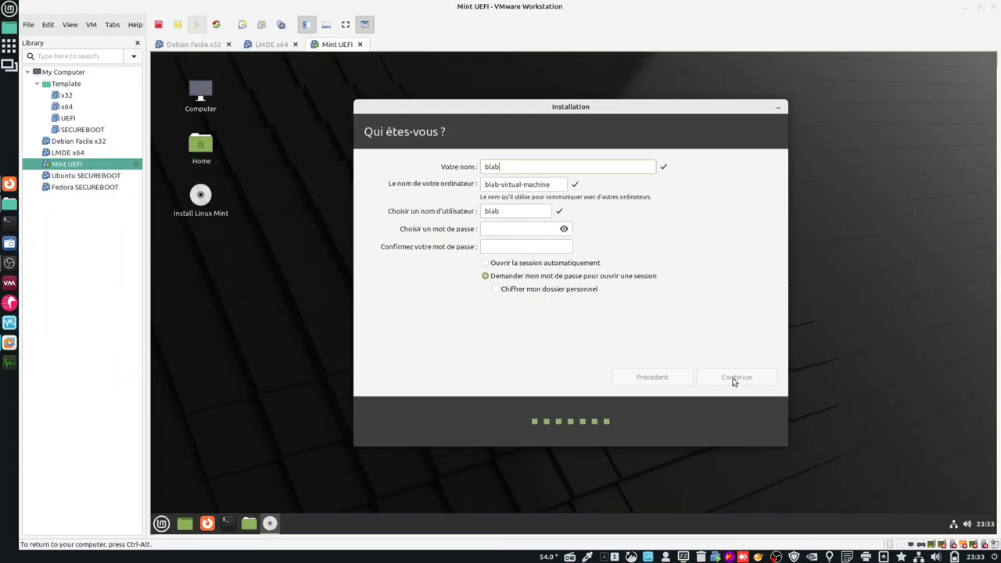
- Complete the full name, then enter computer name mint, a username and the password
type("lateur")
key("Tab")
type("m")
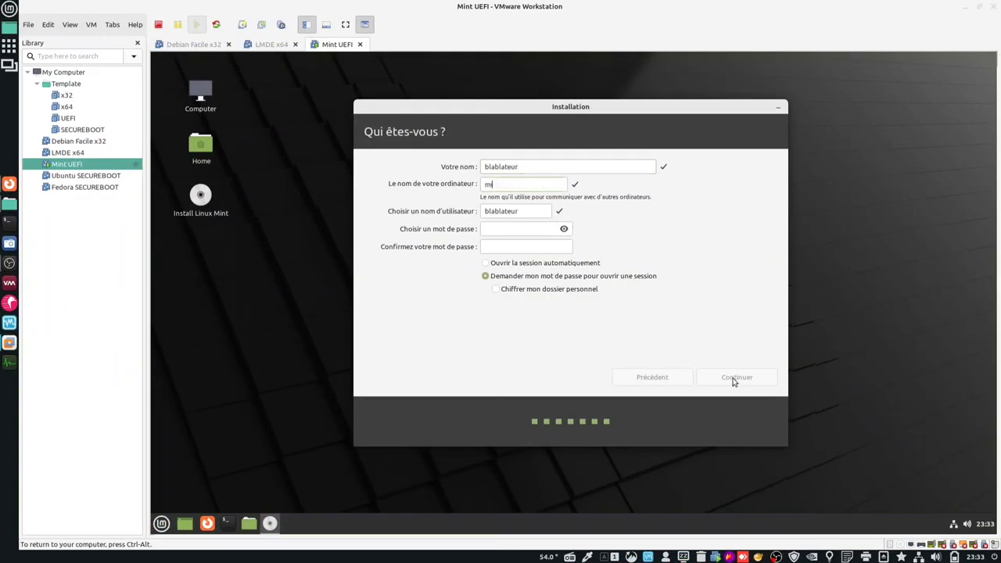
type("int")
key("Tab")
type("bbl")
key("Tab")
type("bbl")
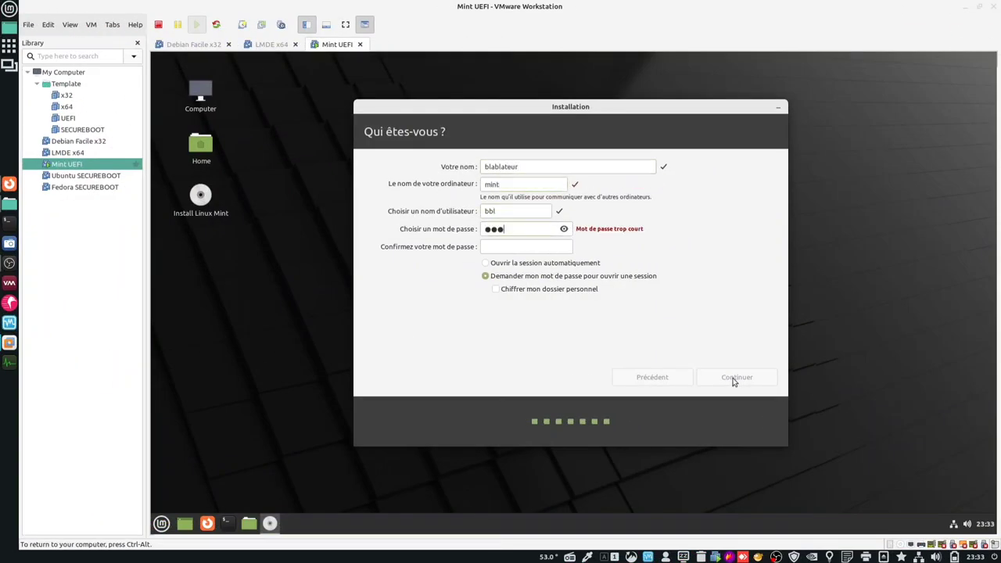
type("bbl")
key("Tab")
type("bblbbl")
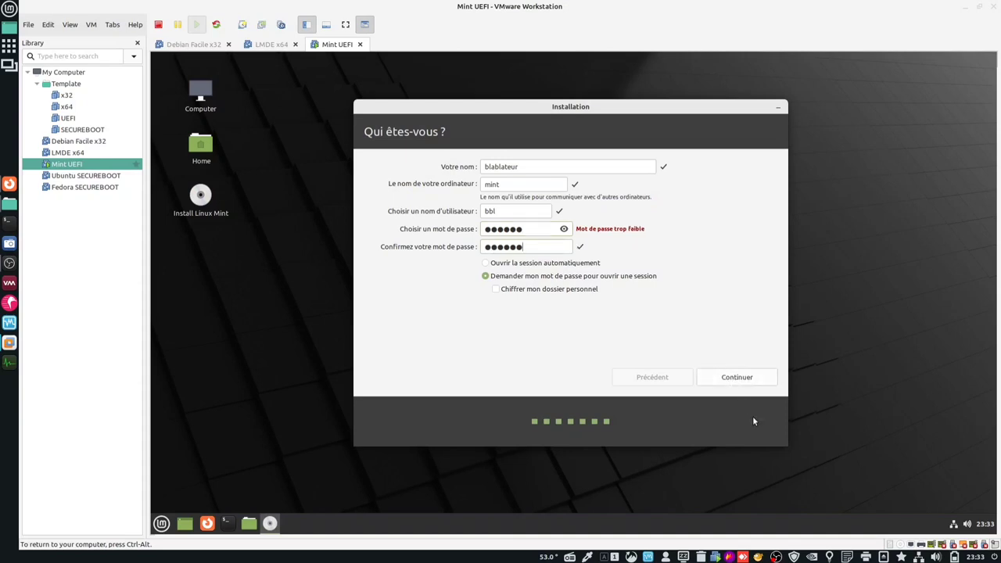